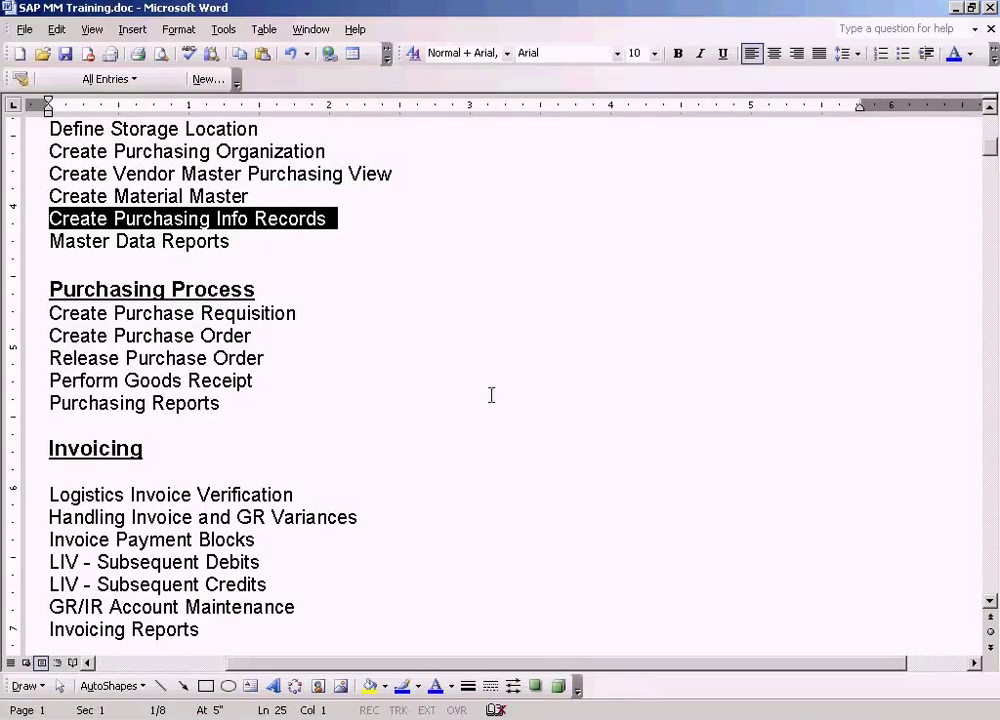
# Switch to the SAP Create Raw Material session and exit to the Easy Access menu.
pyautogui.click(330, 718)
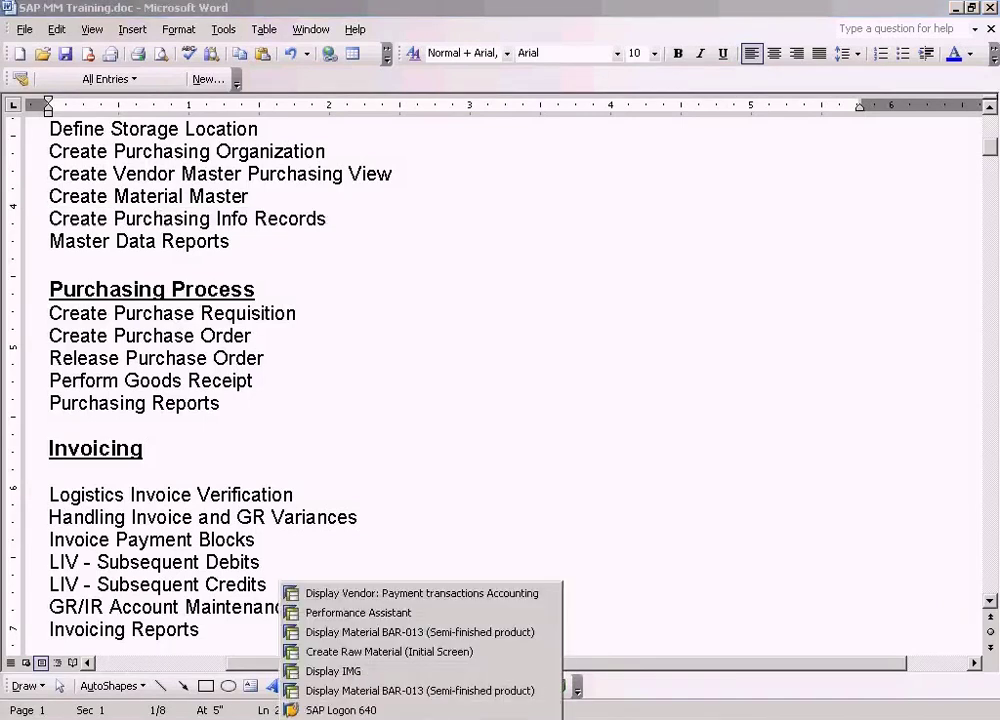
pyautogui.click(362, 653)
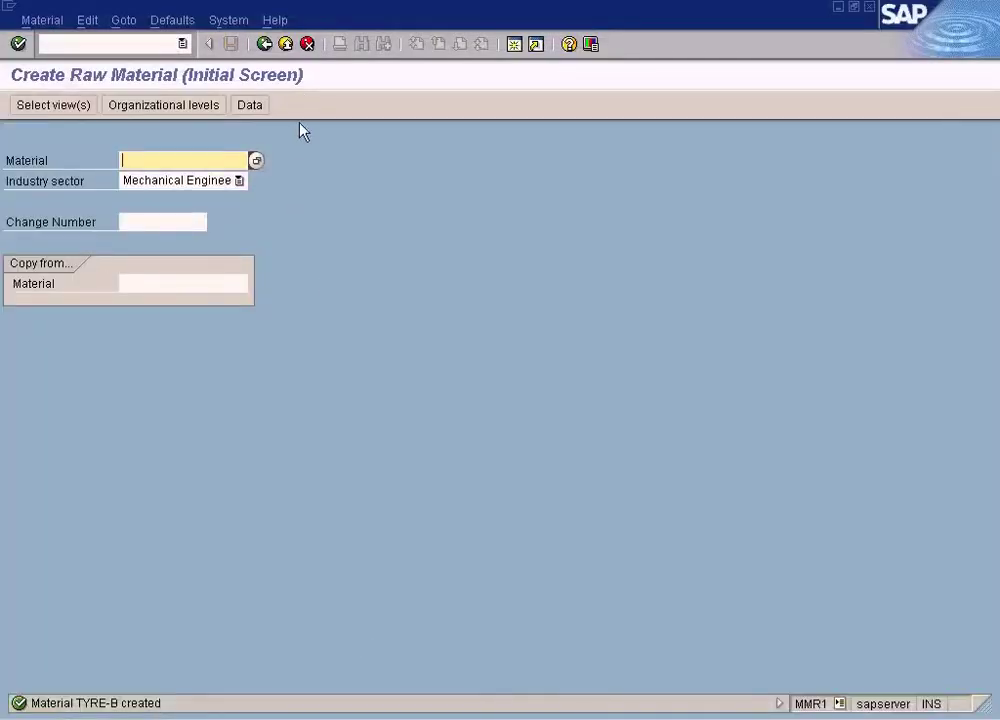
pyautogui.click(285, 46)
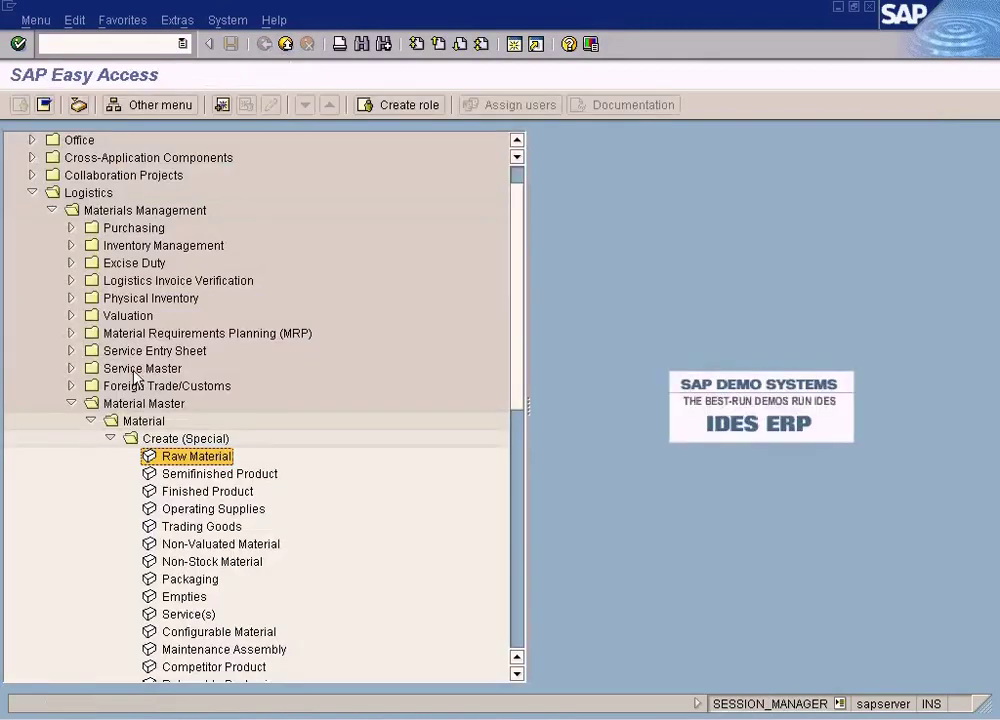
# Collapse the Create (Special), Material and Material Master folders under Materials Management.
pyautogui.click(110, 438)
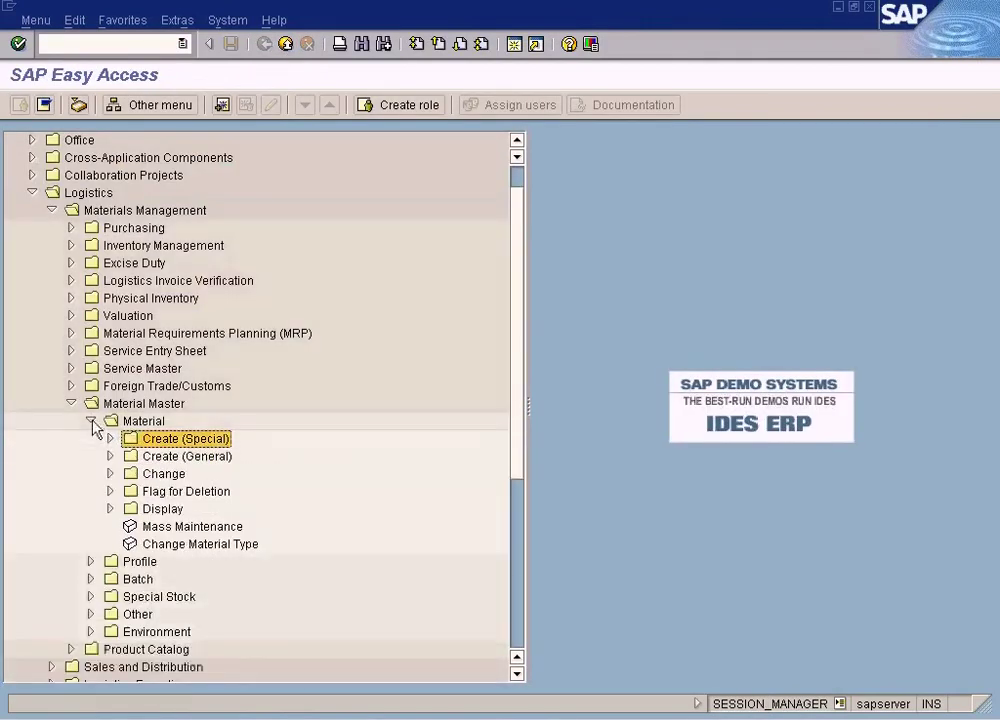
pyautogui.click(92, 421)
pyautogui.click(71, 403)
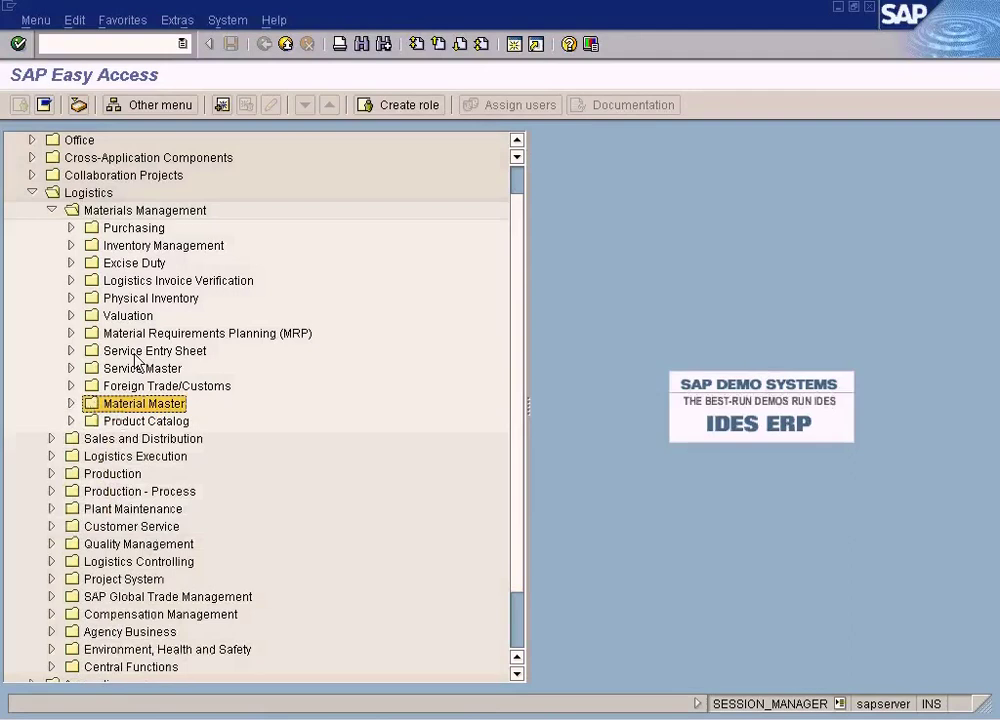
# Expand the Purchasing folder under Materials Management and its Master Data subfolder.
pyautogui.click(71, 229)
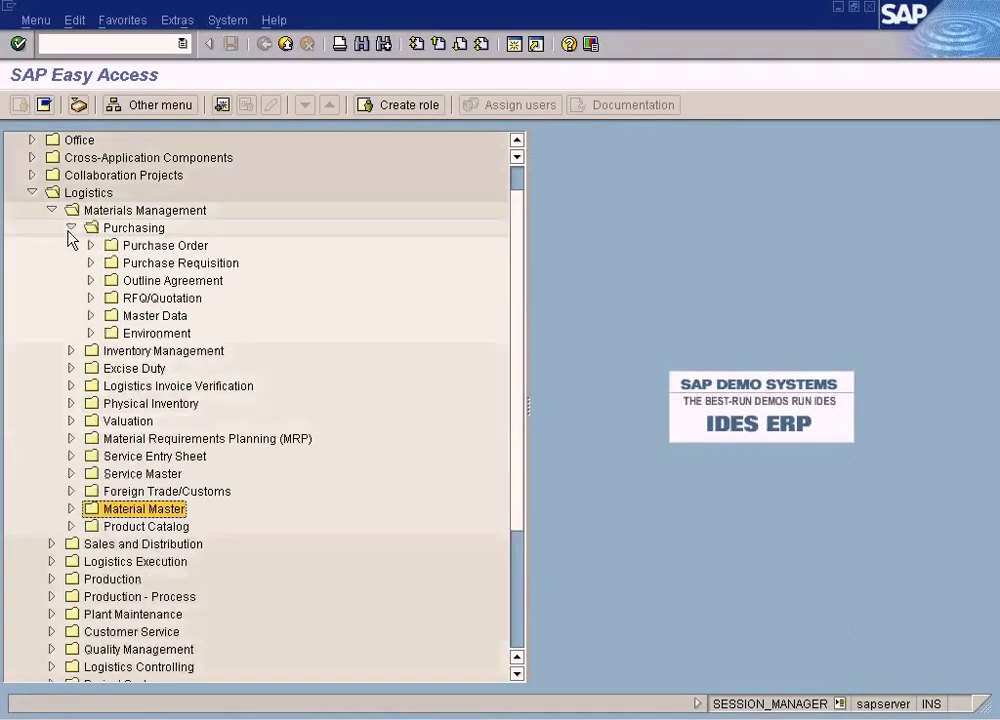
pyautogui.click(90, 245)
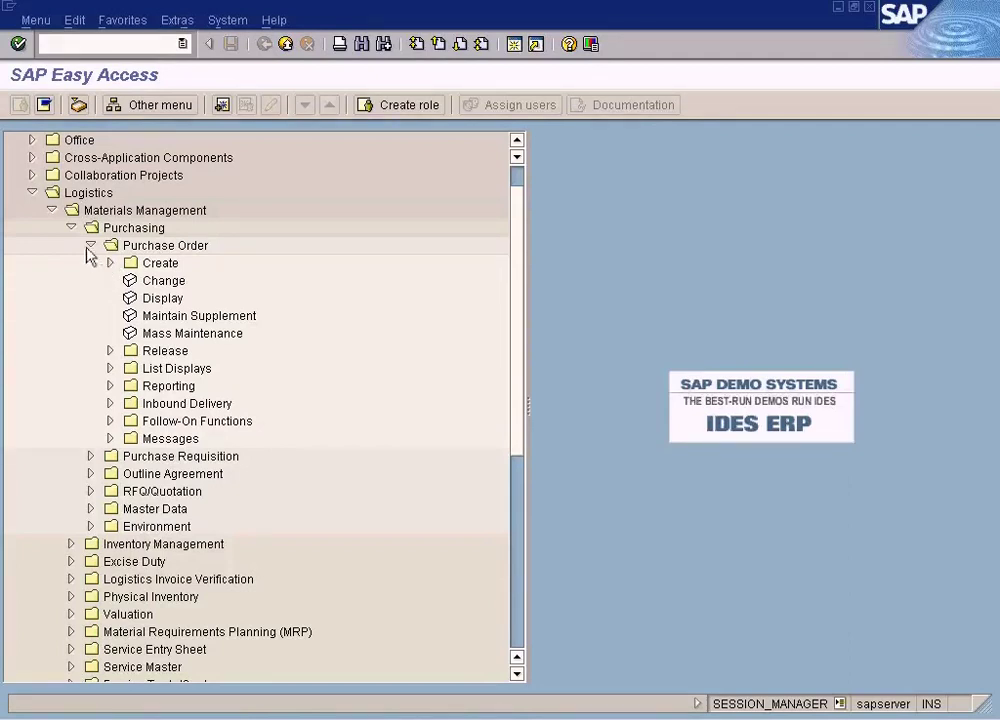
pyautogui.click(89, 246)
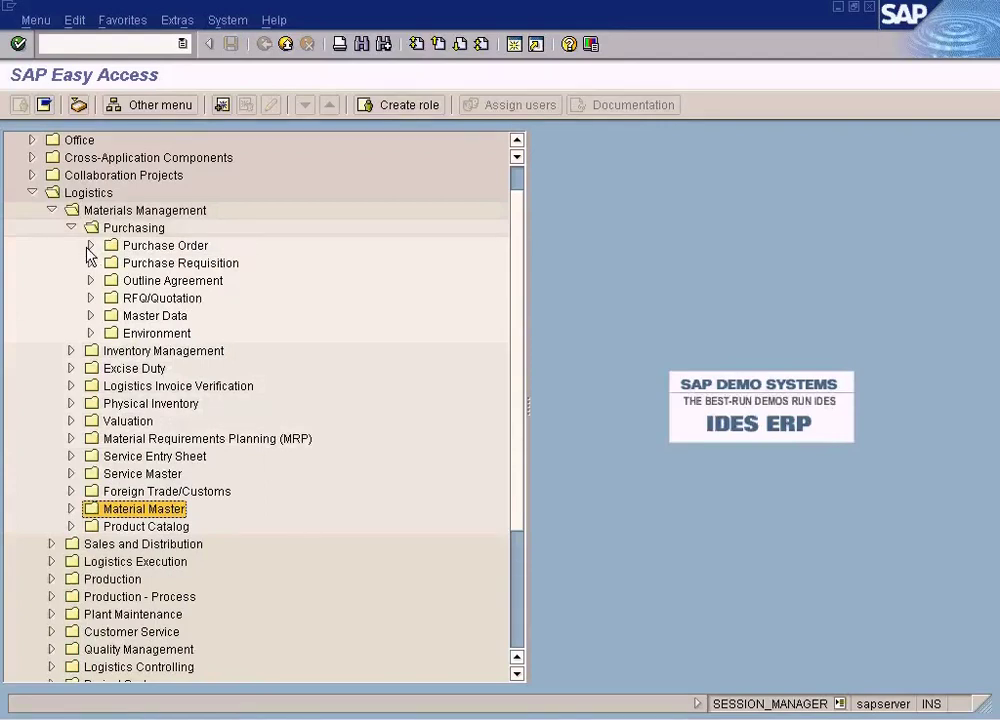
pyautogui.click(90, 315)
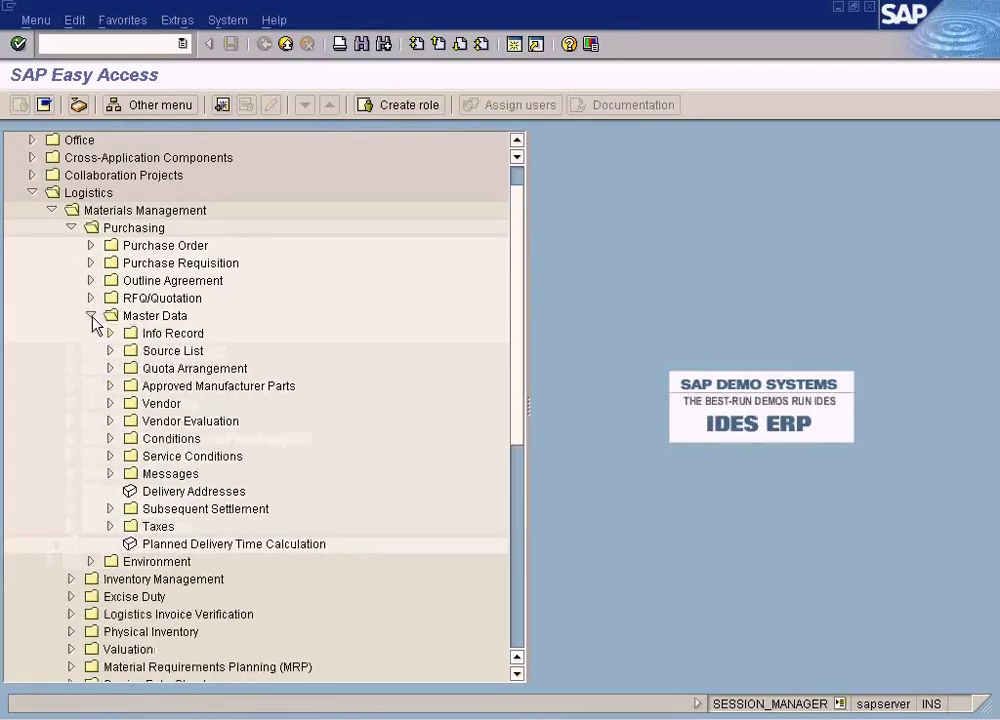
# Expand Info Record under Purchasing's Master Data and start the transaction for creating an info record.
pyautogui.click(86, 192)
pyautogui.click(120, 228)
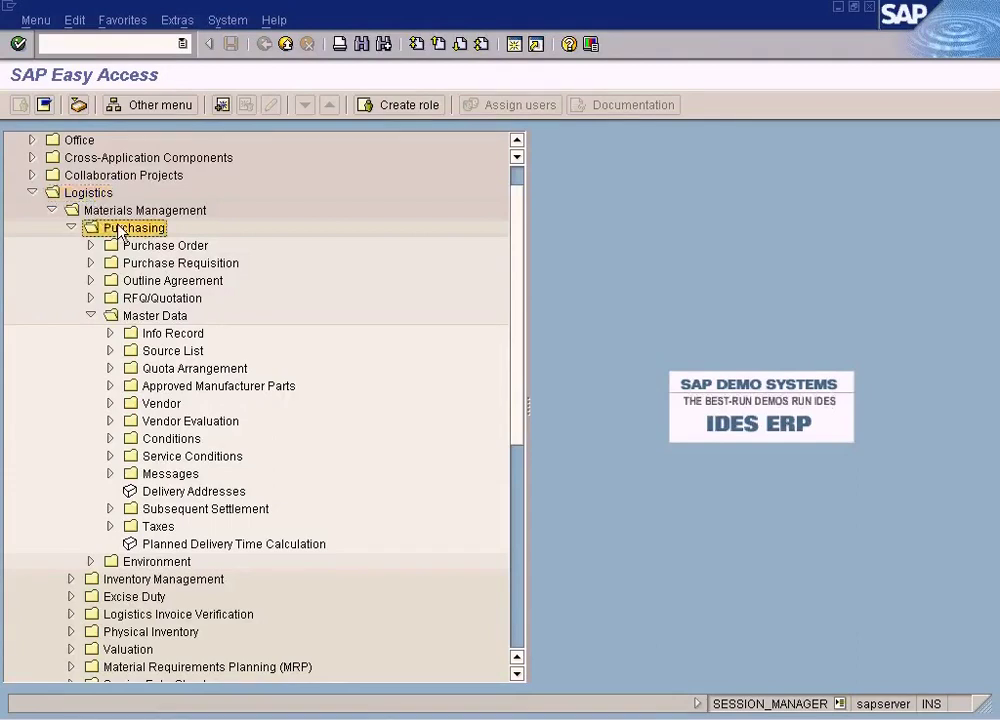
pyautogui.click(86, 192)
pyautogui.click(90, 210)
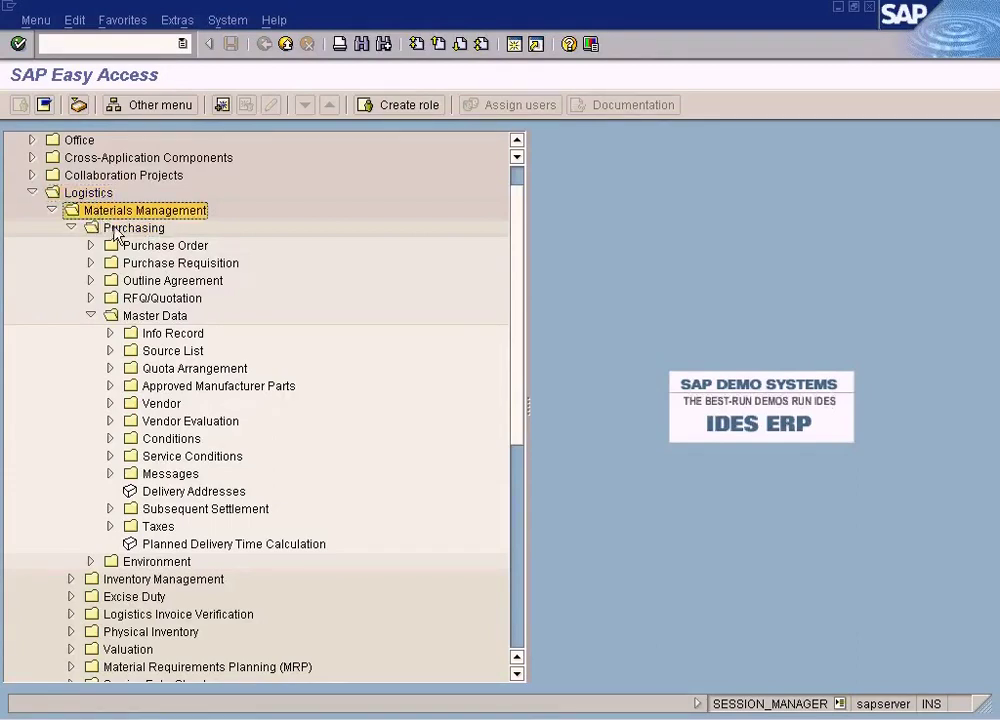
pyautogui.click(117, 230)
pyautogui.click(147, 316)
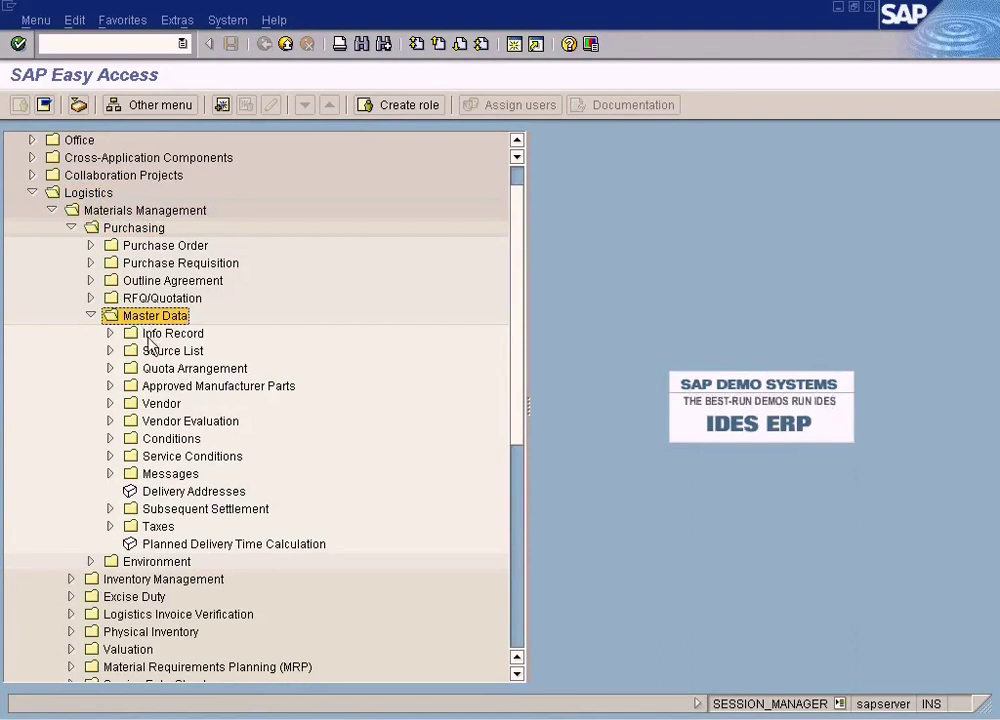
pyautogui.click(152, 334)
pyautogui.click(111, 333)
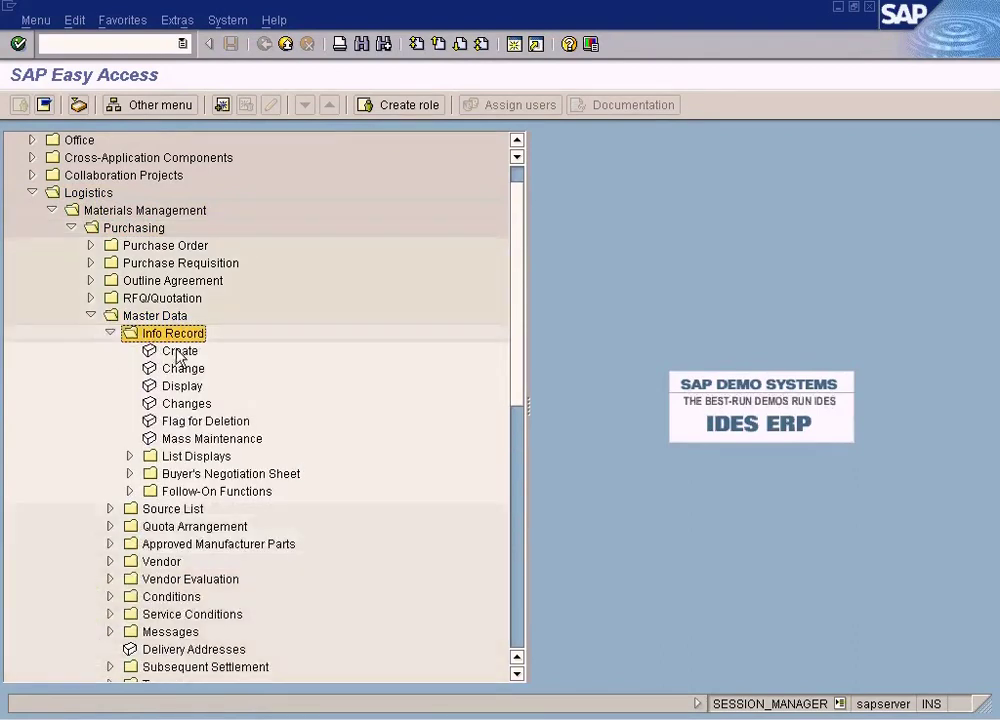
pyautogui.doubleClick(177, 355)
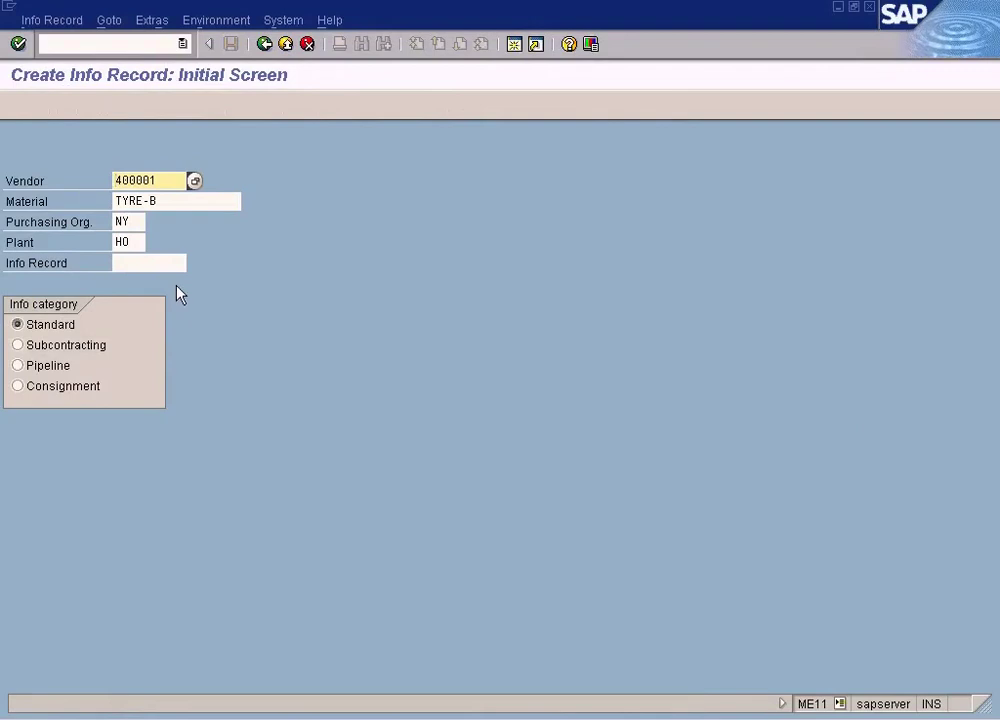
# Change the material for the new info record to TYRE-A.
pyautogui.click(172, 202)
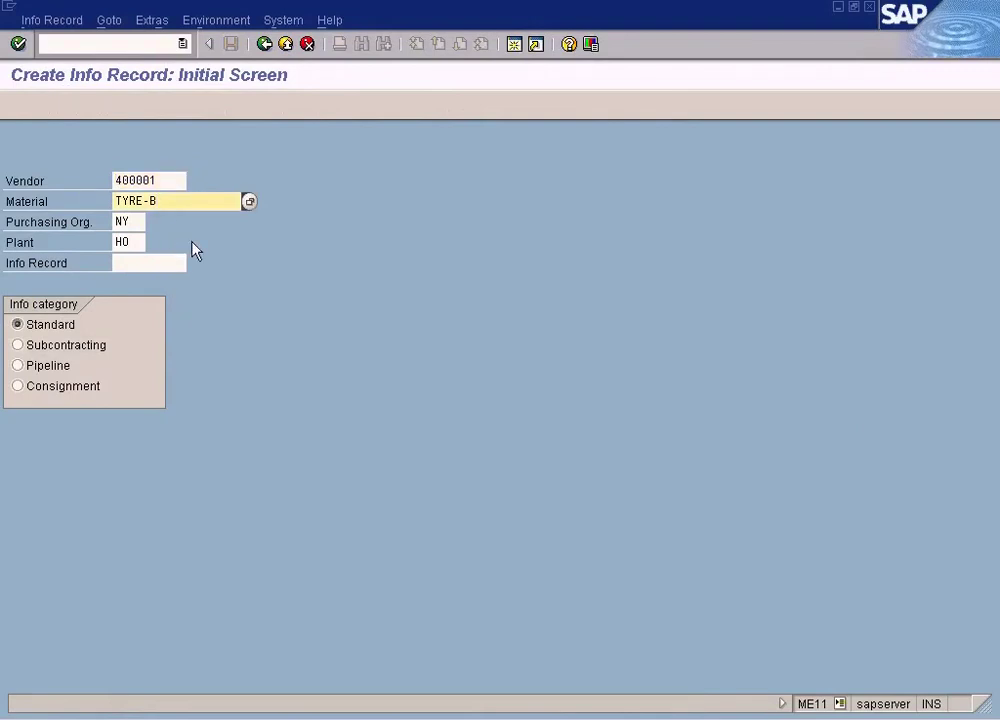
pyautogui.press('BackSpace')
pyautogui.write('A')
pyautogui.click(168, 180)
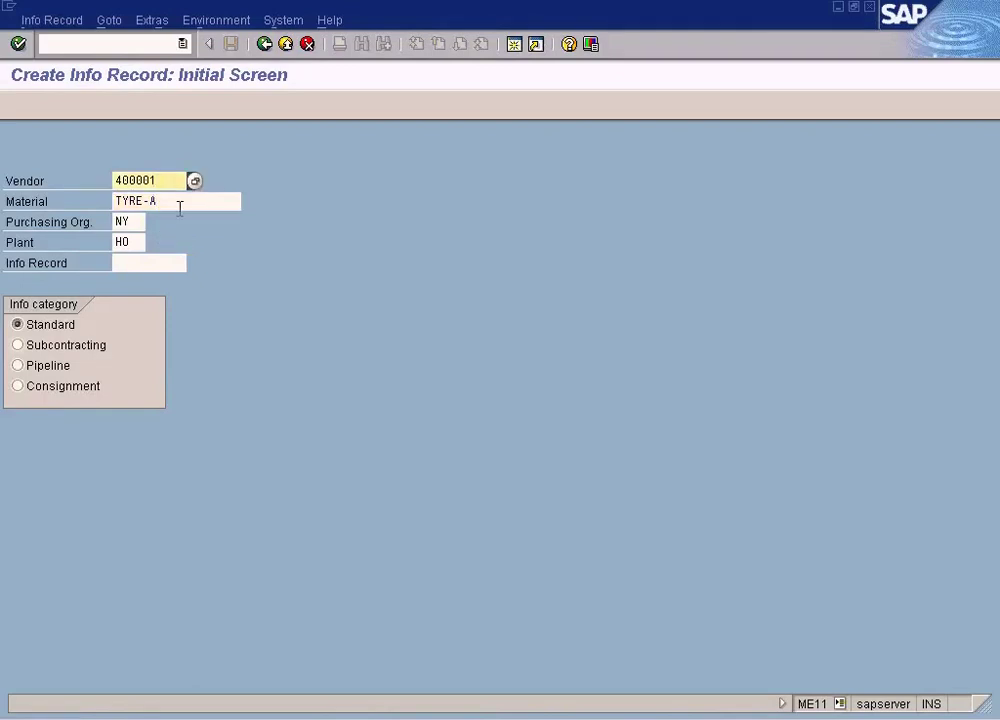
pyautogui.click(168, 202)
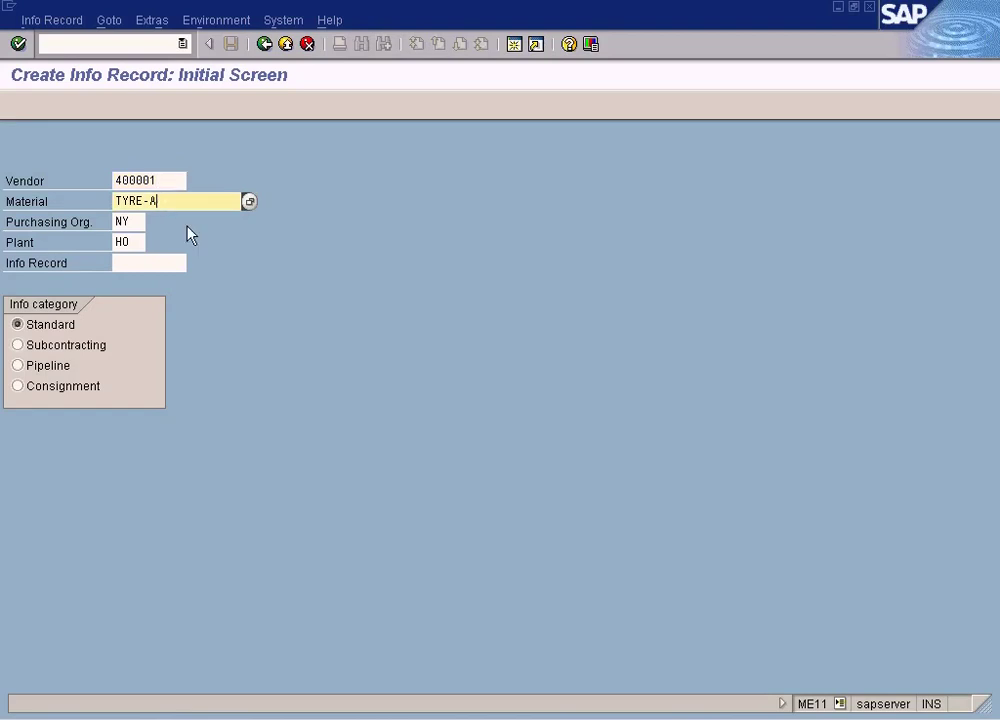
# Set the info record's plant to NY.
pyautogui.click(140, 223)
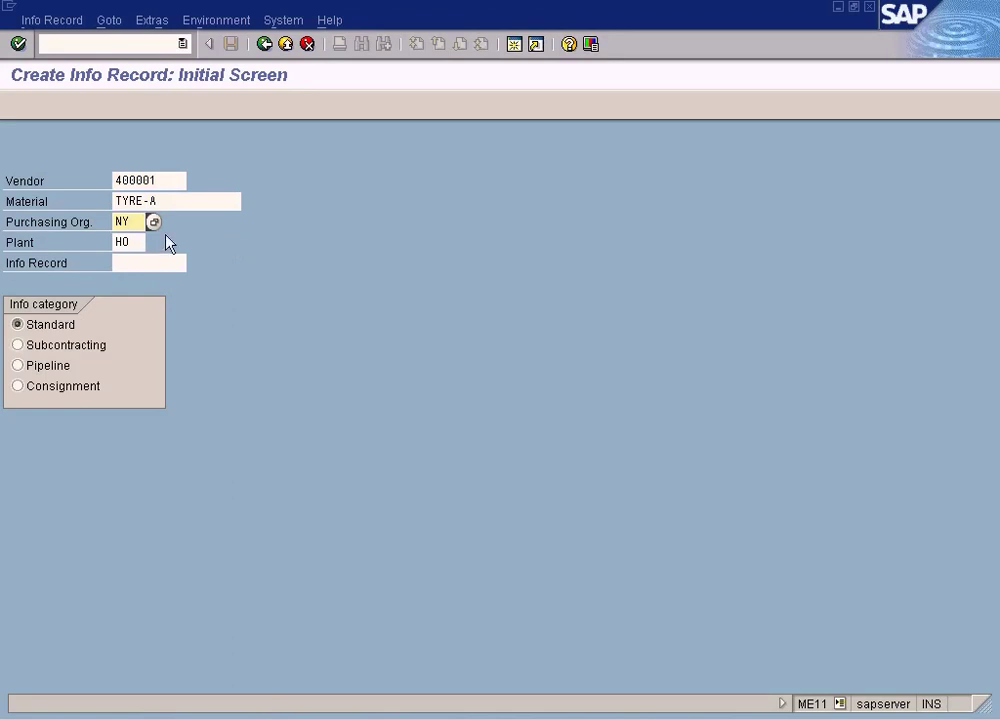
pyautogui.click(126, 240)
pyautogui.press('BackSpace')
pyautogui.press('BackSpace')
pyautogui.write('NY')
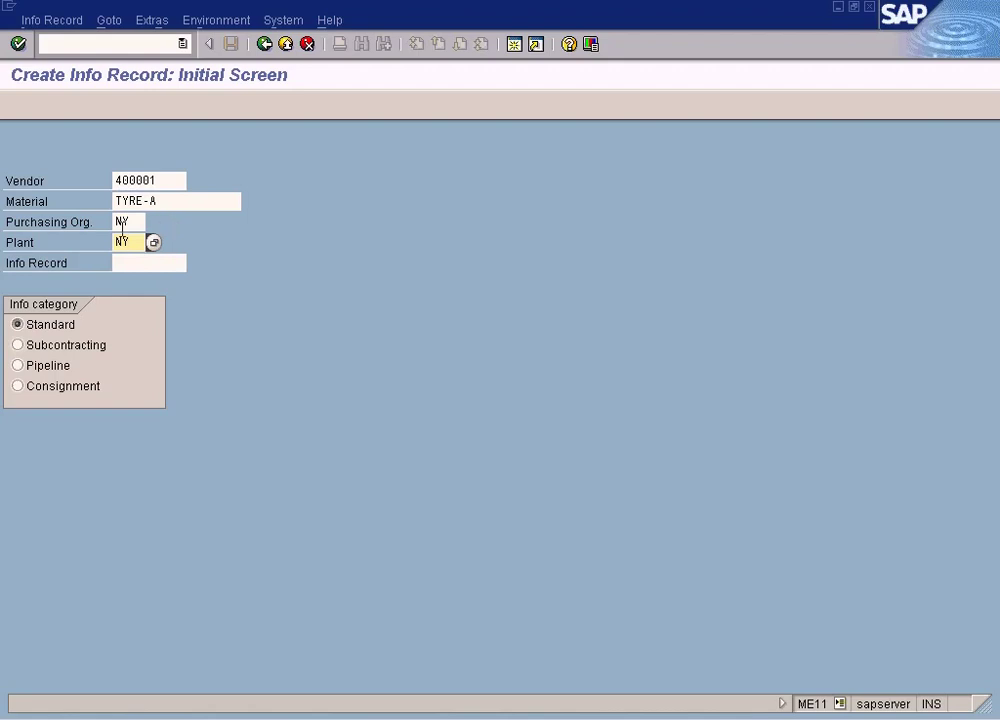
# Set both the purchasing organization and the plant of the info record to HO.
pyautogui.click(140, 222)
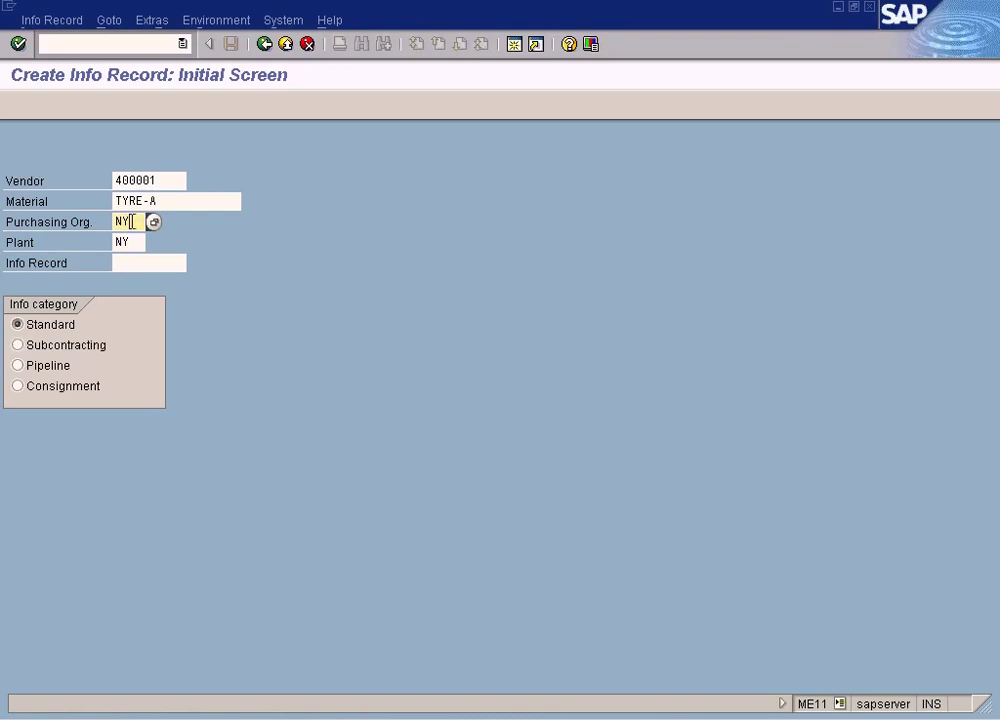
pyautogui.press('BackSpace')
pyautogui.press('BackSpace')
pyautogui.write('HO')
pyautogui.press('Tab')
pyautogui.write('HO')
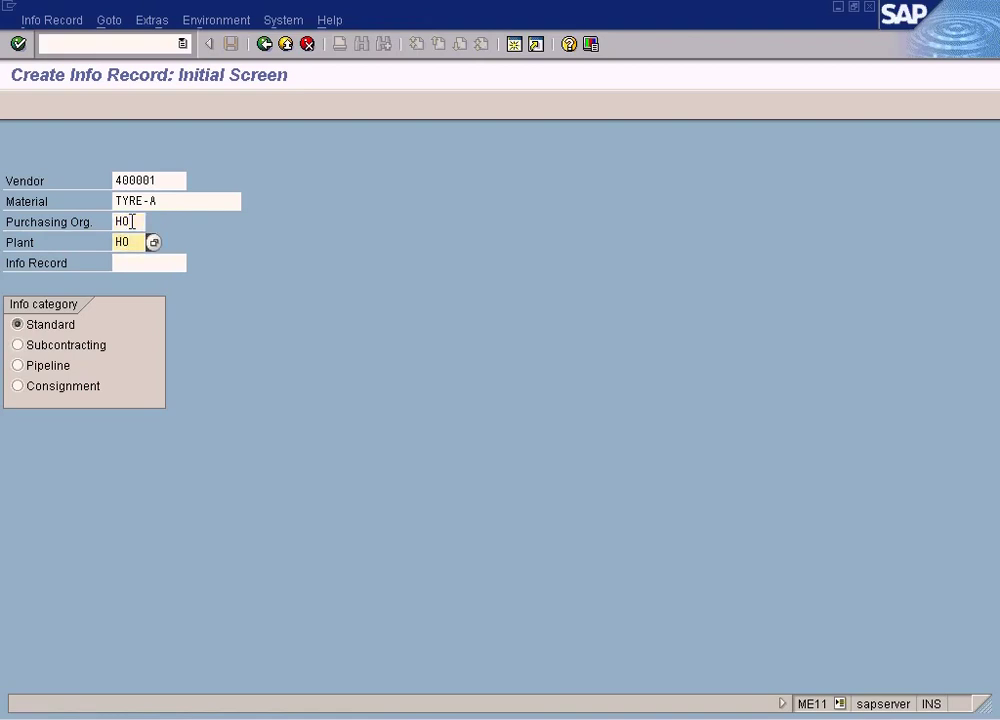
# Set the purchasing organization and plant to NY and try to proceed with creating the info record.
pyautogui.moveTo(132, 221); pyautogui.dragTo(106, 224)
pyautogui.write('NY')
pyautogui.press('Tab')
pyautogui.write('NY')
pyautogui.press('Return')
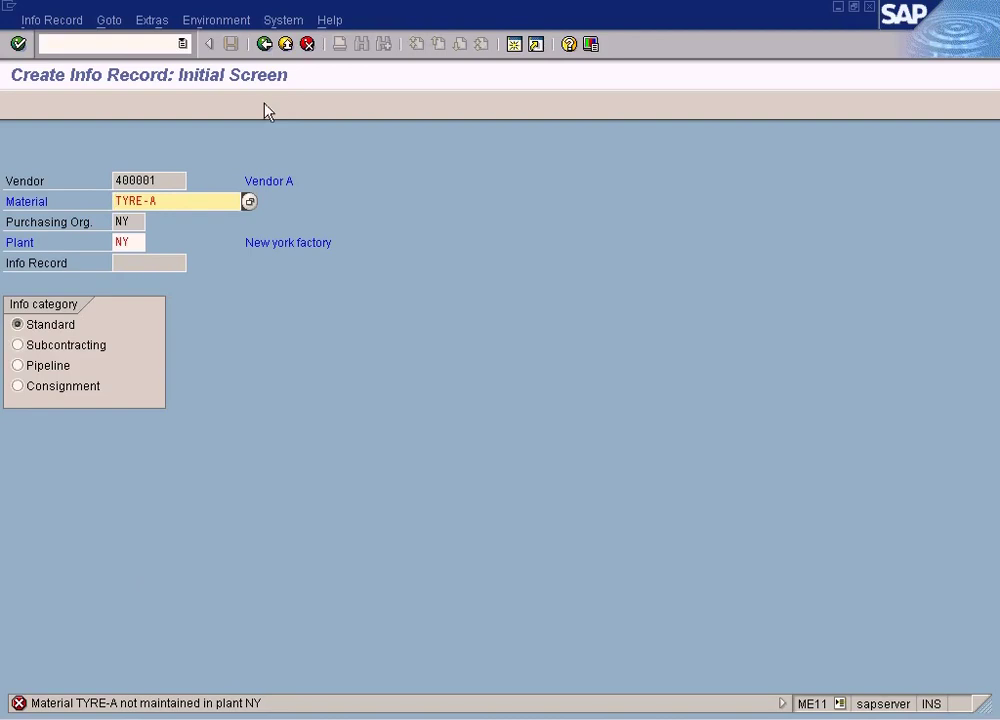
# Leave the info record creation and collapse the Info Record and Master Data folders.
pyautogui.click(265, 44)
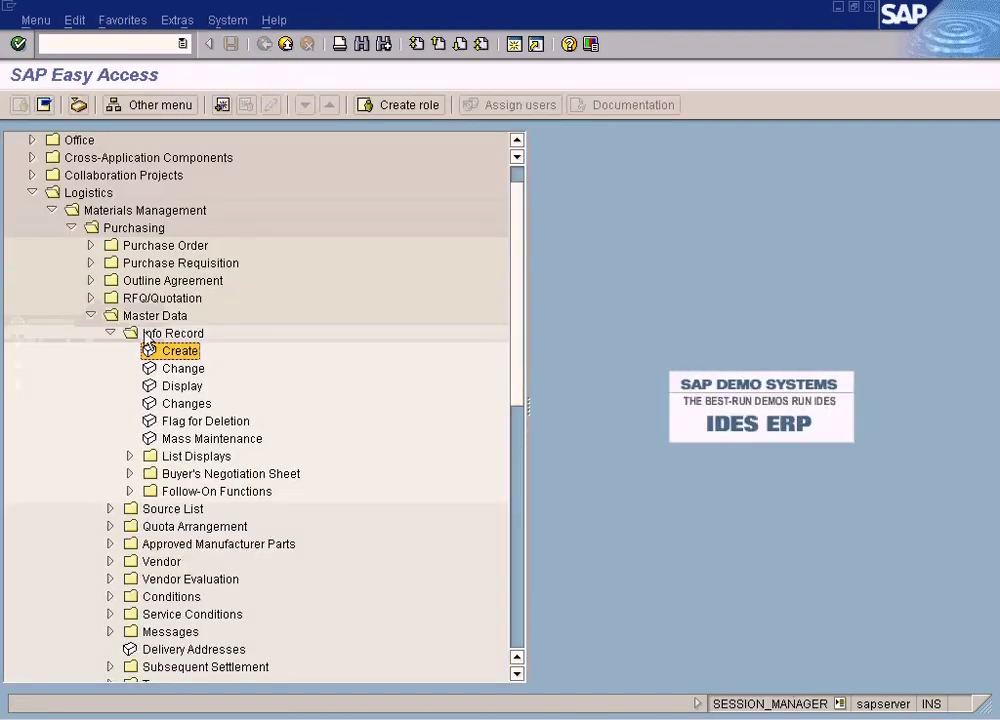
pyautogui.click(110, 333)
pyautogui.click(90, 316)
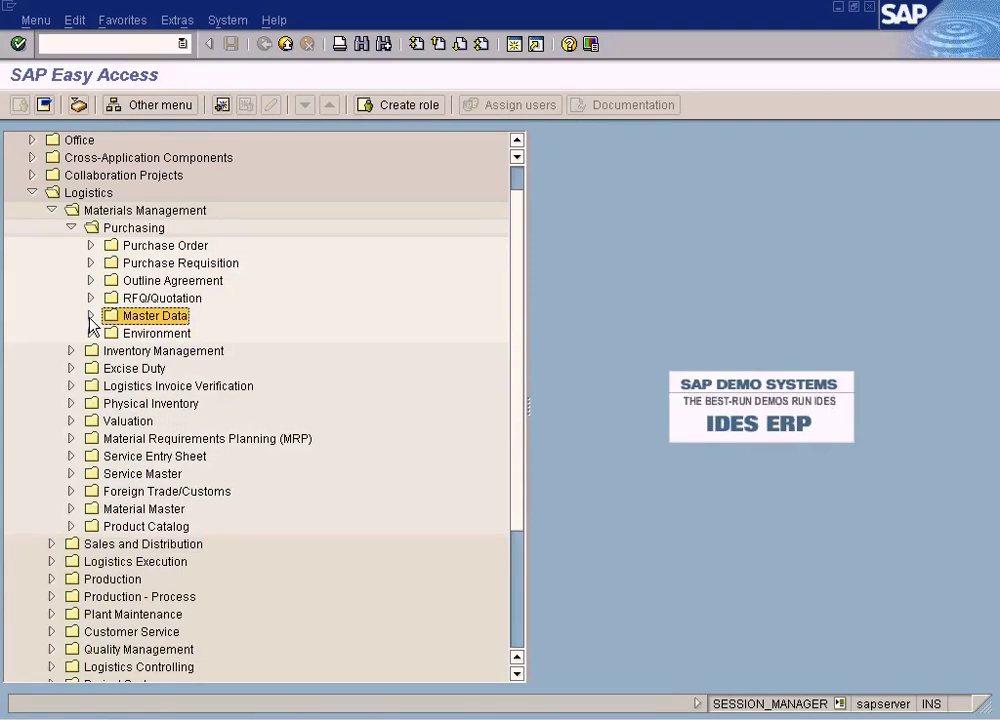
# Expand Material Master down to Create (Special) and start creating a raw material.
pyautogui.click(70, 508)
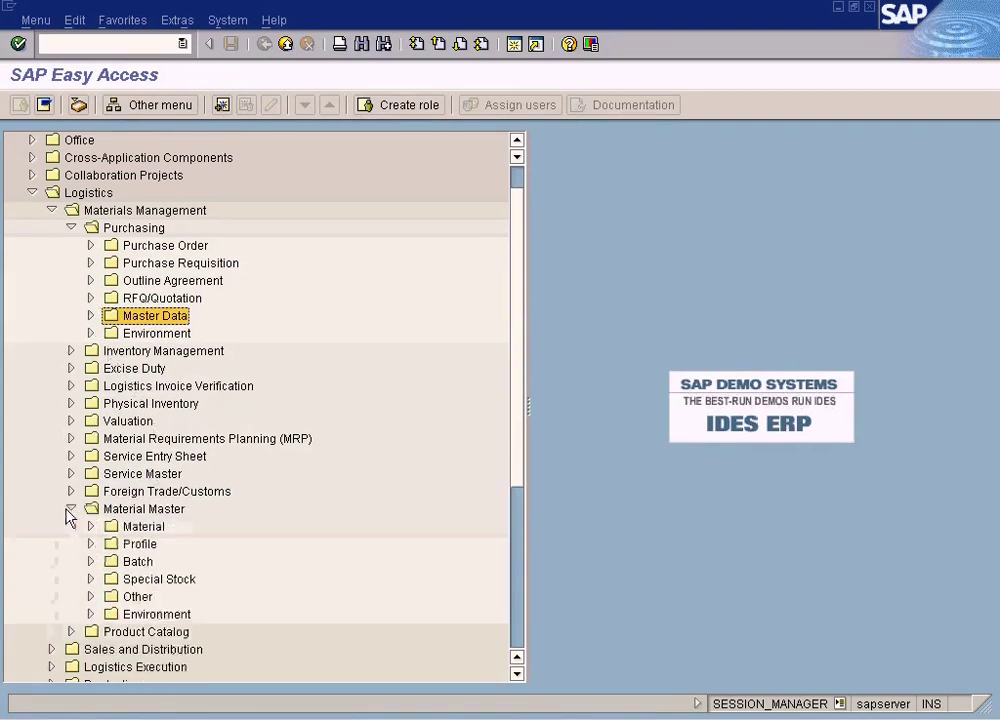
pyautogui.click(91, 526)
pyautogui.click(110, 543)
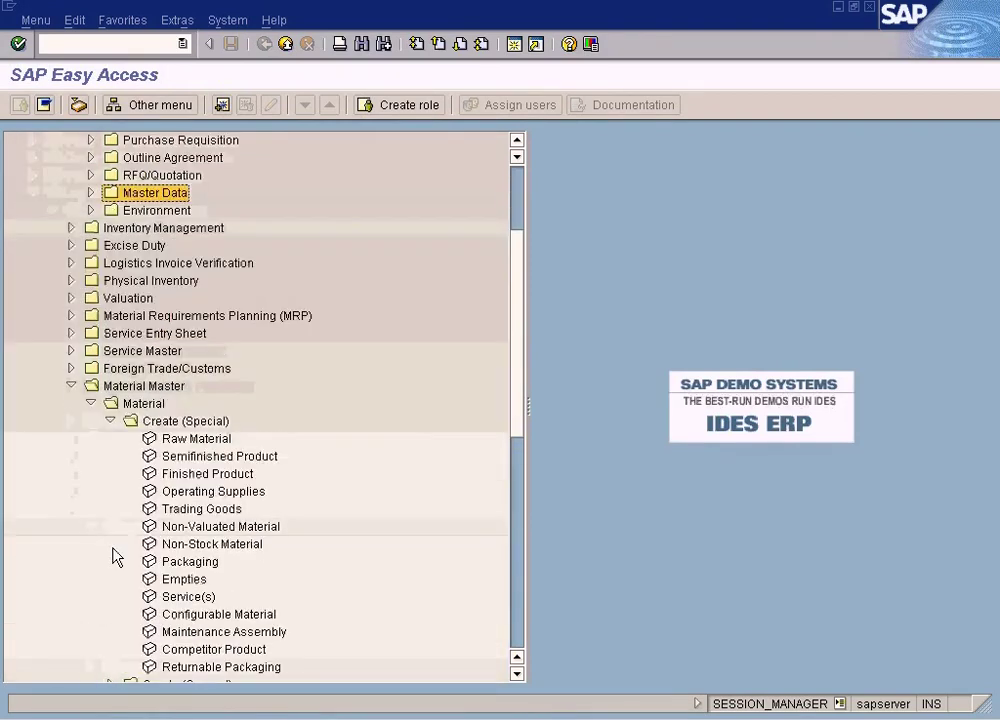
pyautogui.doubleClick(192, 441)
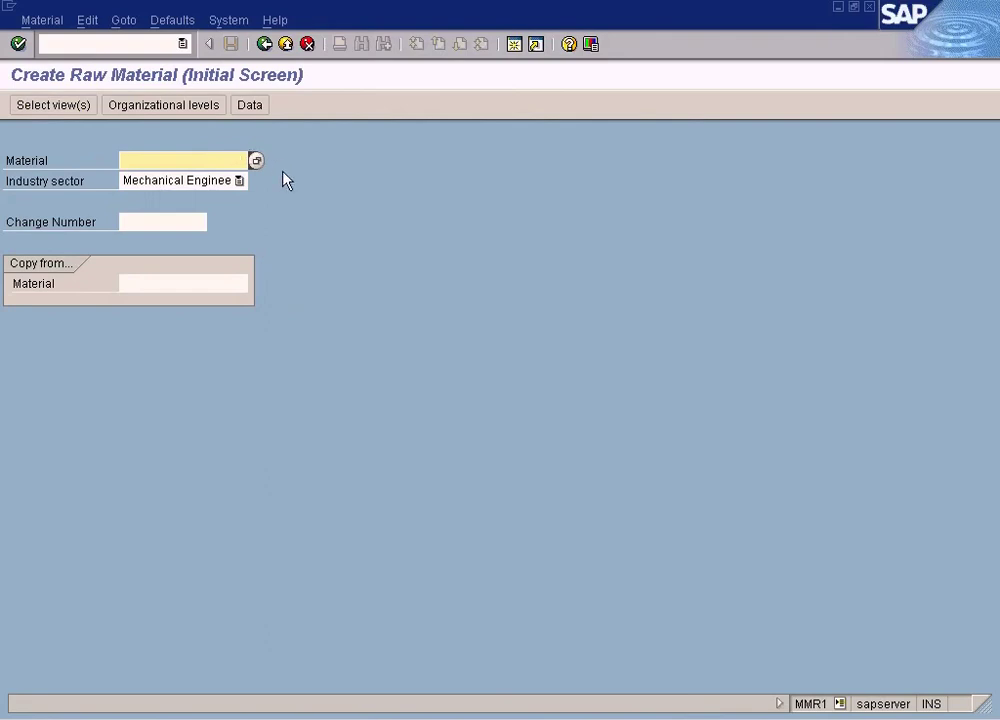
# Enter TYRE-A as the raw material and select its General Plant Data / Storage 1 view.
pyautogui.write('TYRE-A')
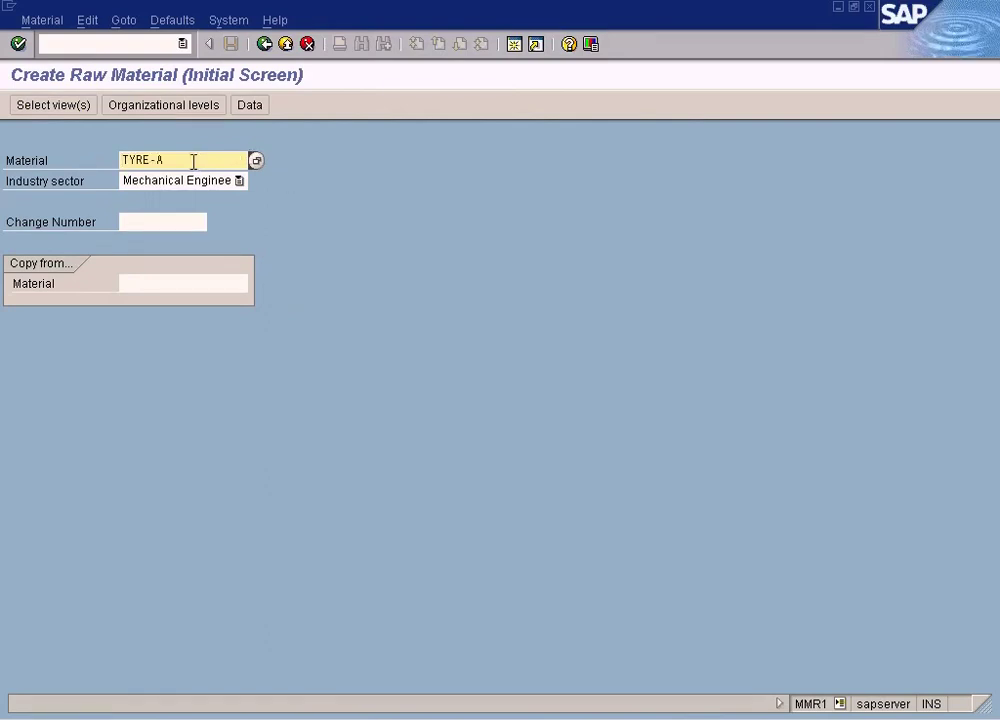
pyautogui.click(53, 106)
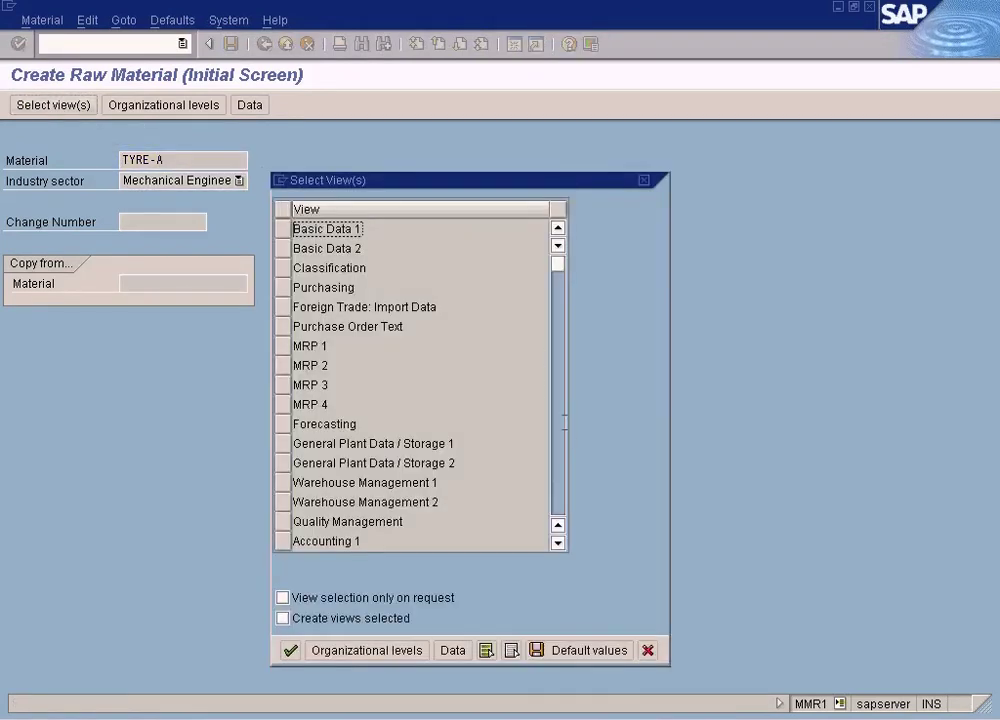
pyautogui.click(410, 445)
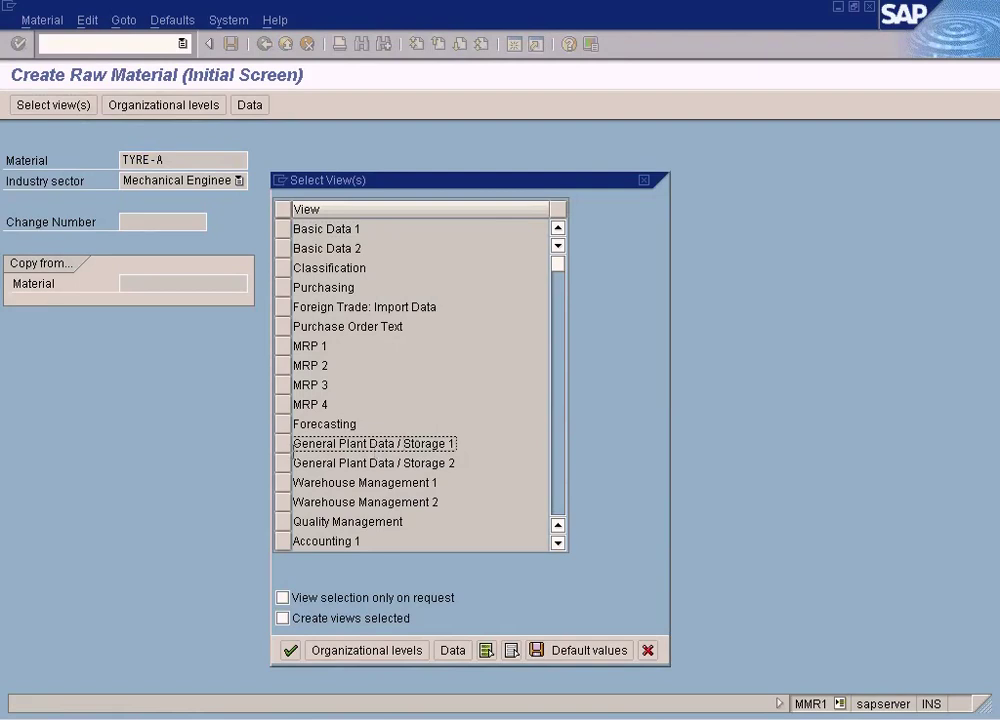
pyautogui.click(282, 444)
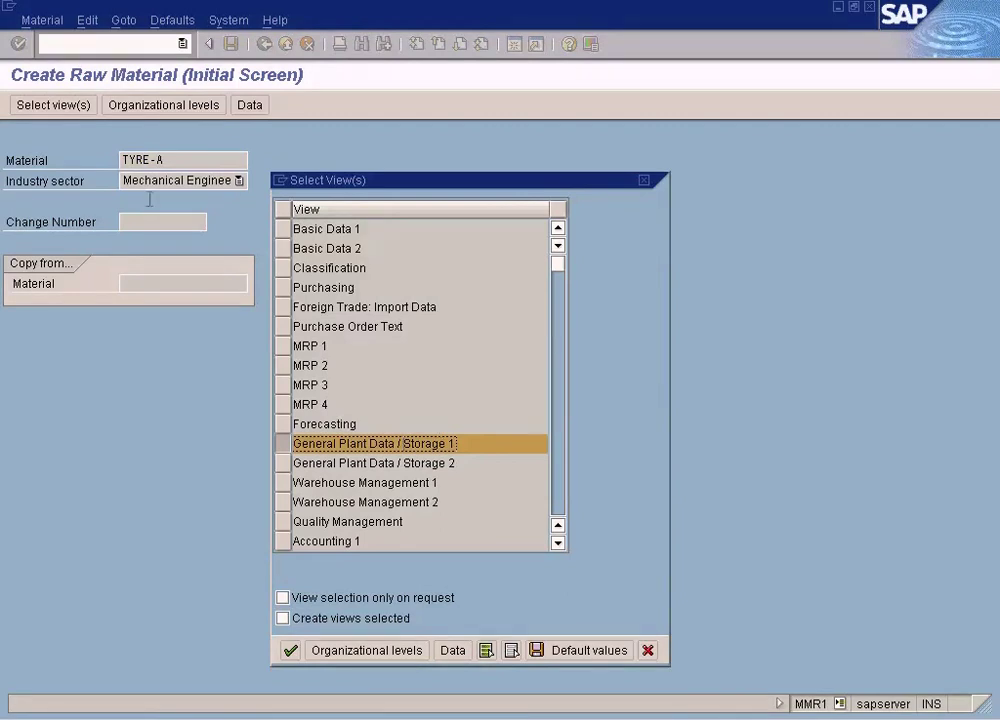
pyautogui.click(290, 650)
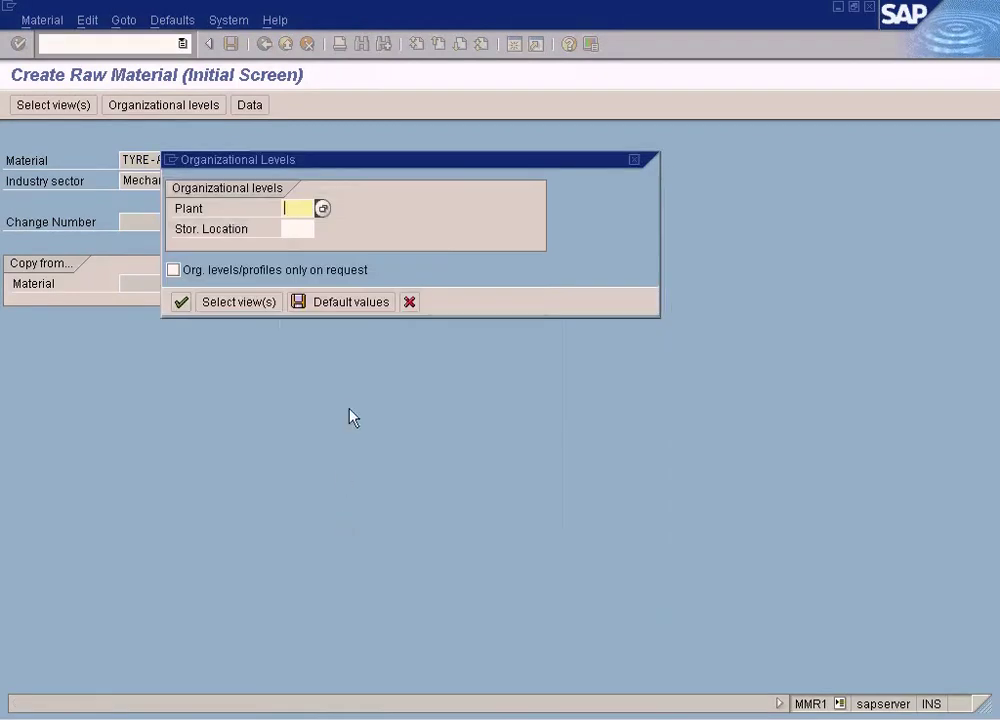
# Check the possible plants and set the organizational level's plant to NY.
pyautogui.click(321, 208)
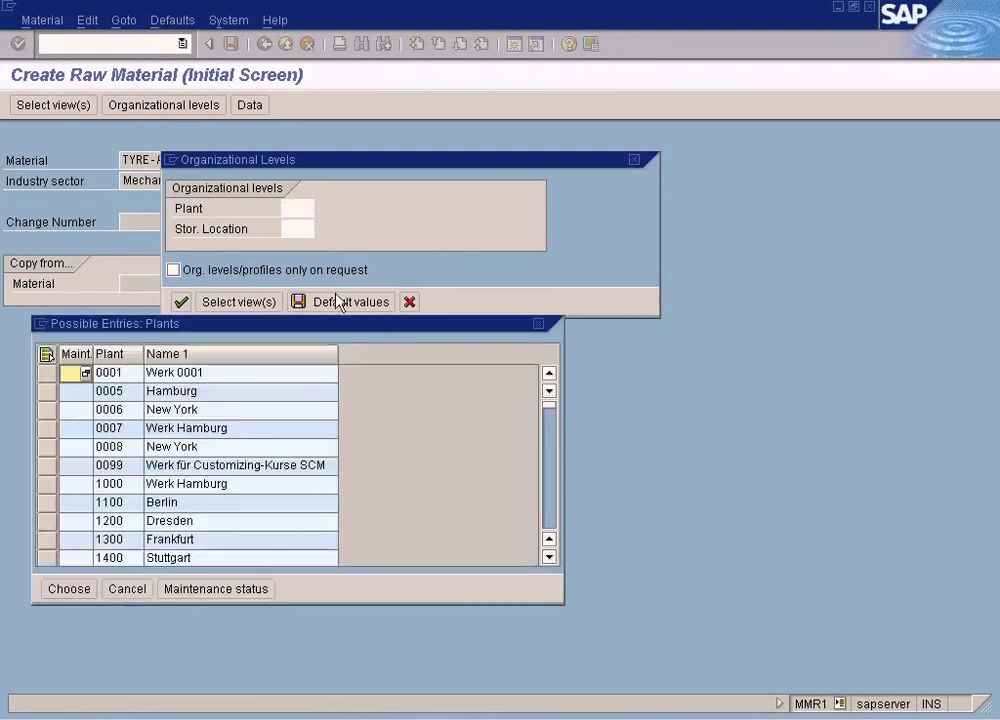
pyautogui.click(538, 324)
pyautogui.write('NY')
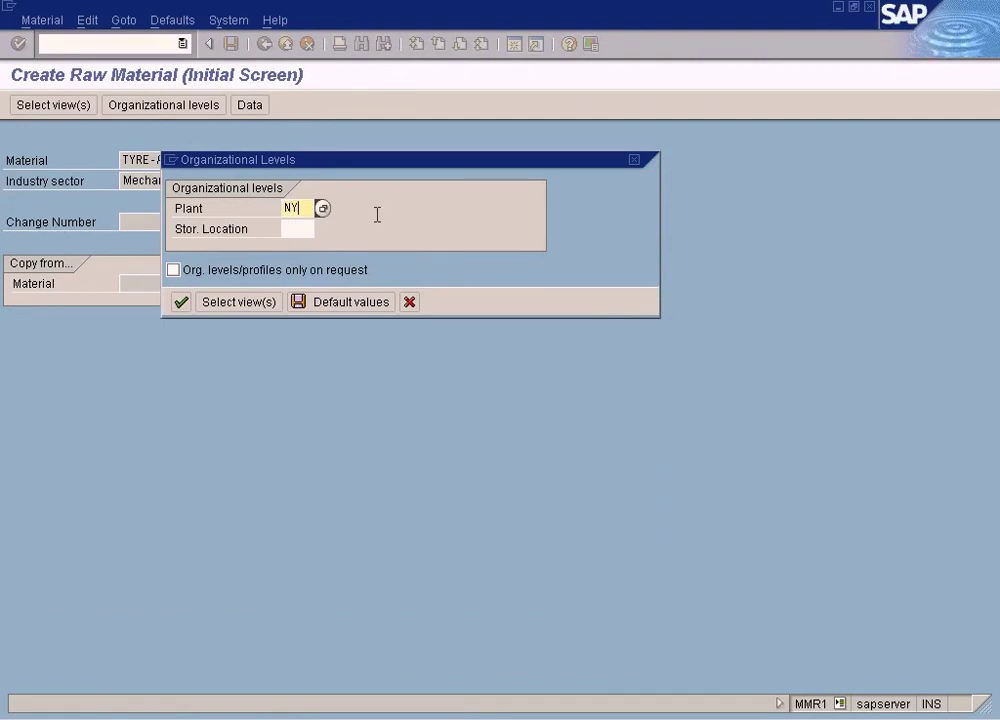
pyautogui.press('Tab')
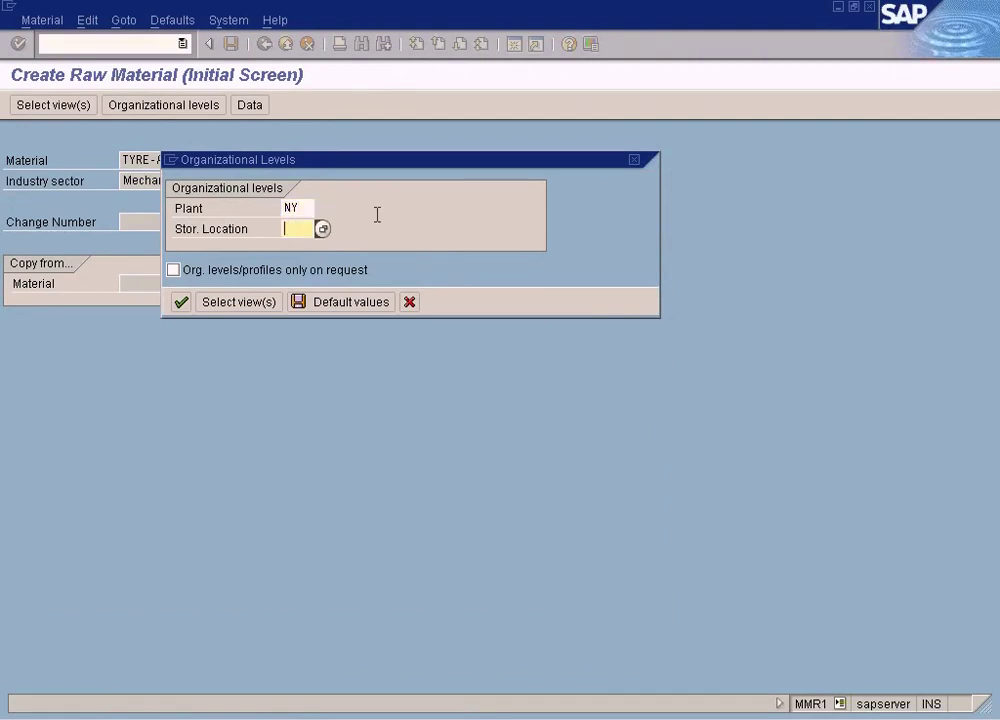
# Browse the storage locations, set the storage location to WH1 and save the plant extension of TYRE-A.
pyautogui.click(322, 232)
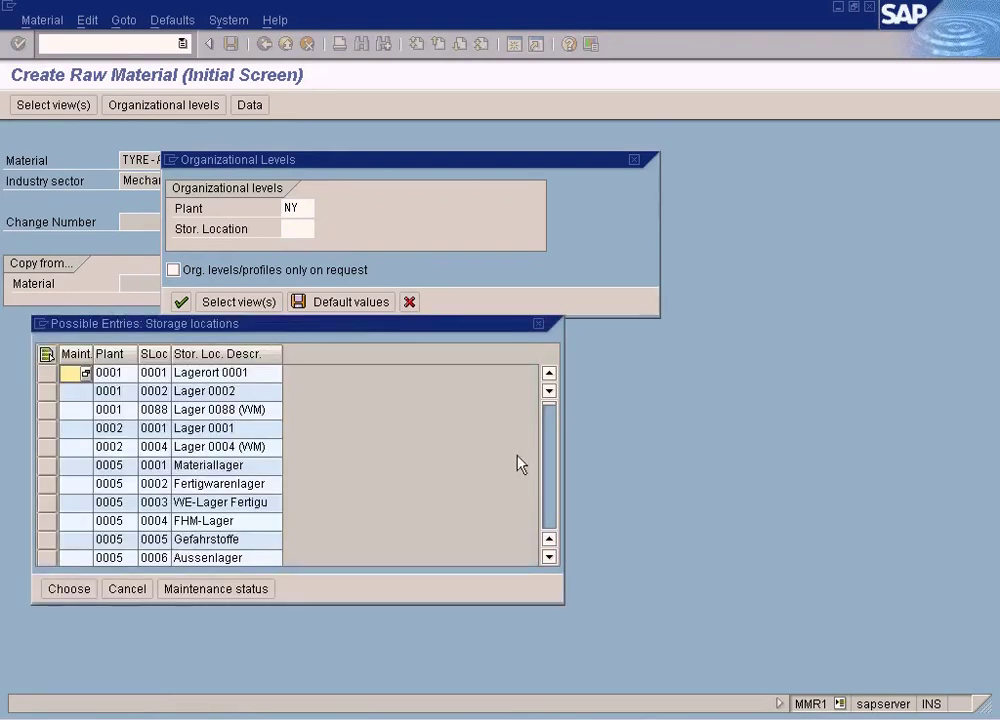
pyautogui.click(552, 510)
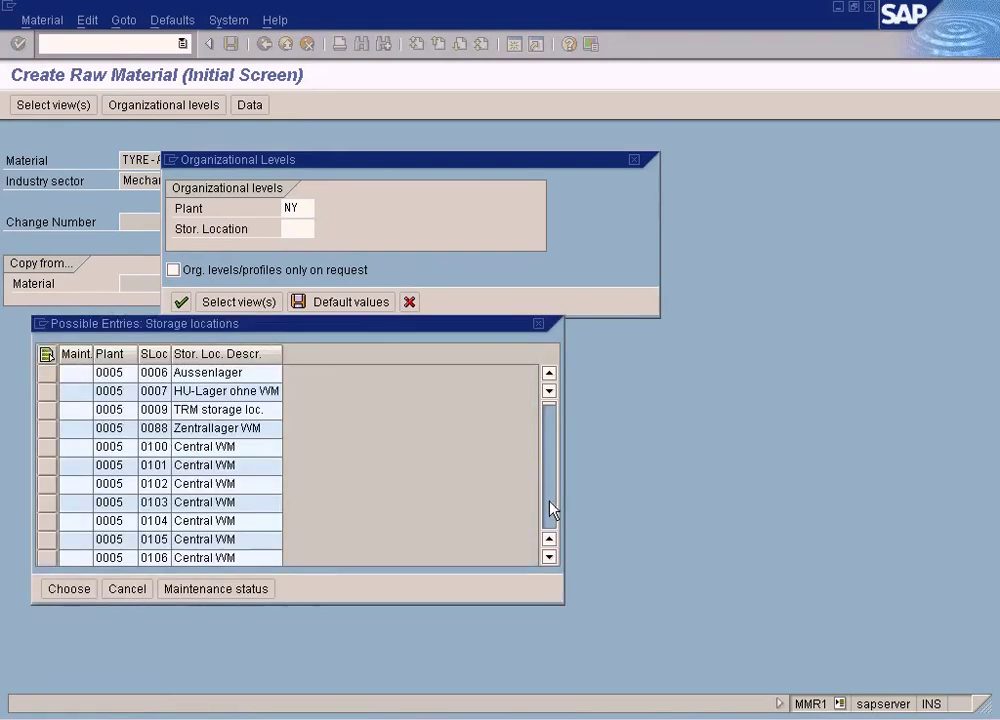
pyautogui.scroll(-10, 552, 510)
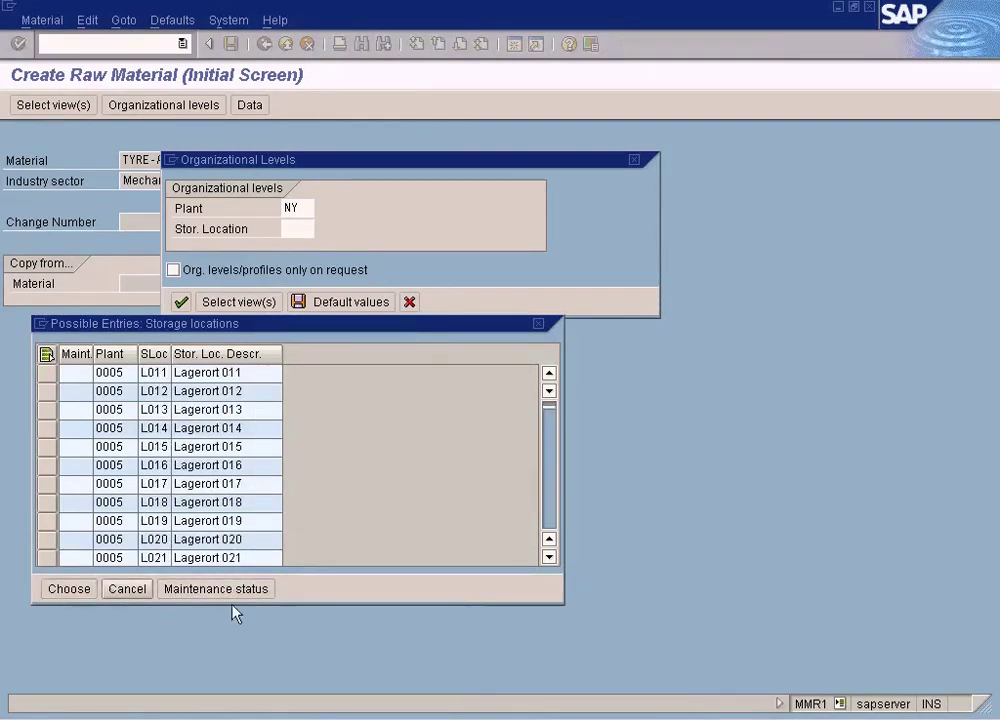
pyautogui.click(538, 325)
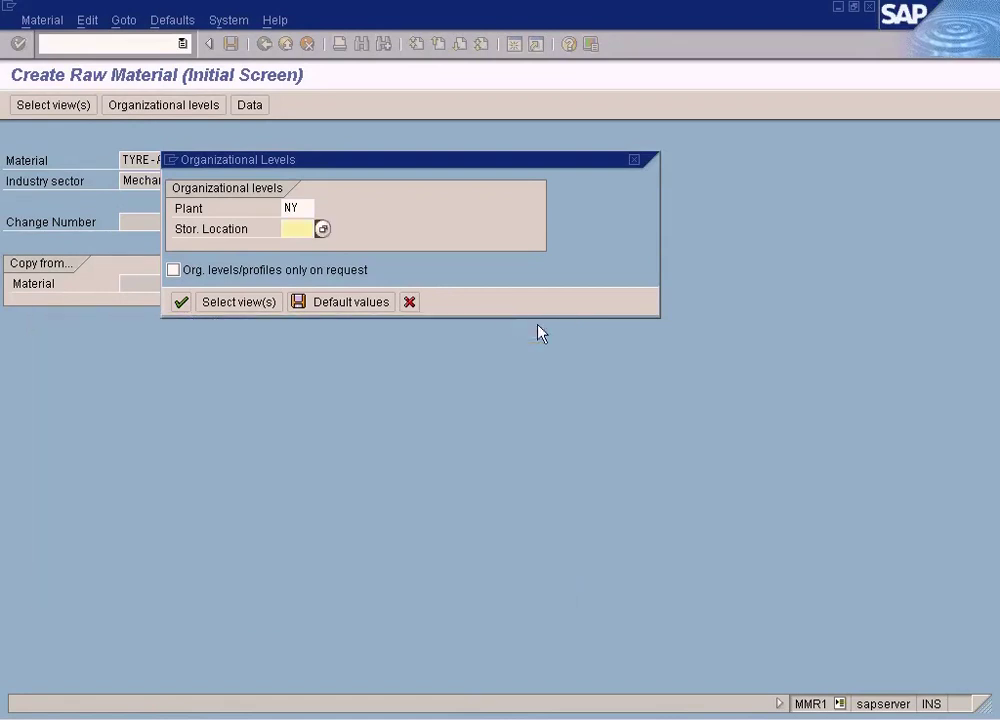
pyautogui.write('WH1')
pyautogui.press('Return')
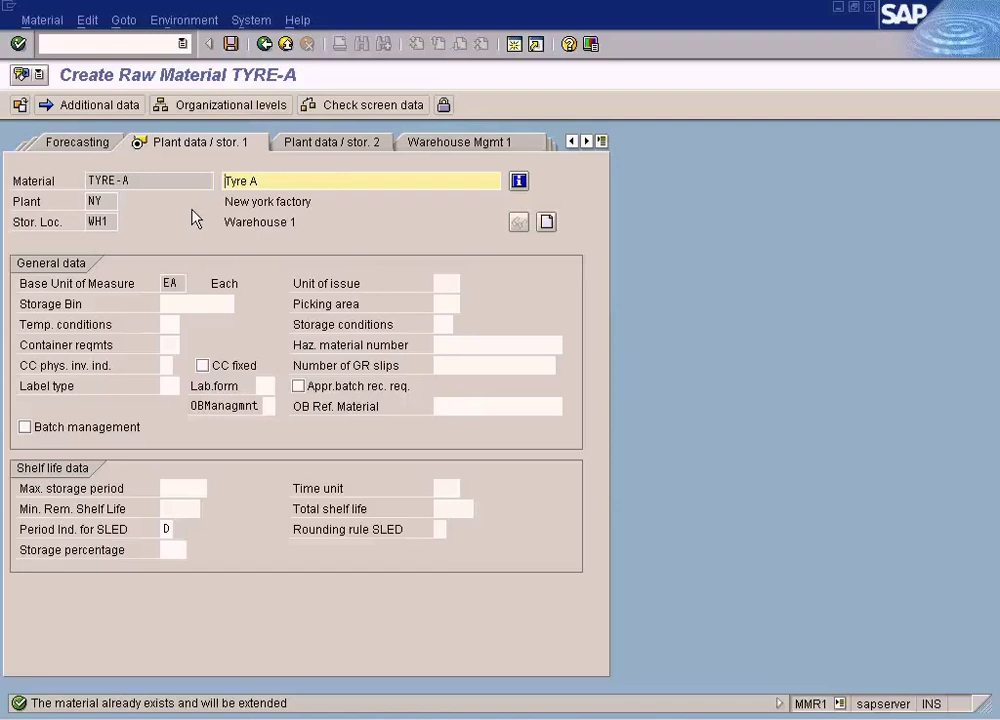
pyautogui.click(232, 45)
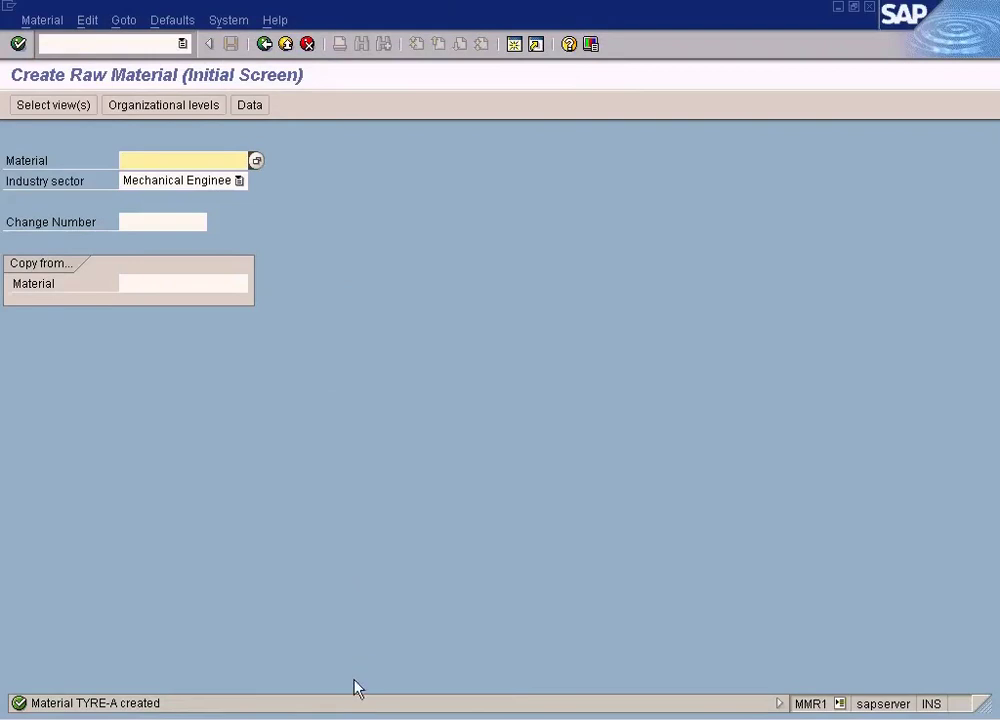
# Switch to the Display Vendor session, return it to the SAP menu and collapse the Accounting folders.
pyautogui.click(360, 719)
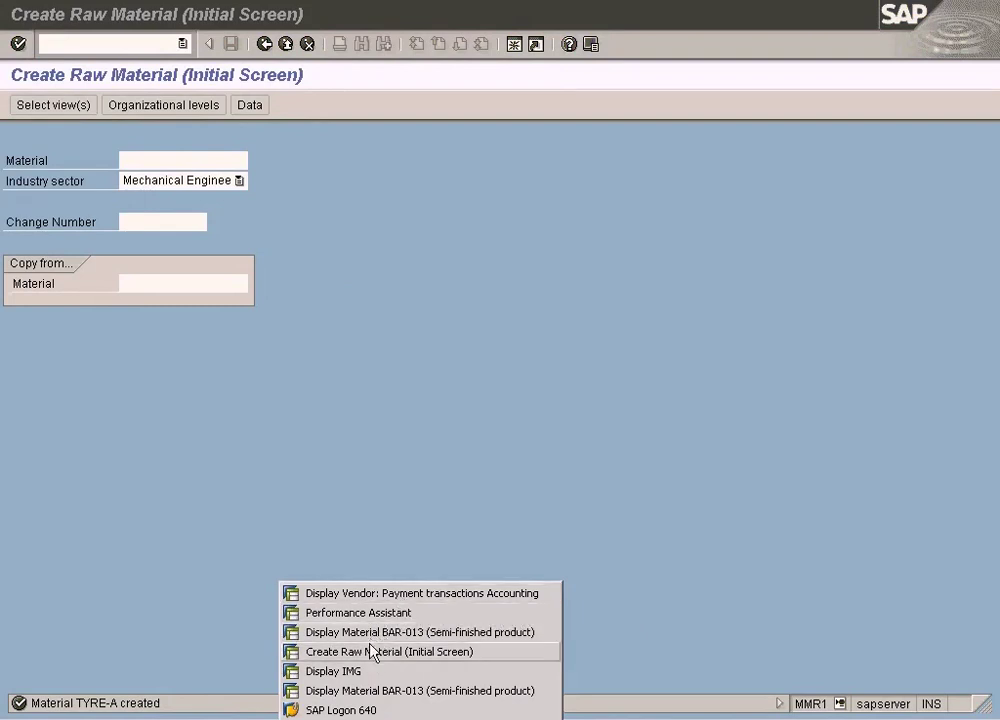
pyautogui.click(380, 595)
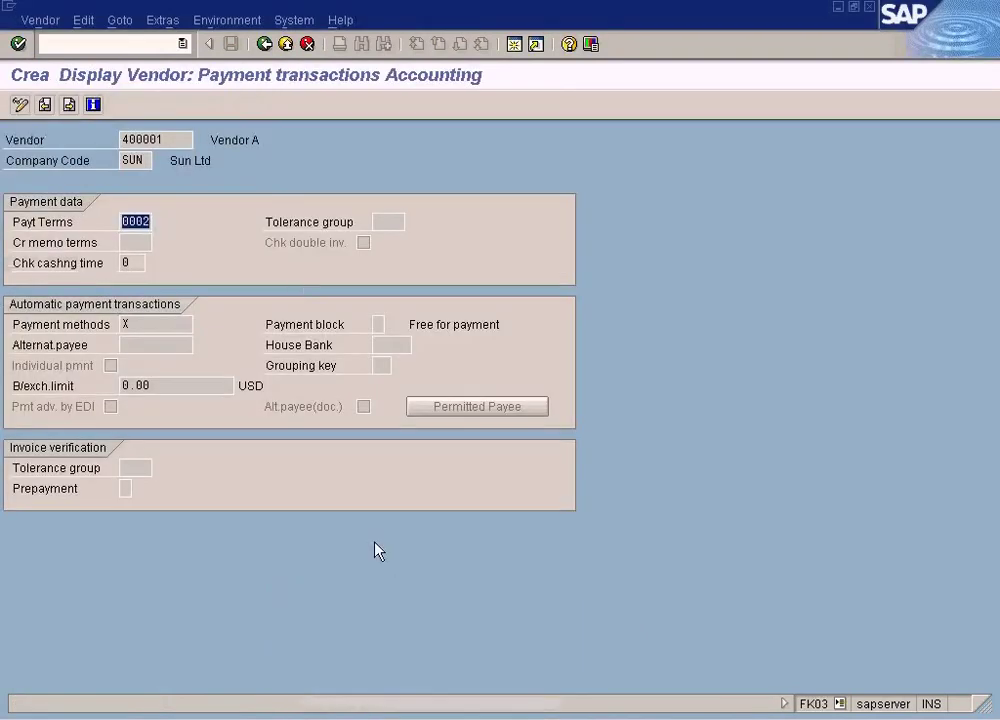
pyautogui.click(285, 44)
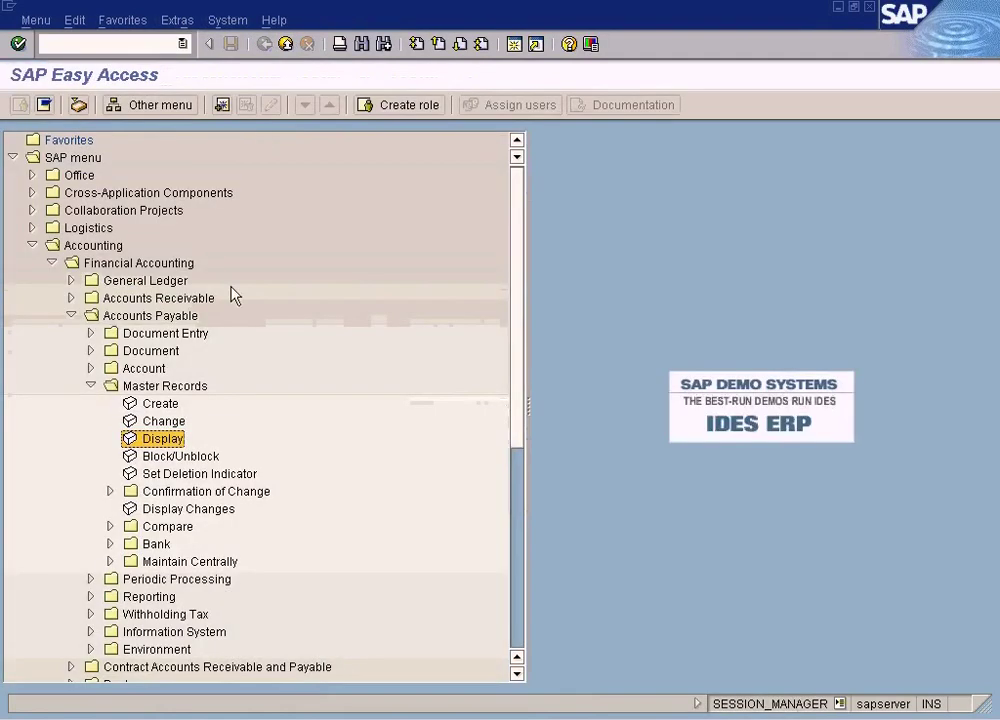
pyautogui.click(91, 386)
pyautogui.click(71, 316)
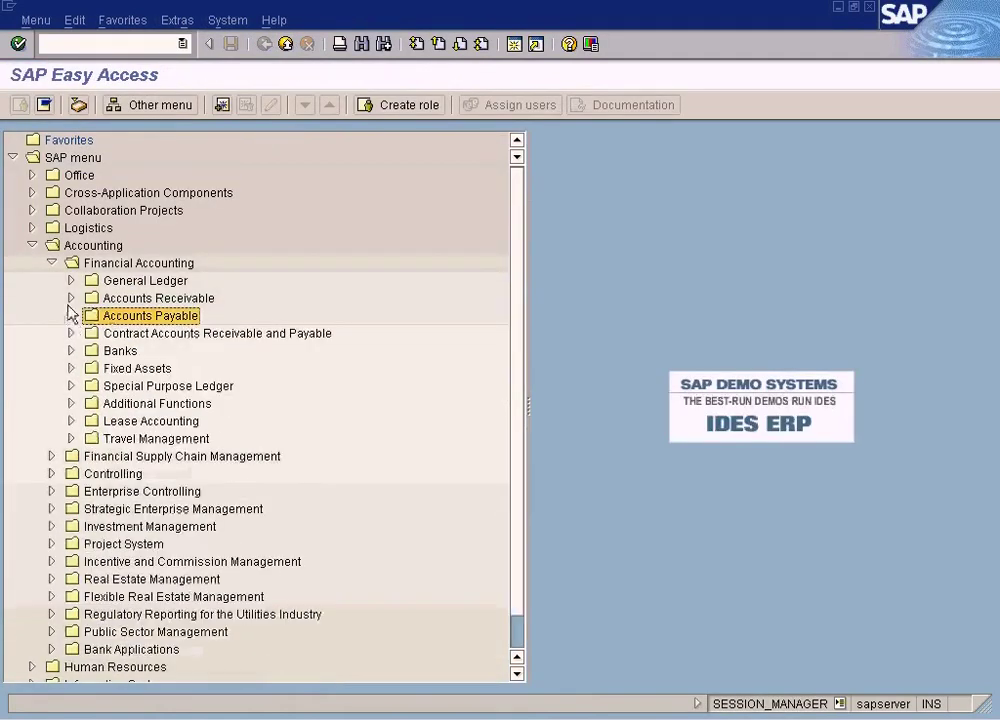
pyautogui.click(51, 262)
pyautogui.click(32, 246)
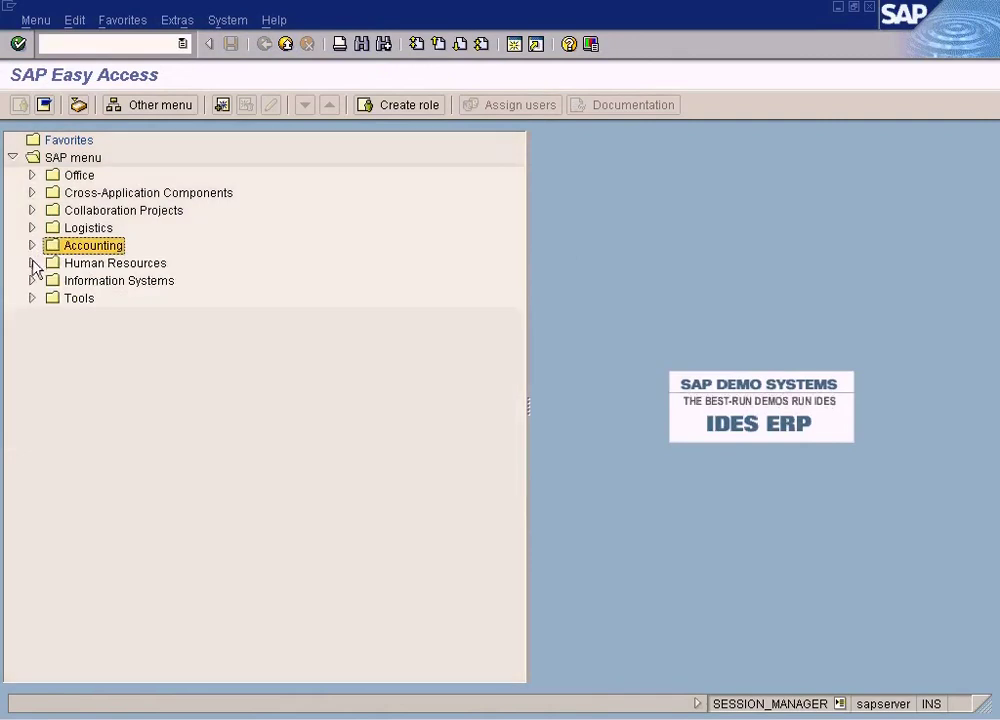
# Expand Logistics, Materials Management, Purchasing, Master Data and Info Record, and start creating an info record.
pyautogui.click(32, 229)
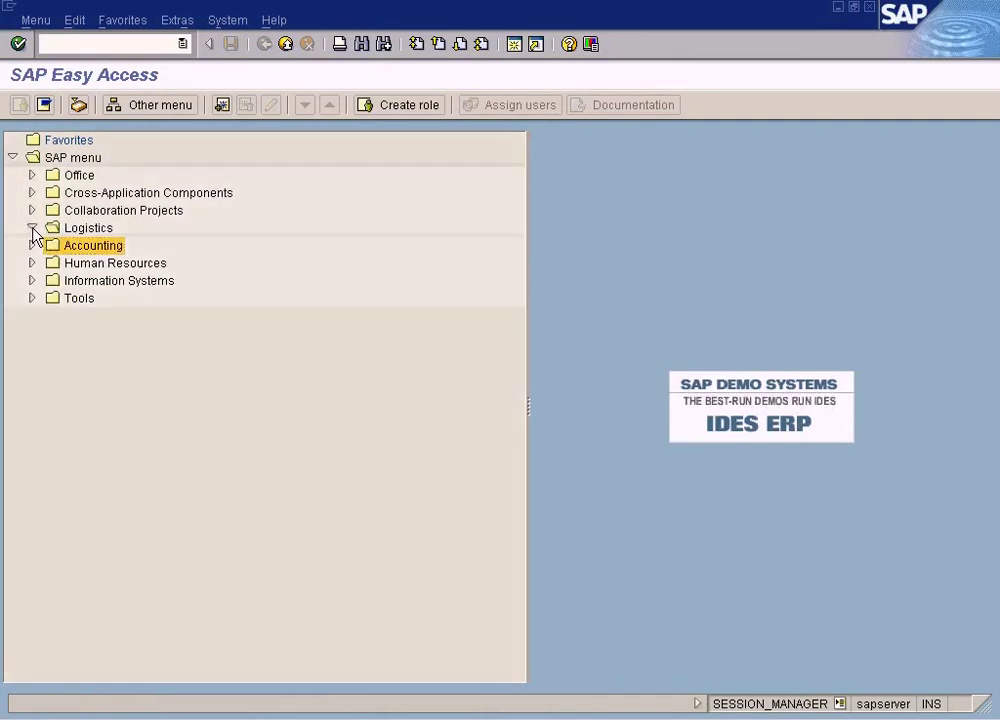
pyautogui.click(51, 245)
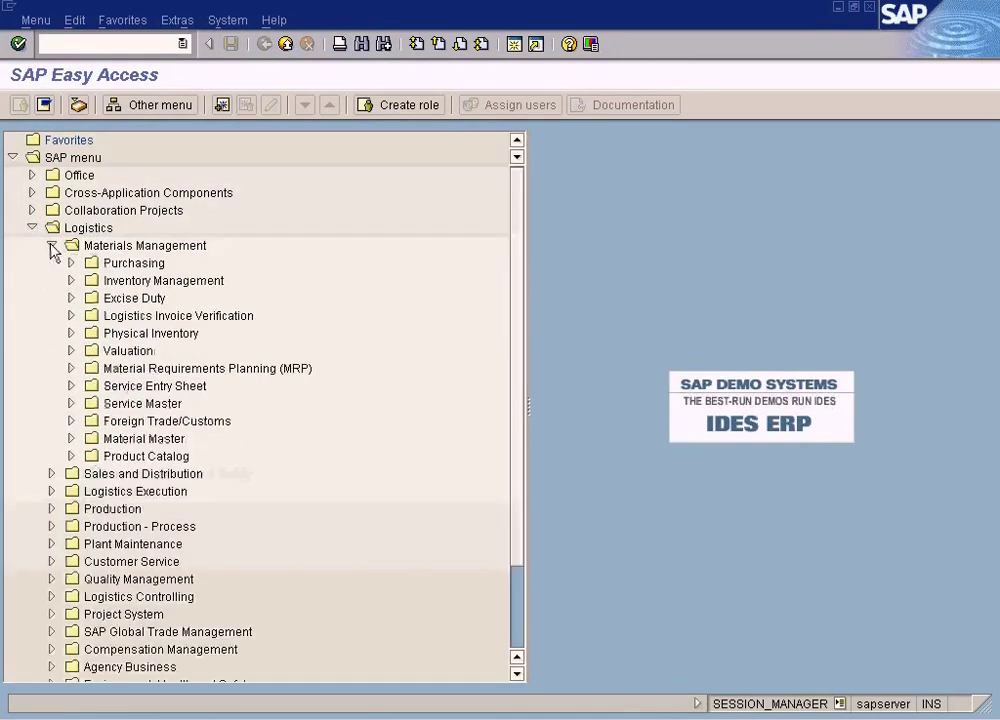
pyautogui.click(71, 263)
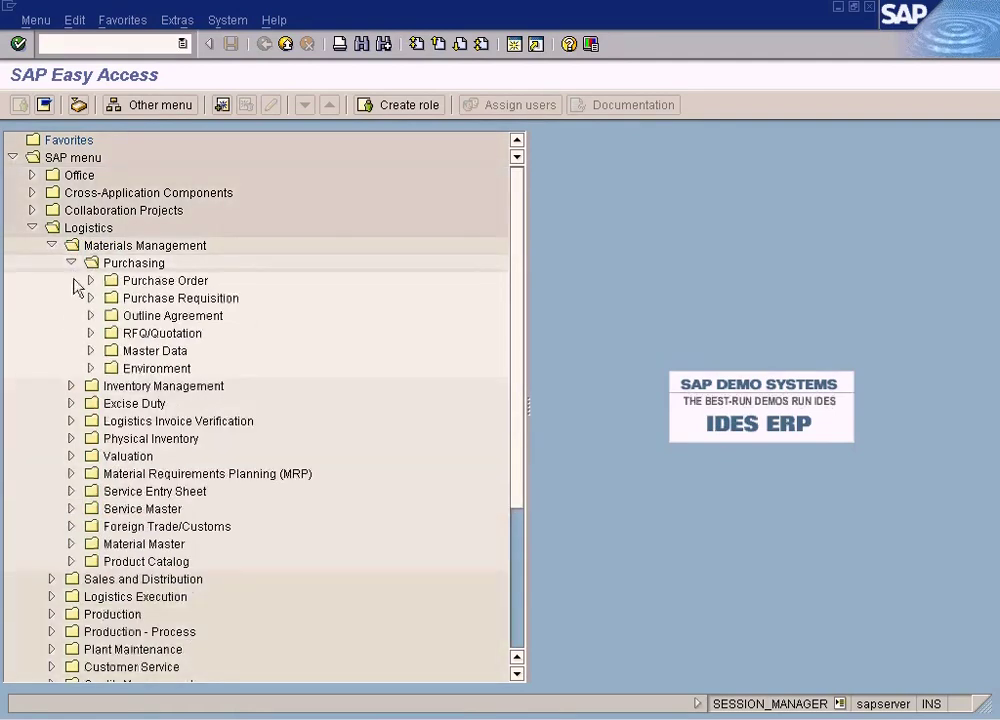
pyautogui.click(89, 351)
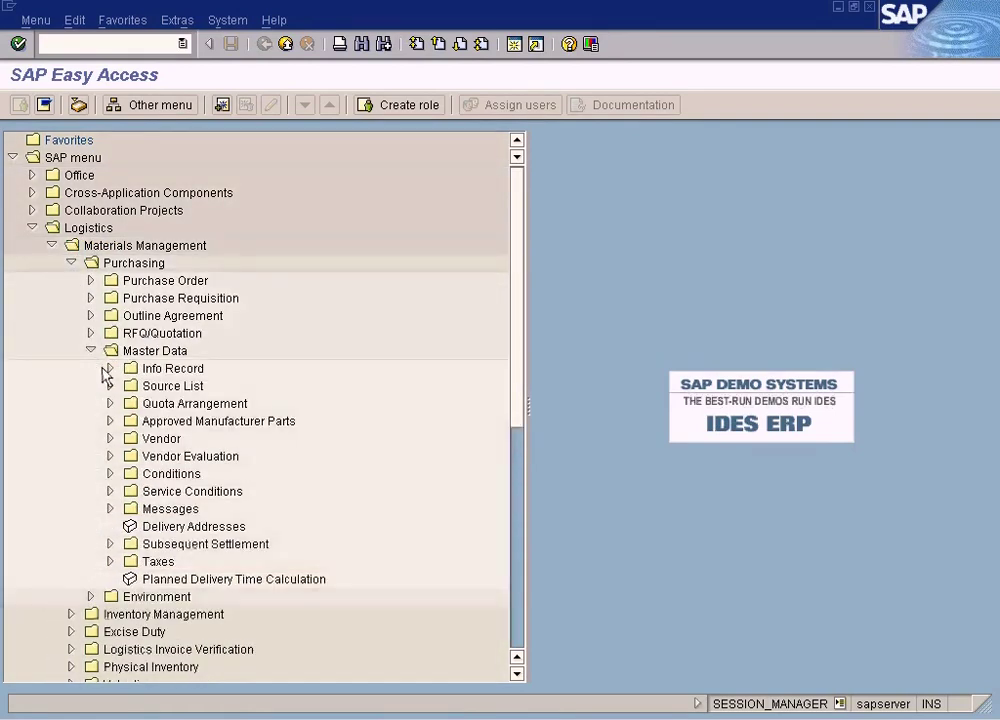
pyautogui.click(110, 368)
pyautogui.doubleClick(181, 388)
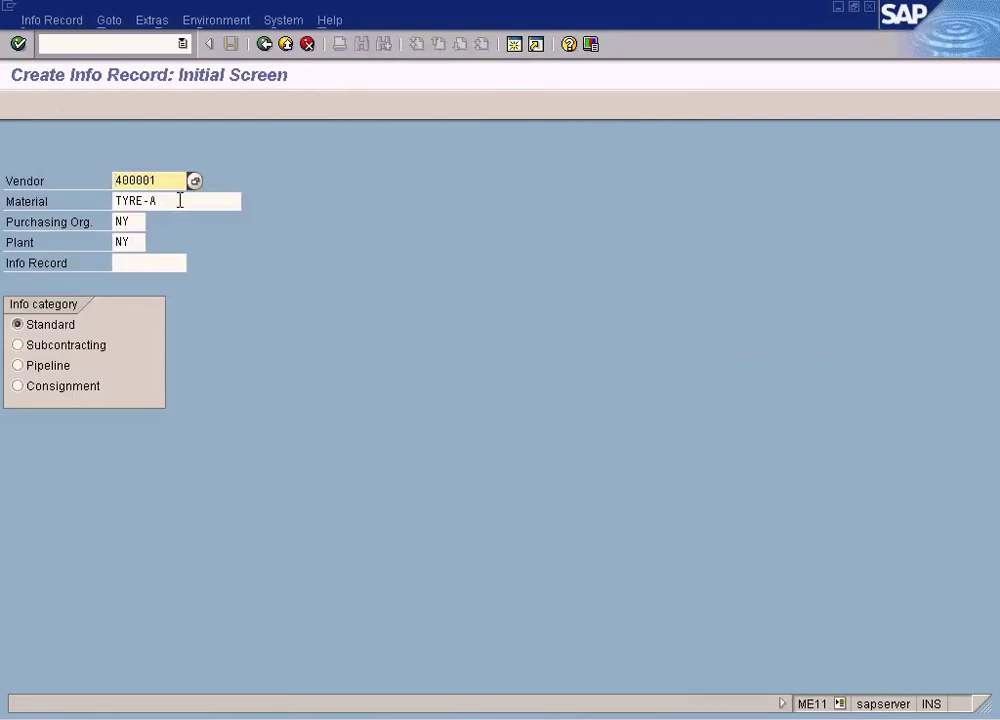
# Try to proceed with the info record for TYRE-A in plant NY and read the detailed help for the message.
pyautogui.press('Return')
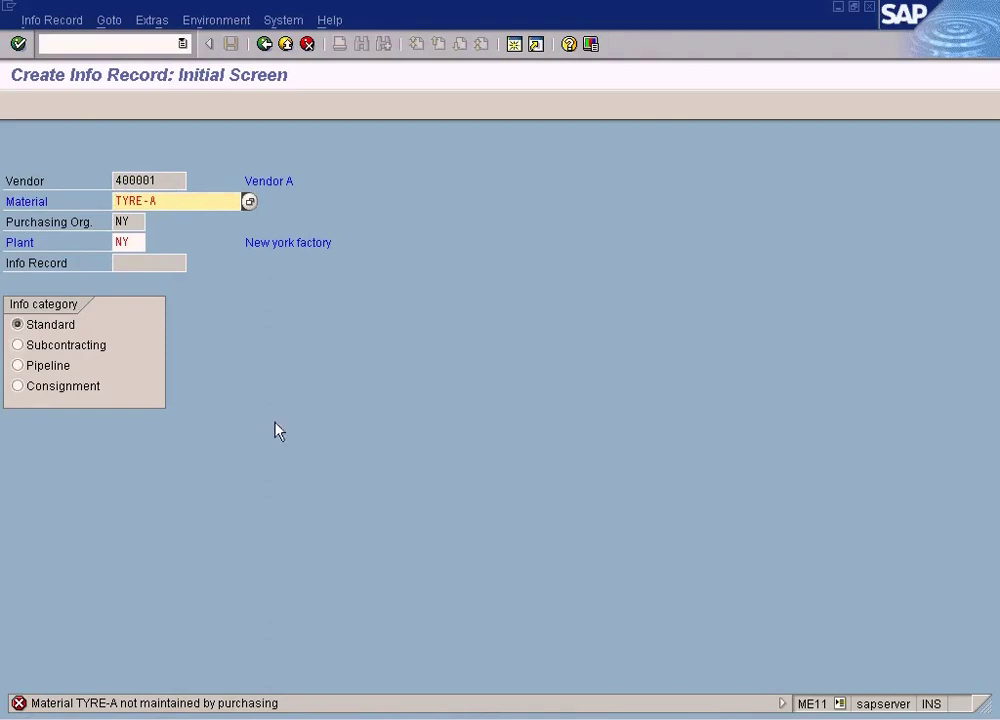
pyautogui.doubleClick(224, 710)
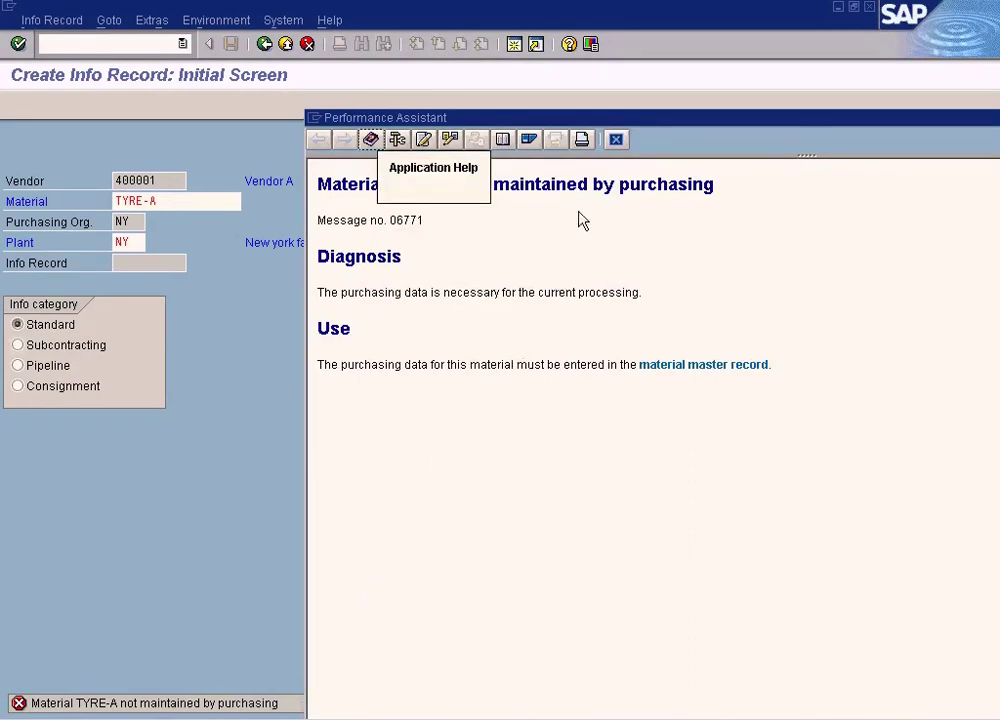
pyautogui.click(616, 140)
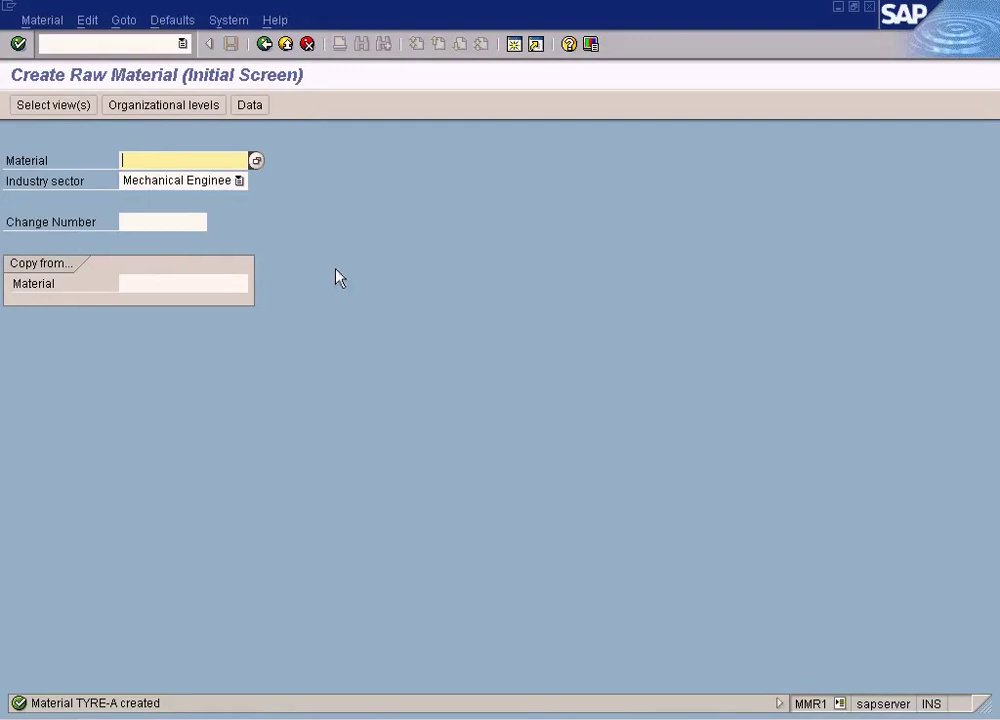
# Enter TYRE-A as the raw material and open its Purchasing view for plant NY.
pyautogui.write('TYRE-A')
pyautogui.click(77, 104)
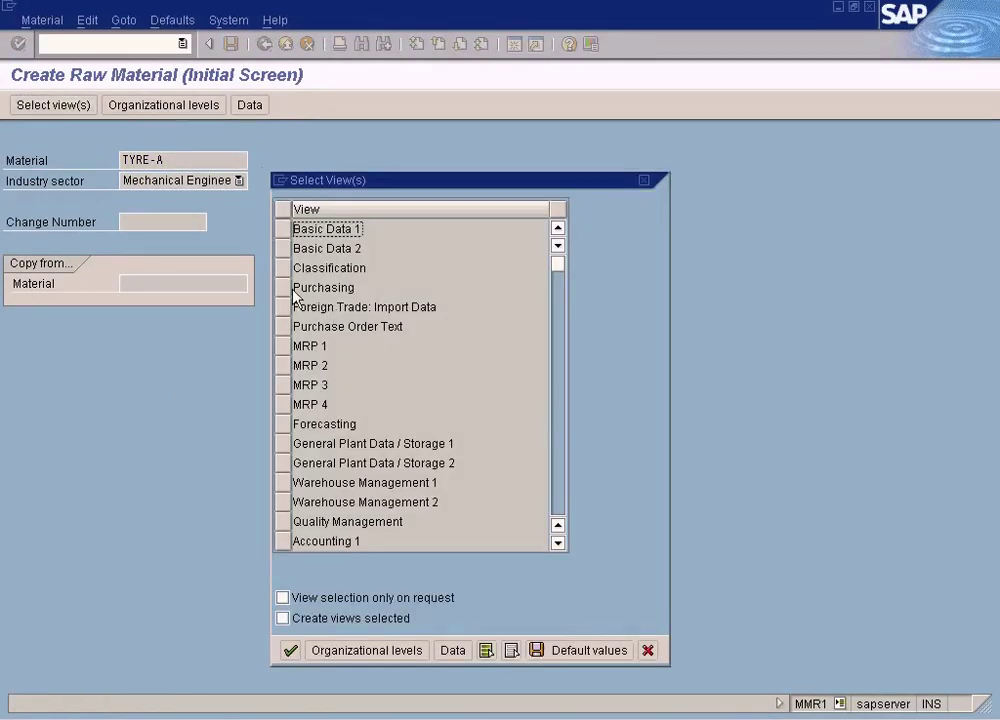
pyautogui.click(295, 288)
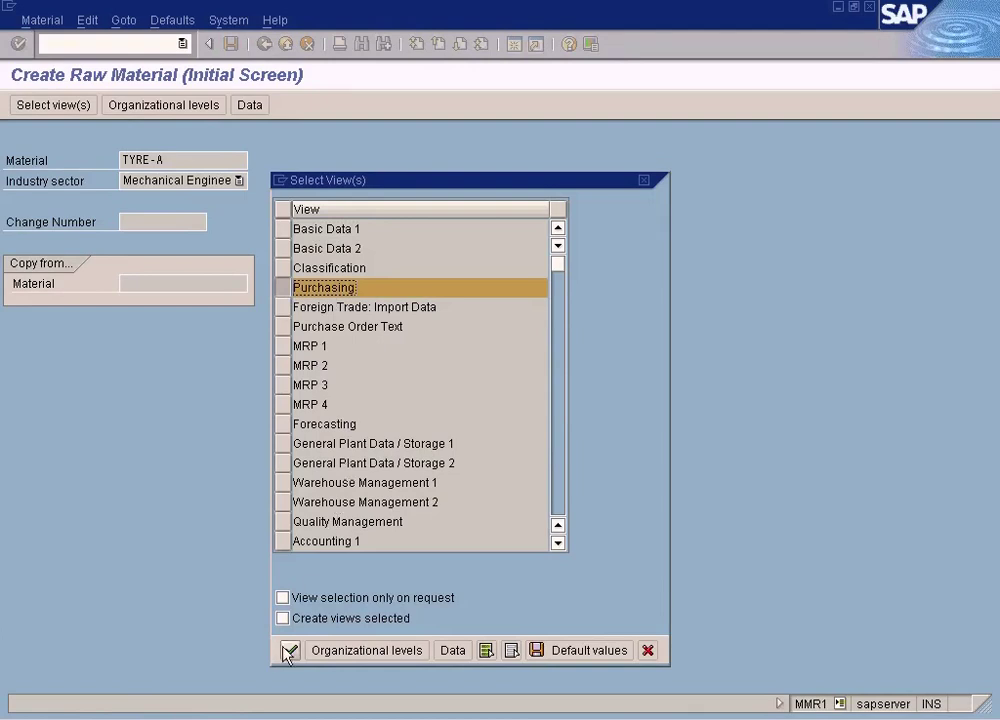
pyautogui.click(288, 652)
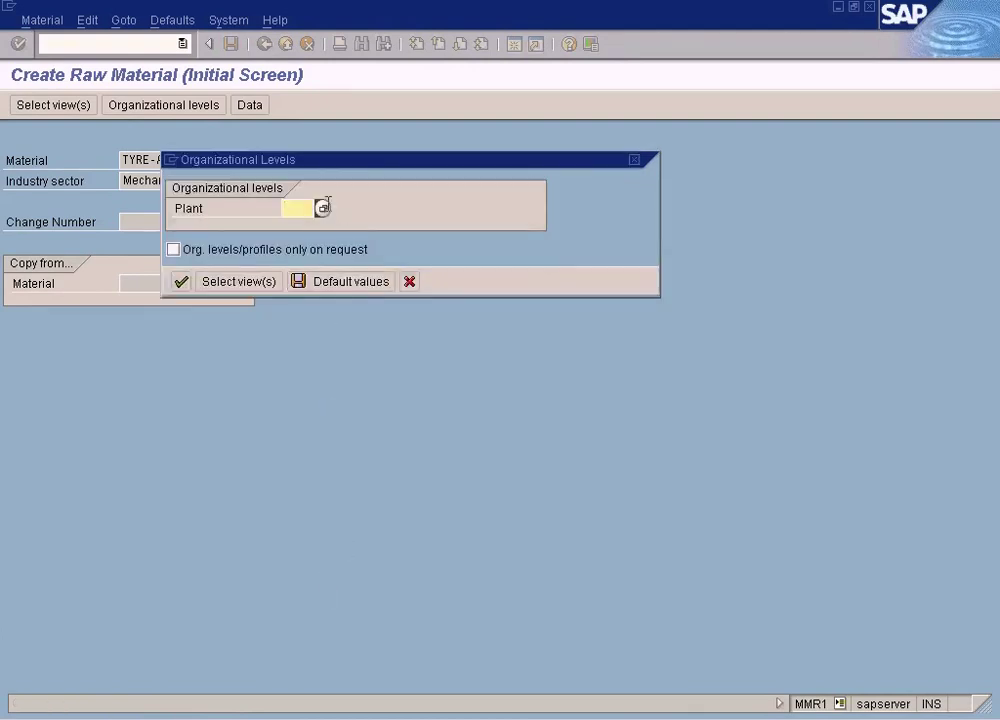
pyautogui.write('NY')
pyautogui.press('Return')
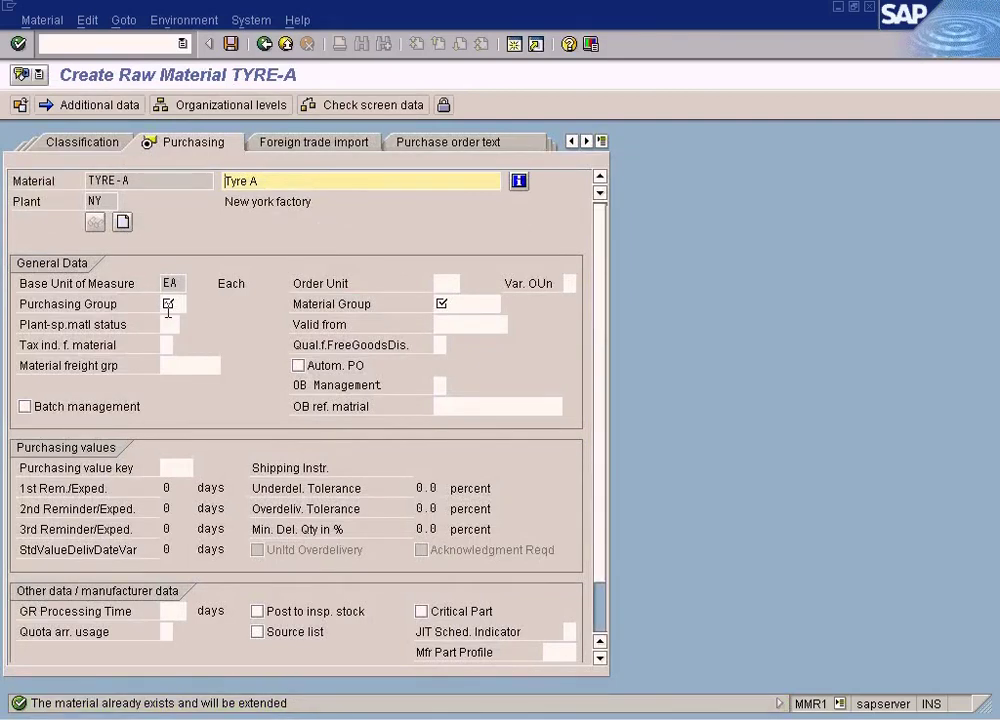
# Look at the list of available purchasing groups for the Purchasing Group field.
pyautogui.click(168, 309)
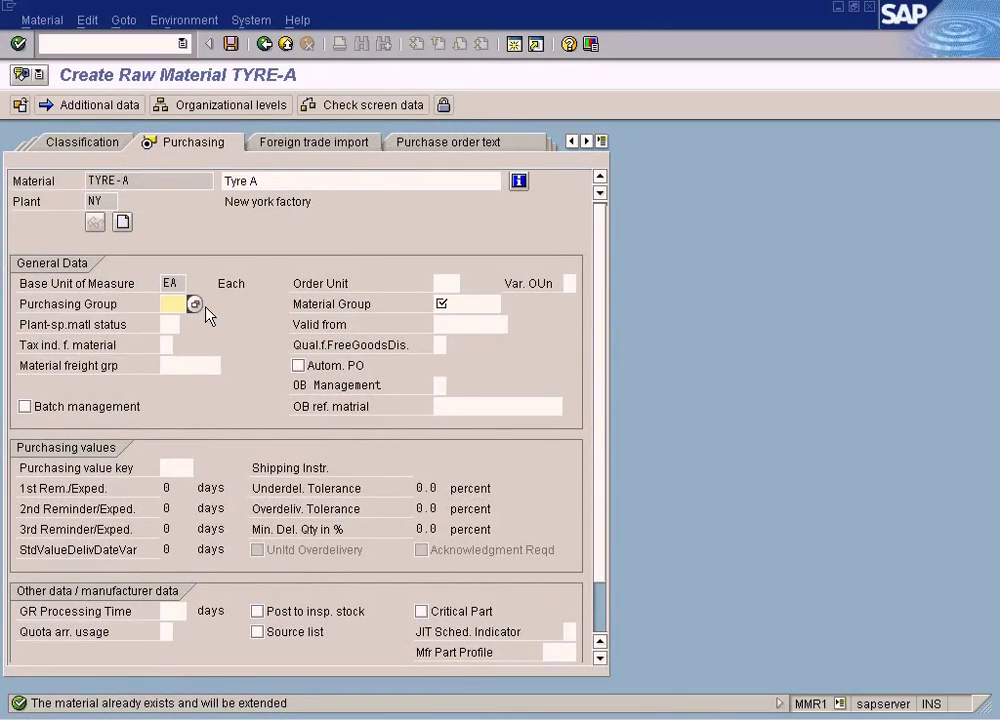
pyautogui.click(196, 305)
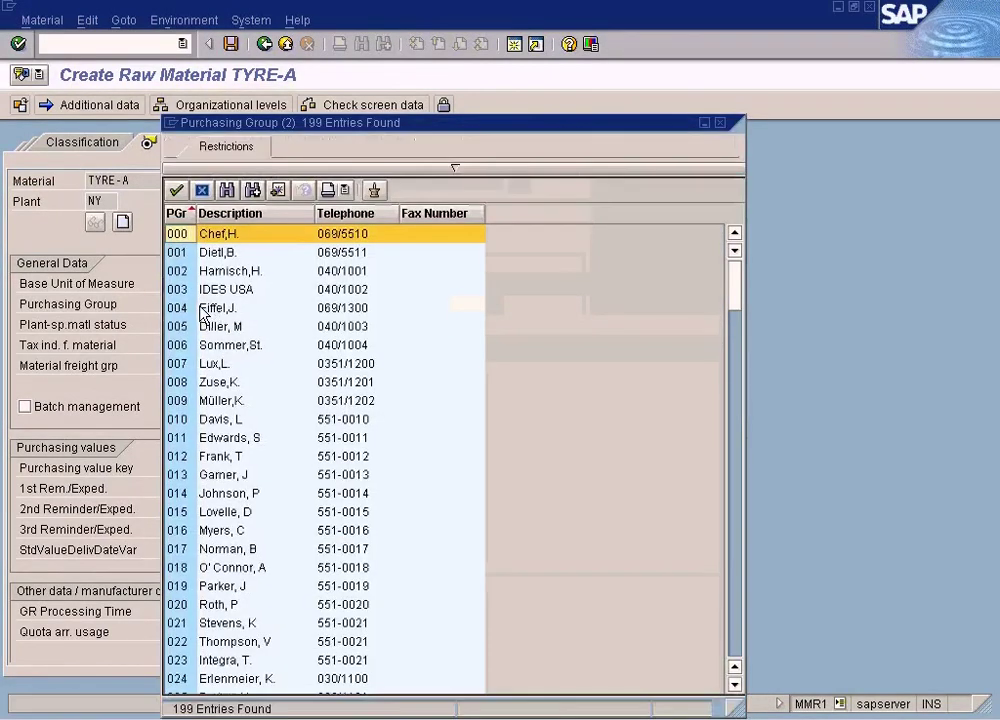
pyautogui.click(719, 123)
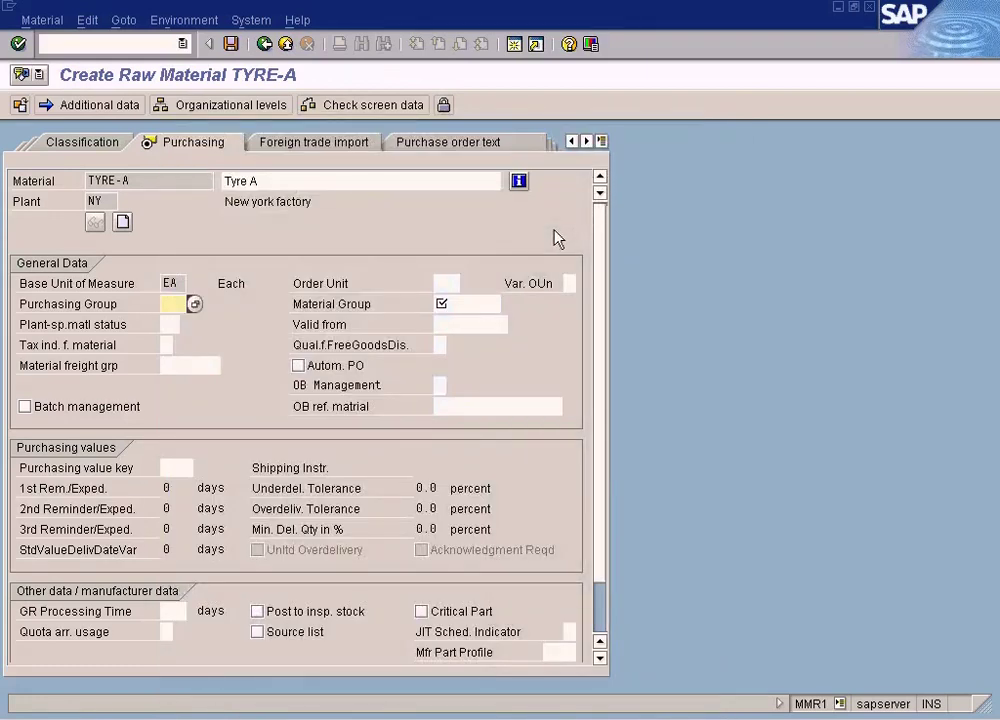
# Try to save the material without a purchasing group and read the help on that field.
pyautogui.click(230, 44)
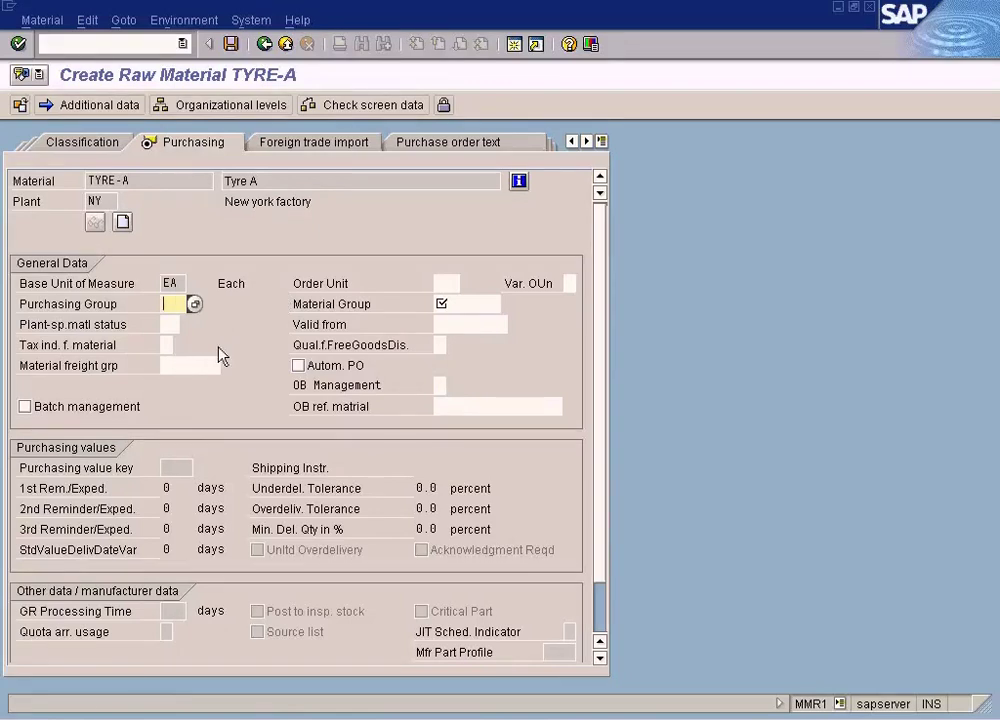
pyautogui.press('F1')
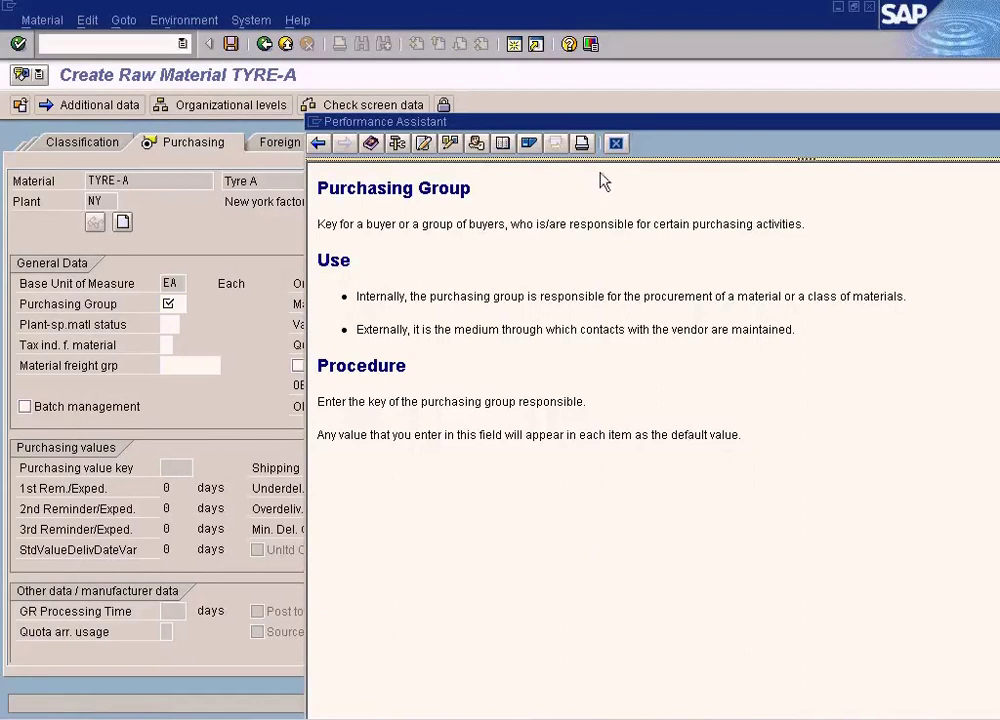
pyautogui.click(616, 143)
# From the Purchasing Group field's help, go to the customizing activity Create Purchasing Groups in the implementation guide.
pyautogui.click(177, 307)
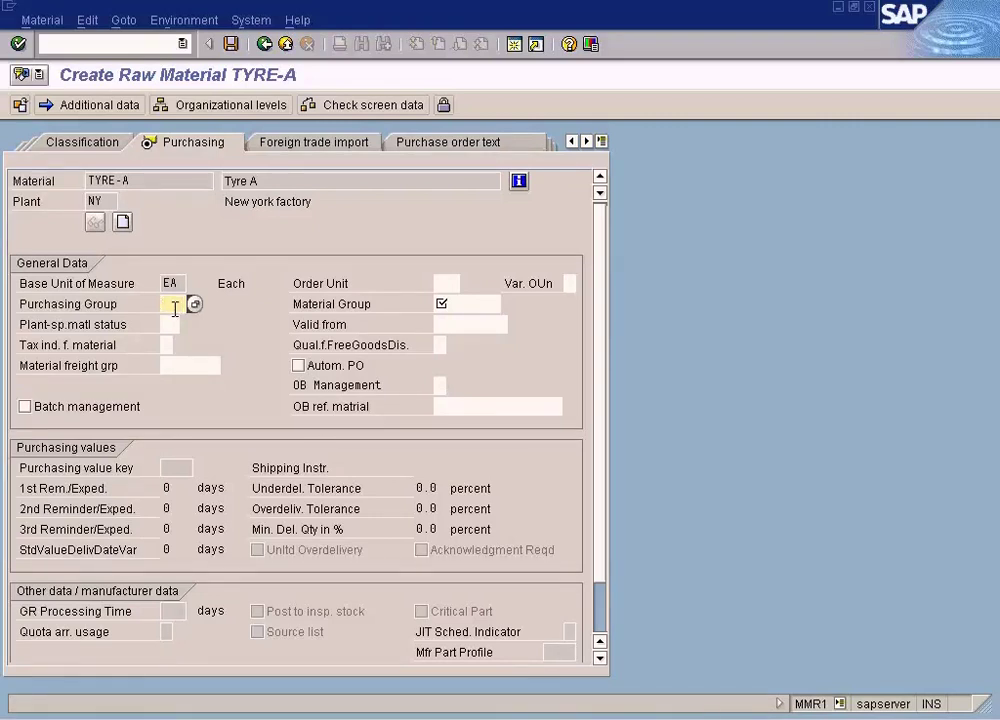
pyautogui.press('F1')
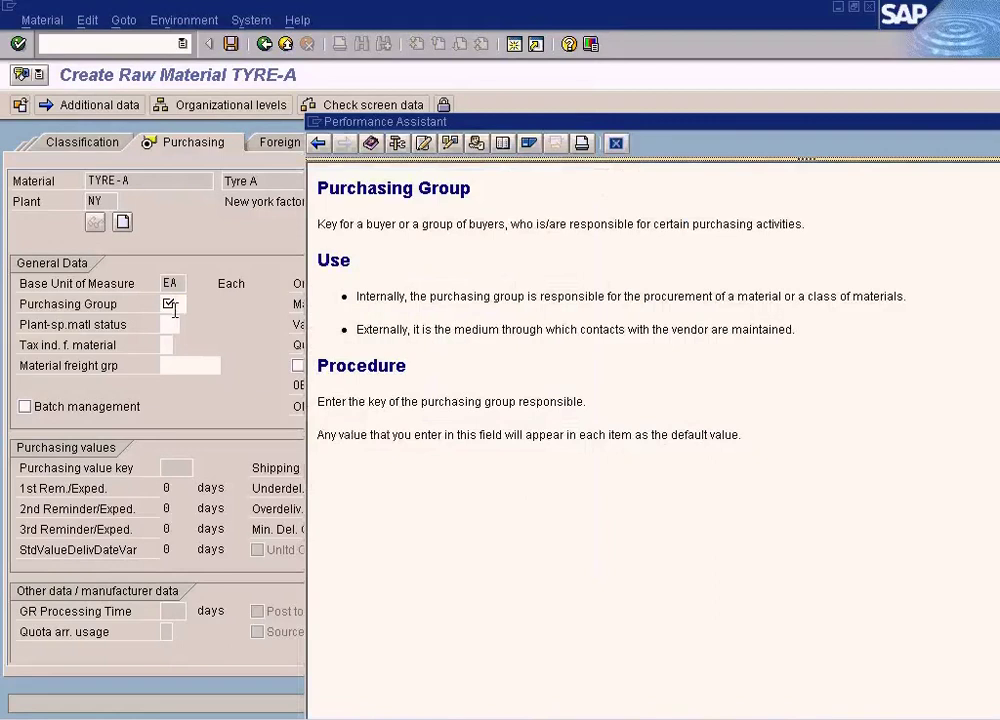
pyautogui.click(473, 141)
pyautogui.click(186, 224)
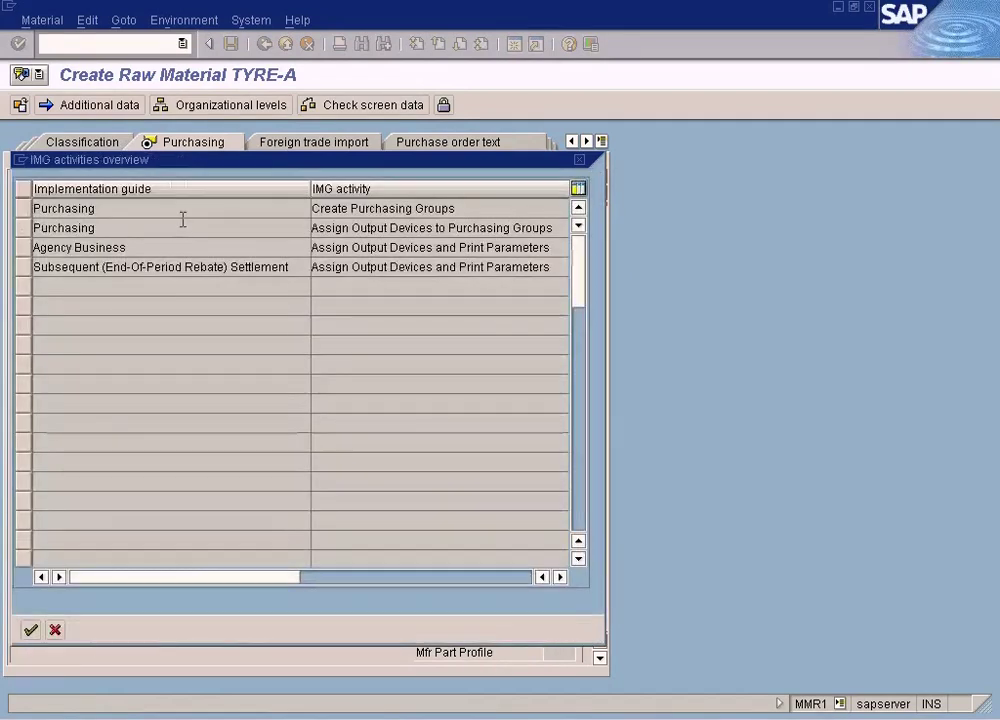
pyautogui.doubleClick(419, 208)
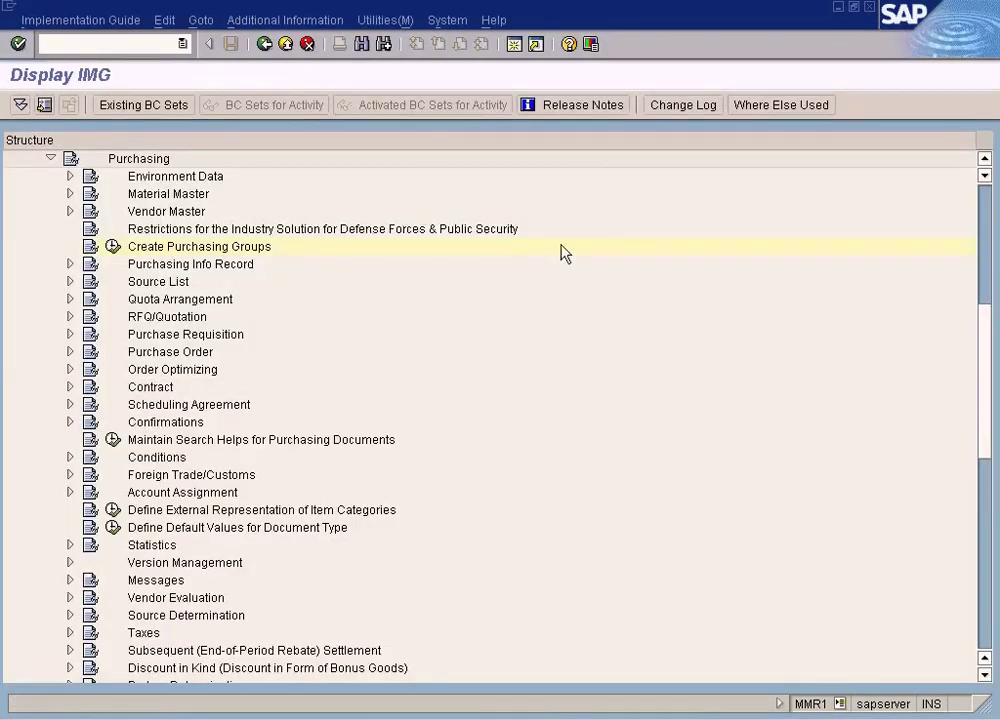
# Execute the Create Purchasing Groups activity under Materials Management, Purchasing, and widen the purchasing group key column in the overview.
pyautogui.click(985, 158)
pyautogui.click(985, 158)
pyautogui.scroll(4, 985, 163)
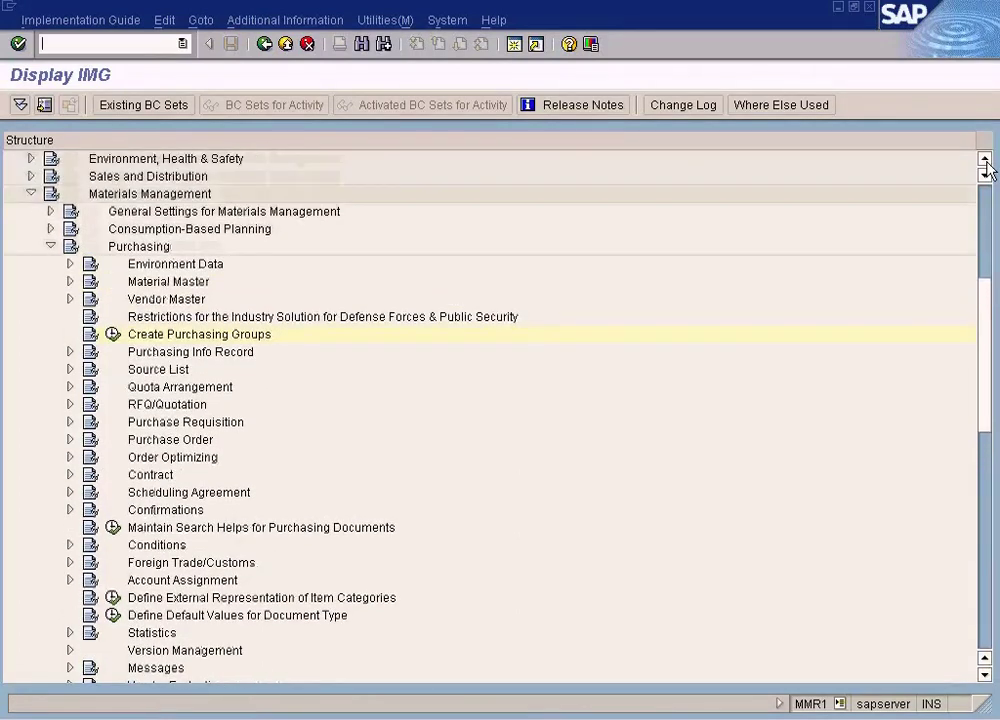
pyautogui.click(985, 158)
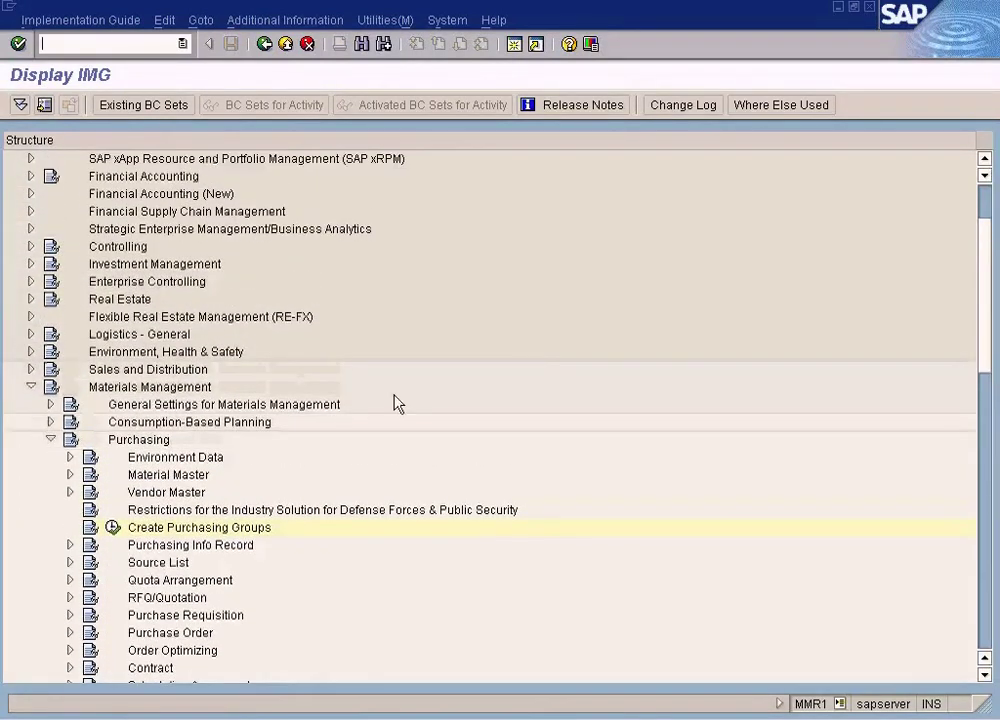
pyautogui.click(168, 390)
pyautogui.click(185, 528)
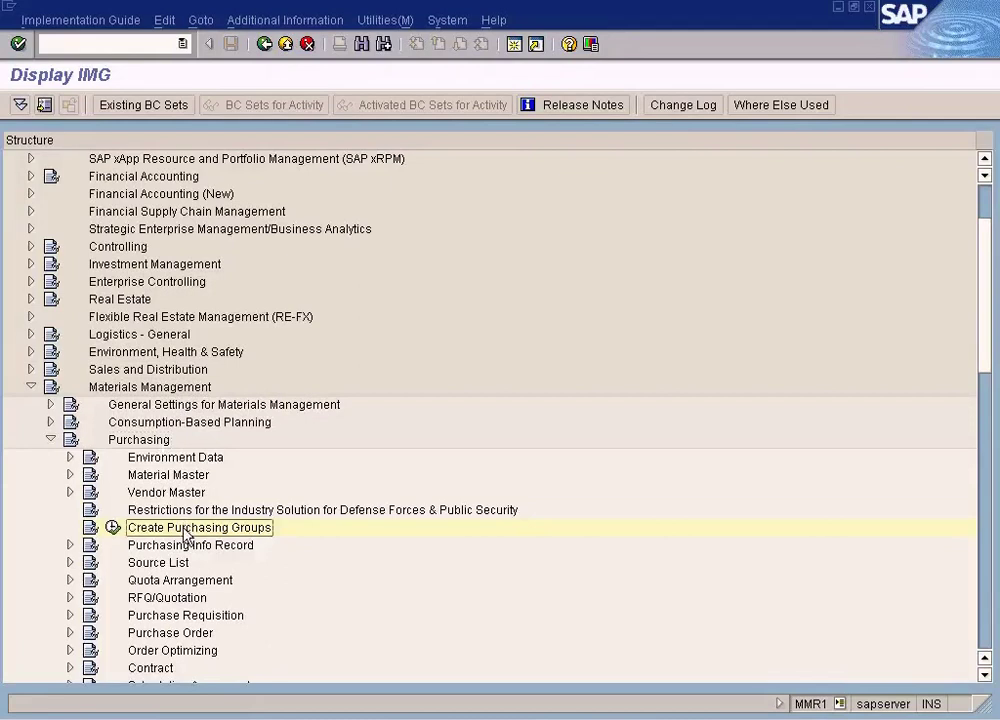
pyautogui.click(110, 528)
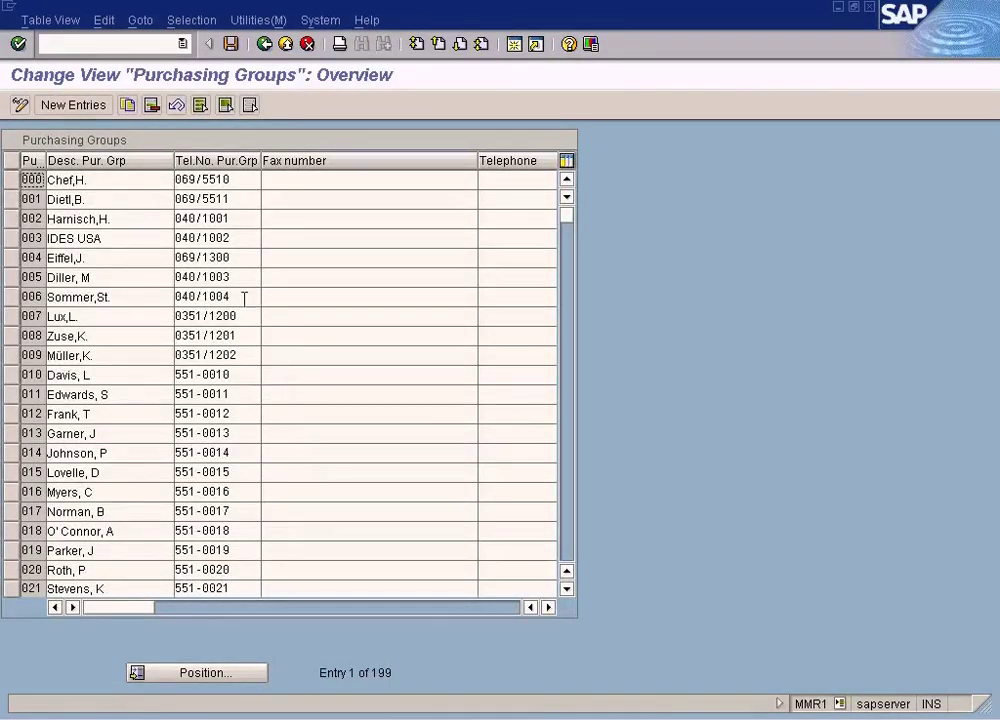
pyautogui.moveTo(38, 159); pyautogui.dragTo(101, 160)
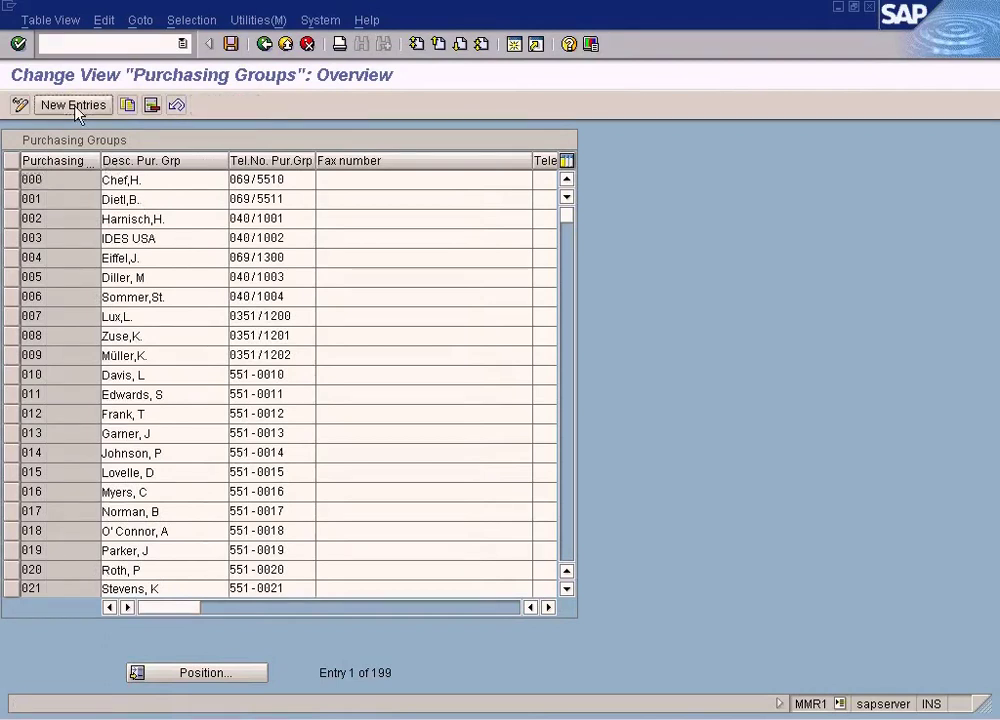
# Start new entries and add purchasing group NY with the description "NY Purchasing Grou".
pyautogui.click(73, 104)
pyautogui.write('N')
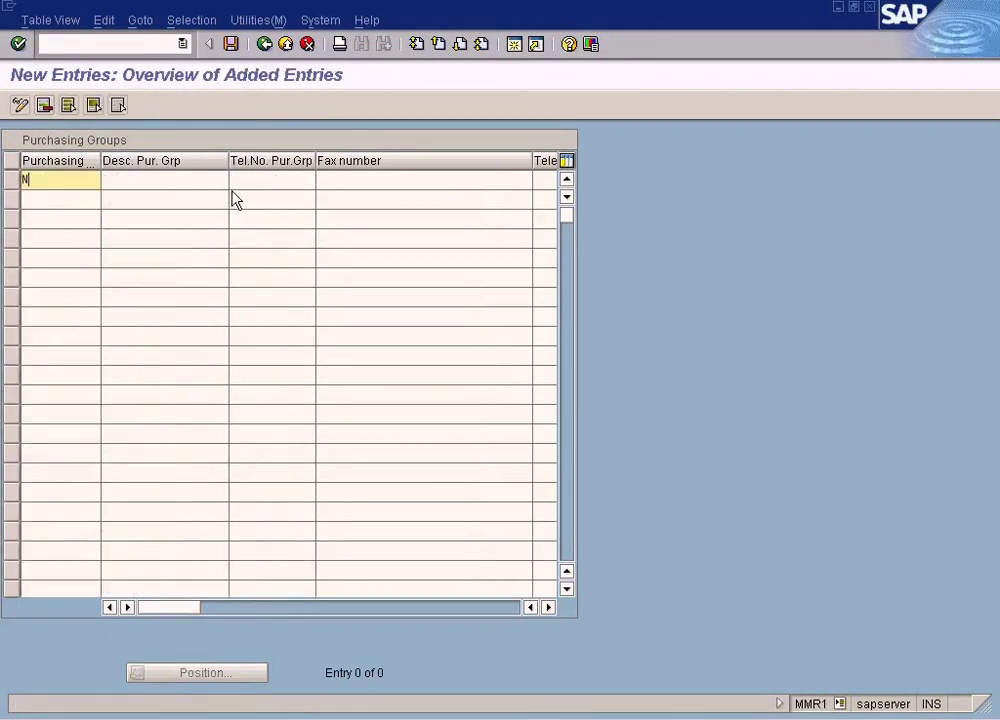
pyautogui.press('Tab')
pyautogui.write('Ny')
pyautogui.press('BackSpace')
pyautogui.press('BackSpace')
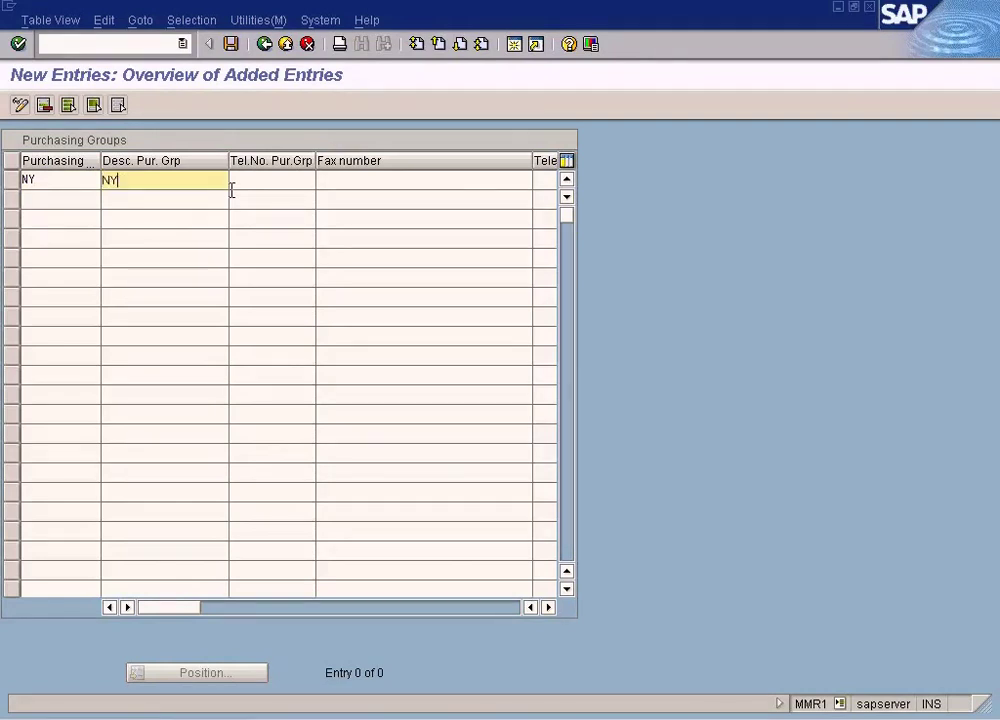
pyautogui.press('BackSpace')
pyautogui.write('pla')
pyautogui.press('BackSpace')
pyautogui.press('BackSpace')
pyautogui.press('BackSpace')
pyautogui.write('rchasing g')
pyautogui.press('BackSpace')
pyautogui.write('Grou')
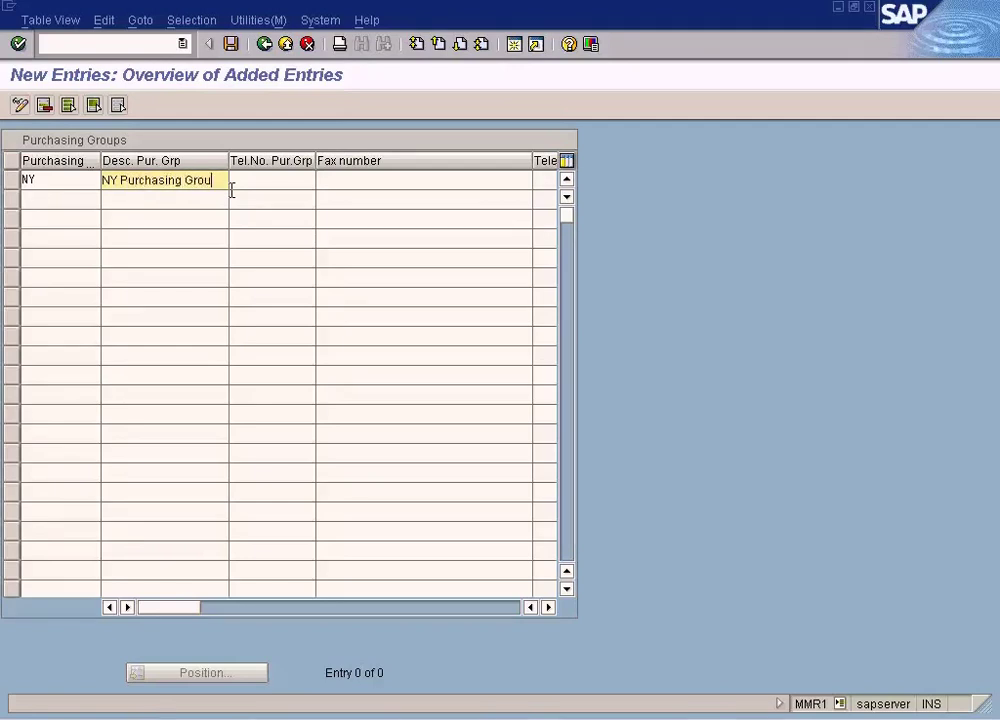
# Fill in the telephone number for purchasing group NY and save the entry.
pyautogui.press('Tab')
pyautogui.write('12121212')
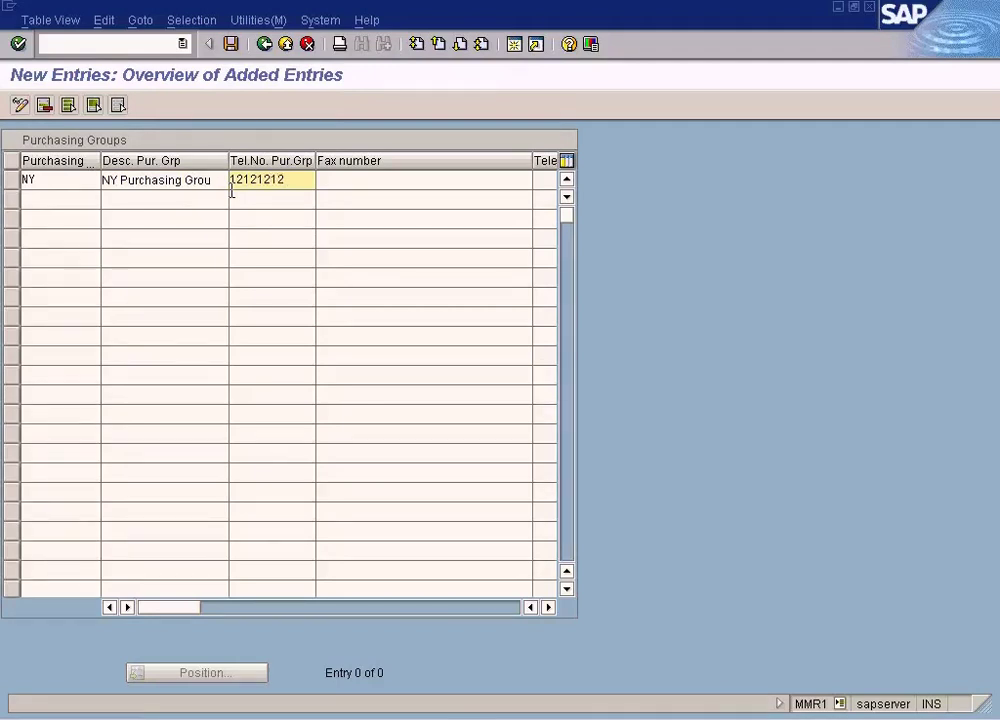
pyautogui.click(178, 184)
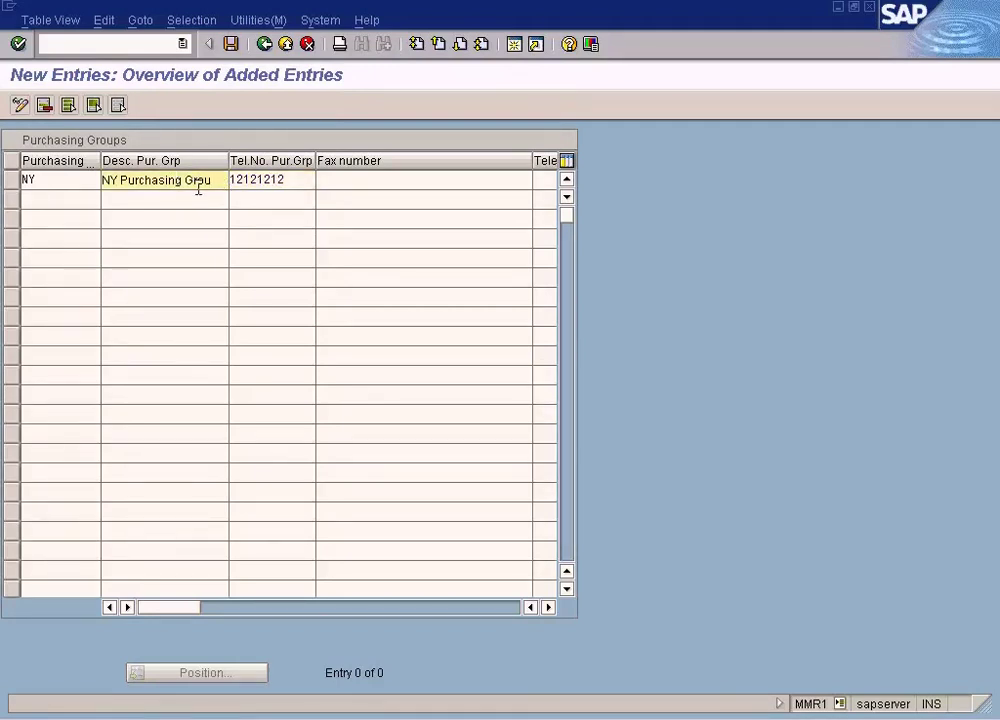
pyautogui.click(78, 180)
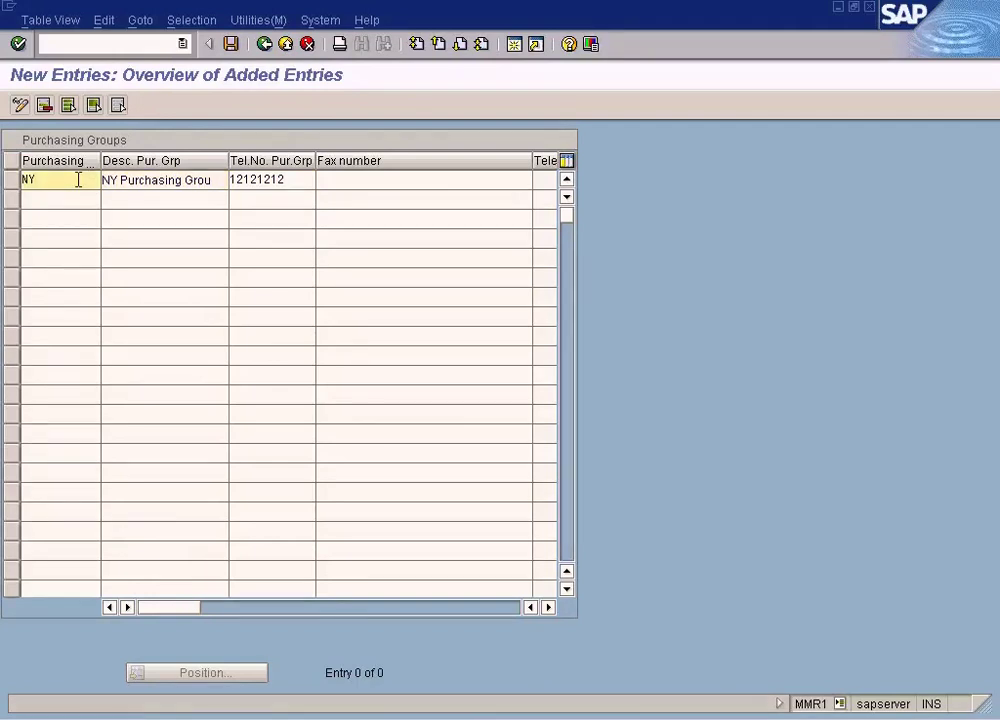
pyautogui.click(230, 48)
# Add purchasing group HO with the description "HO Purchasing Grou" and fill in its telephone number.
pyautogui.write('HO')
pyautogui.press('Tab')
pyautogui.write('H')
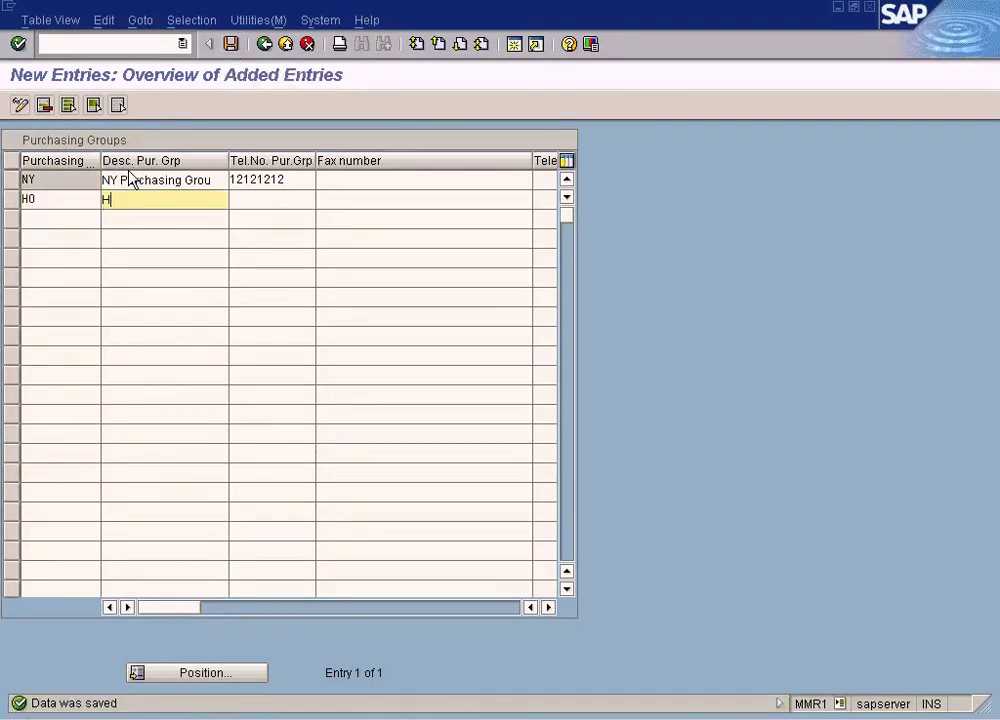
pyautogui.write('O Purchasig ng Grou')
pyautogui.press('Tab')
pyautogui.write('342342')
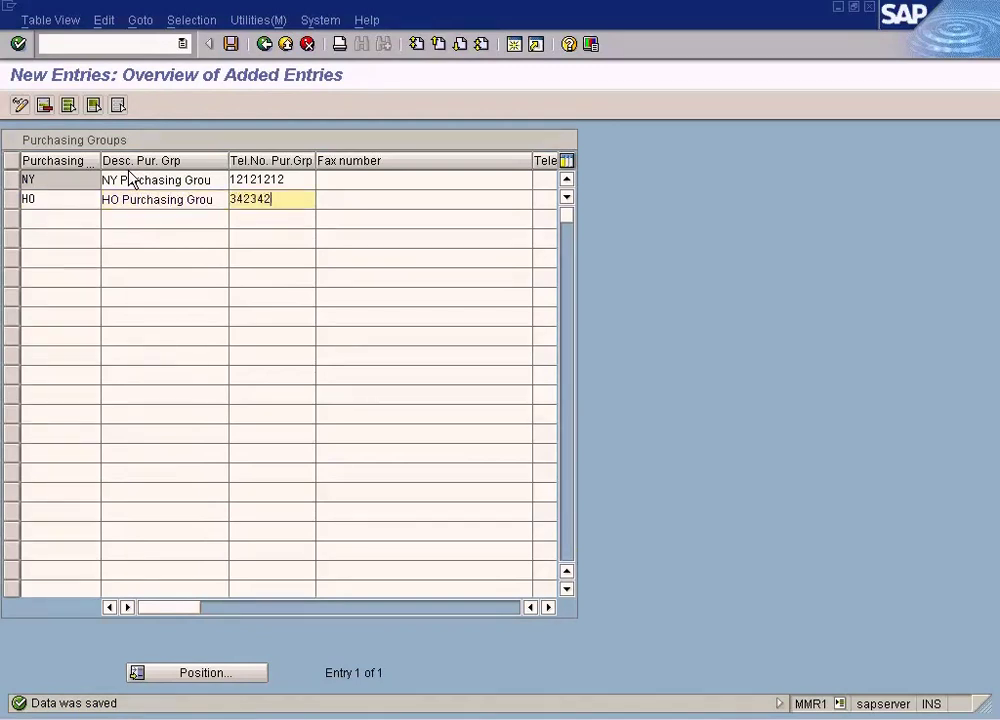
# Add purchasing group SF with the description "SF Purchasing Grou", fill in its telephone number and save the new entries.
pyautogui.click(75, 220)
pyautogui.write('SF')
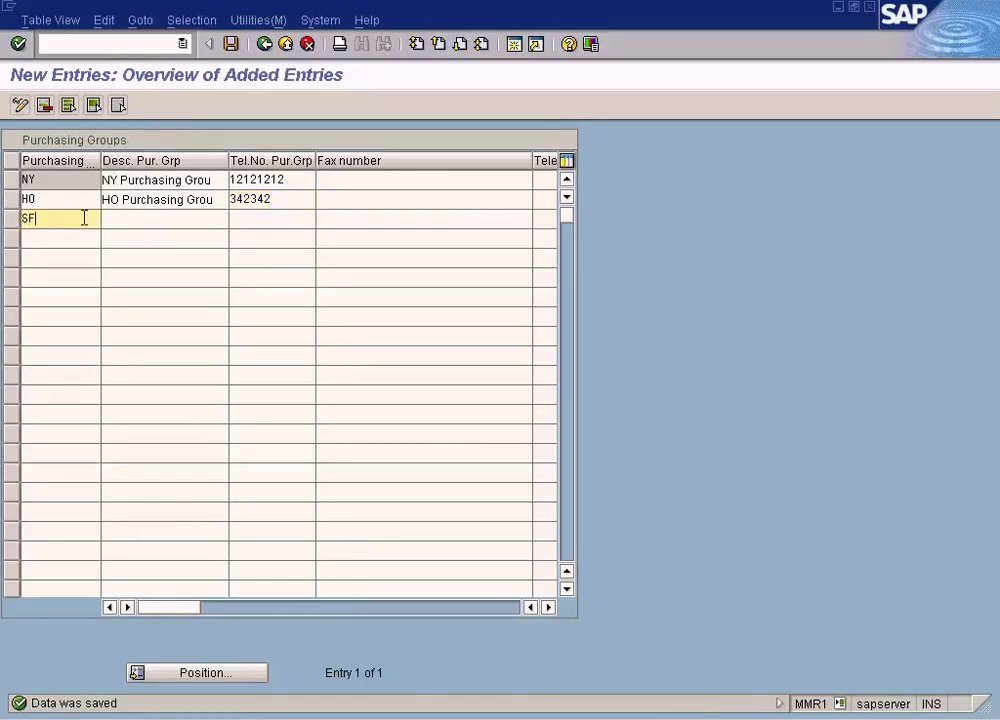
pyautogui.press('Tab')
pyautogui.write('SF')
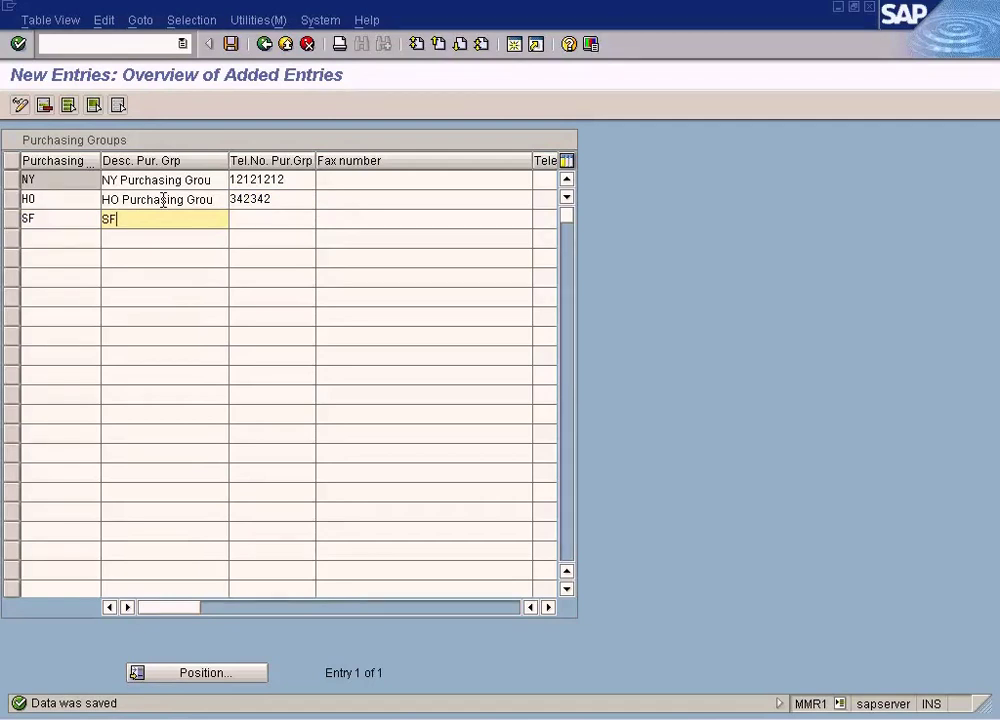
pyautogui.write('Purchasing grou')
pyautogui.press('BackSpace')
pyautogui.press('BackSpace')
pyautogui.press('BackSpace')
pyautogui.press('BackSpace')
pyautogui.write('Grou')
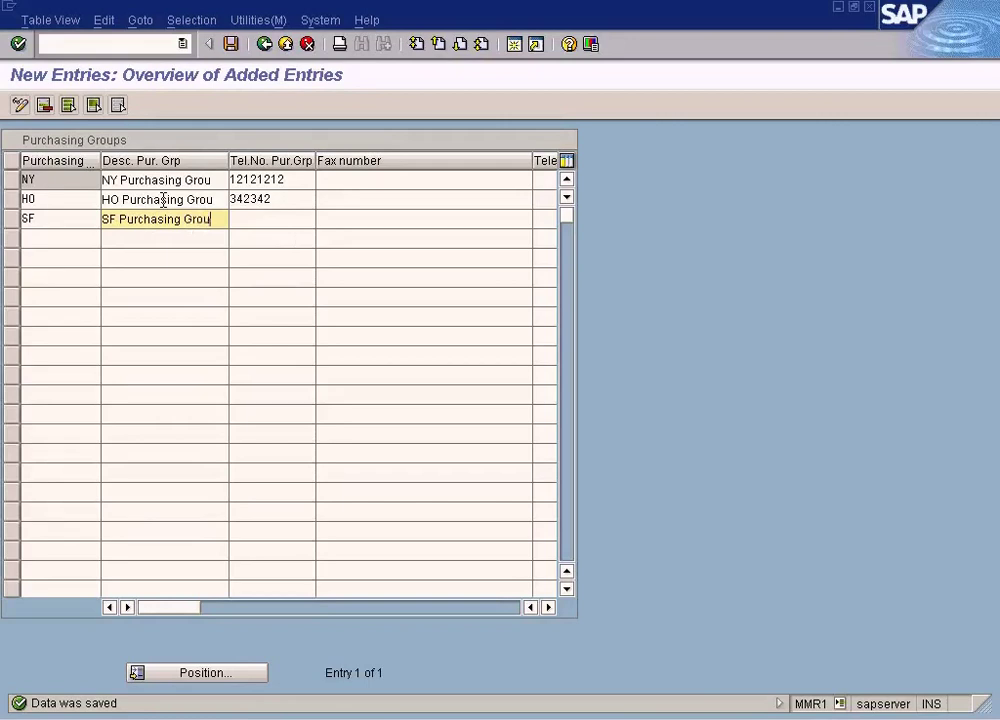
pyautogui.press('Tab')
pyautogui.write('324234')
pyautogui.click(231, 44)
# Return from customizing to the Purchasing view of TYRE-A and set the Purchasing Group to NY.
pyautogui.click(264, 44)
pyautogui.click(264, 44)
pyautogui.click(264, 44)
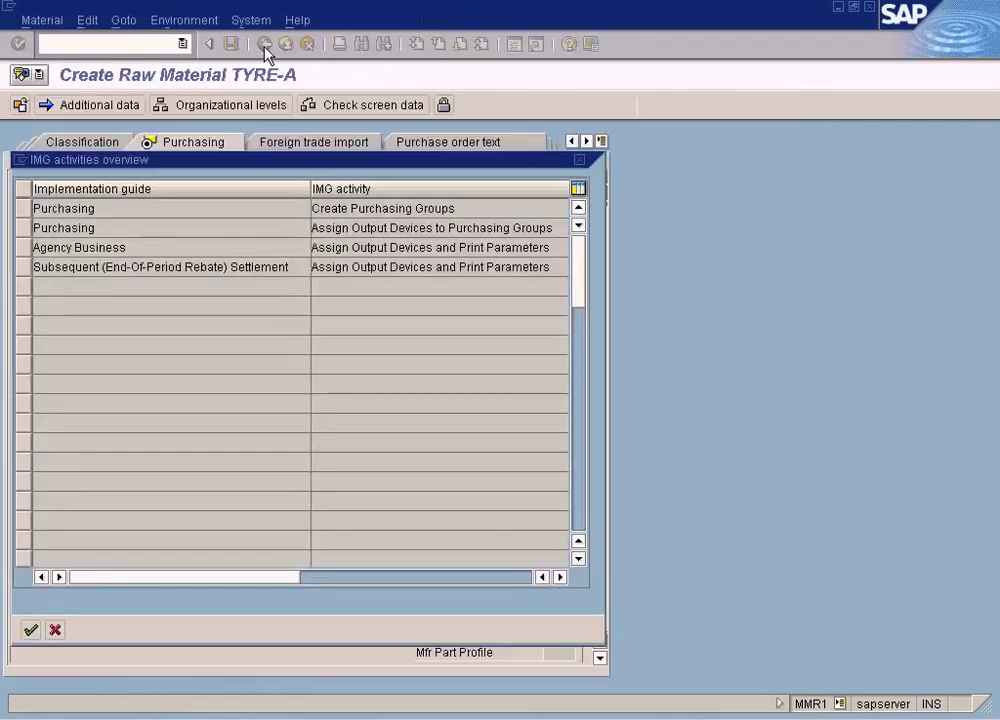
pyautogui.click(55, 630)
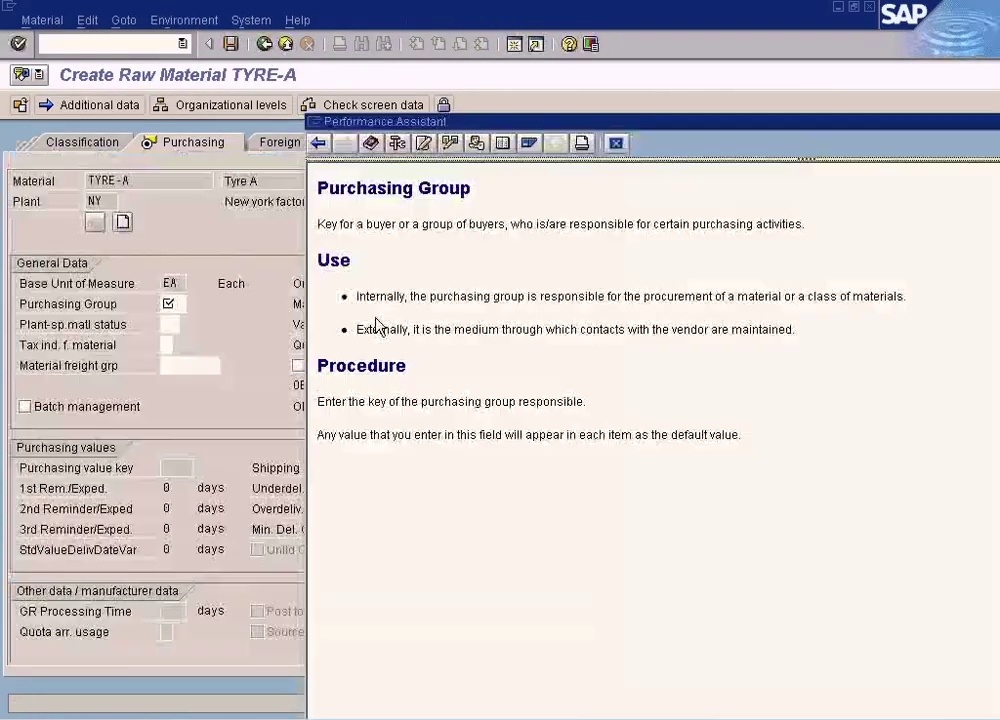
pyautogui.press('Escape')
pyautogui.click(172, 307)
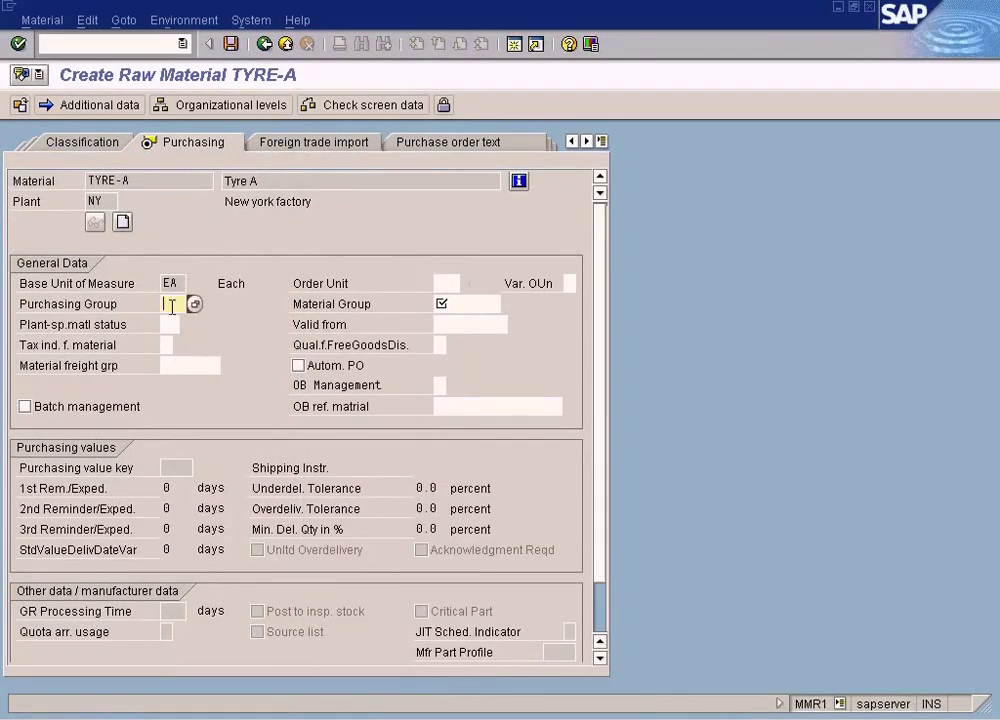
pyautogui.write('NY')
pyautogui.press('Tab')
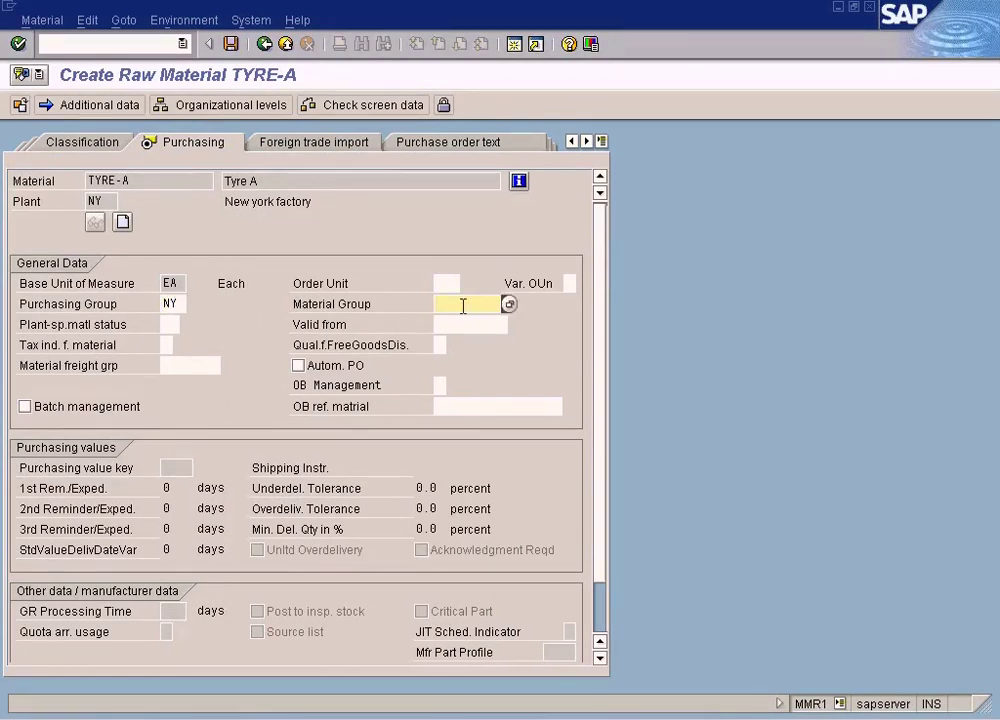
# Read the help on the Material Group field, arranging its window so the text is fully readable, and close it.
pyautogui.press('F1')
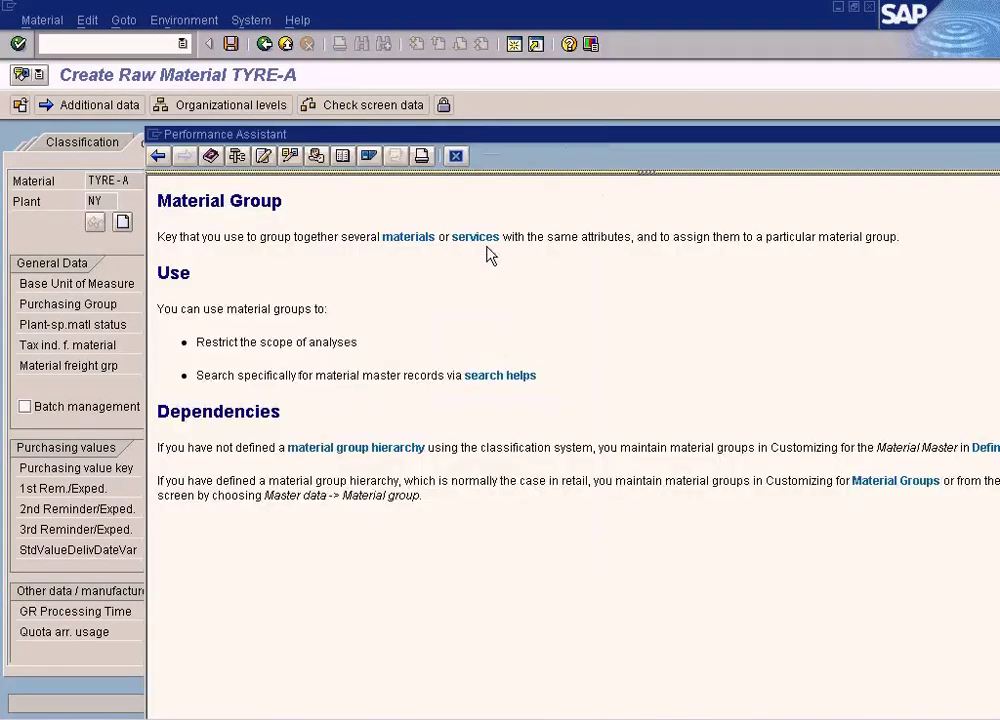
pyautogui.moveTo(541, 165); pyautogui.dragTo(681, 138)
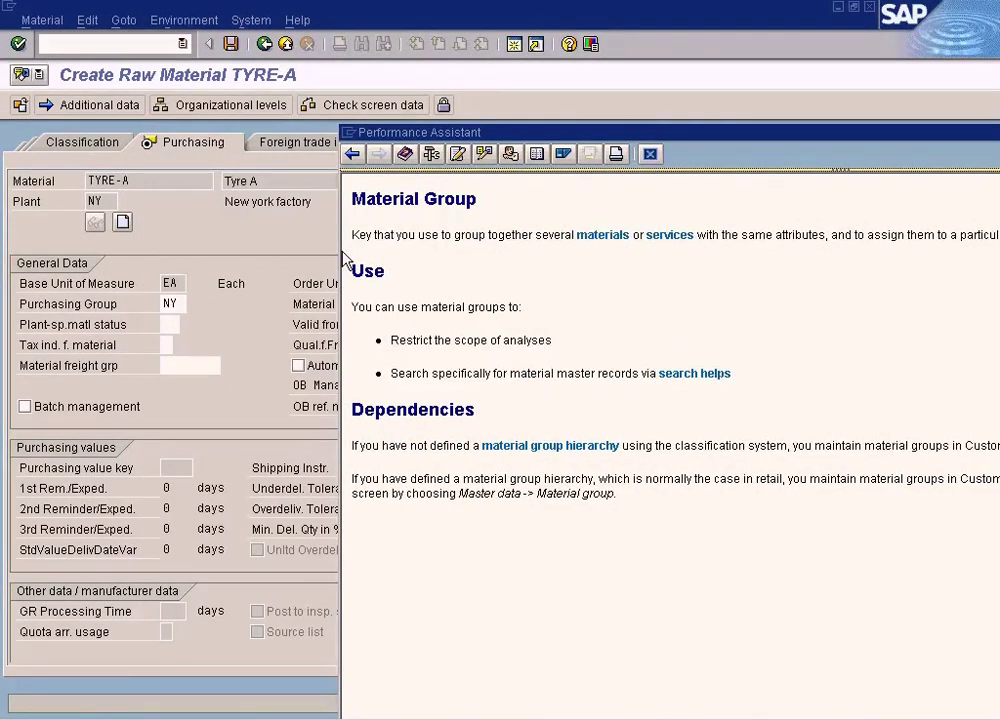
pyautogui.moveTo(344, 258); pyautogui.dragTo(480, 252)
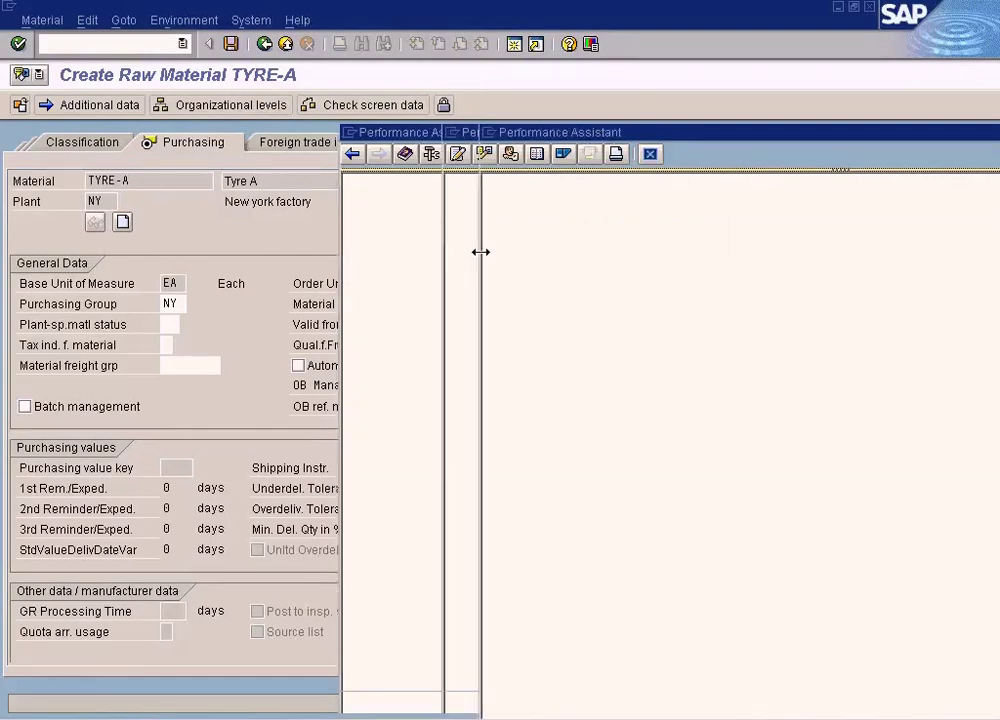
pyautogui.moveTo(537, 131); pyautogui.dragTo(244, 173)
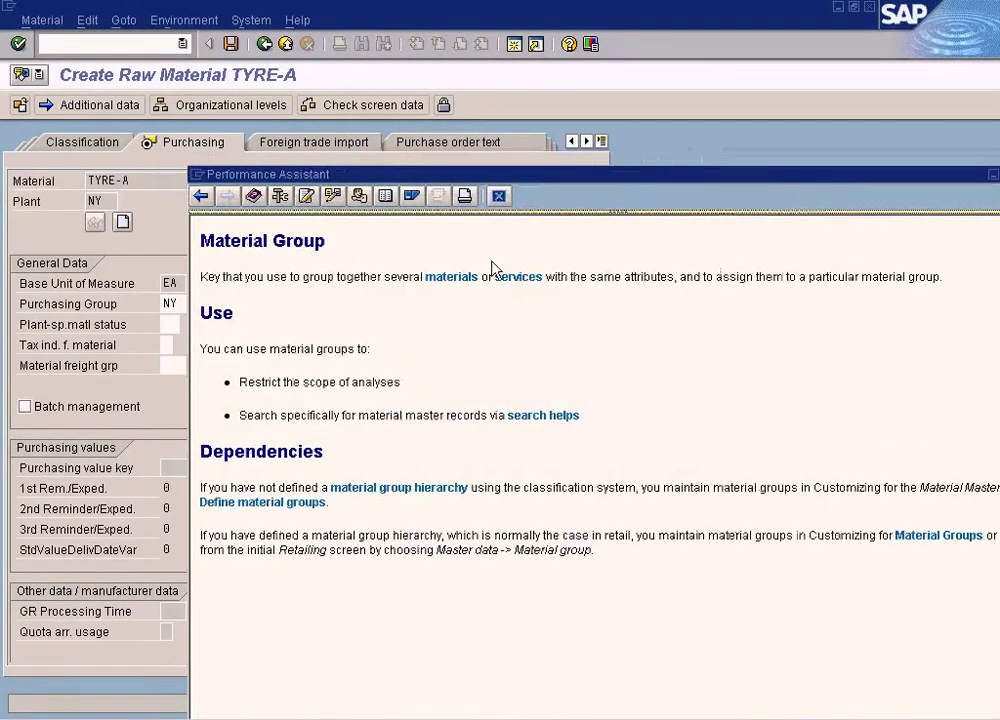
pyautogui.moveTo(567, 171); pyautogui.dragTo(472, 142)
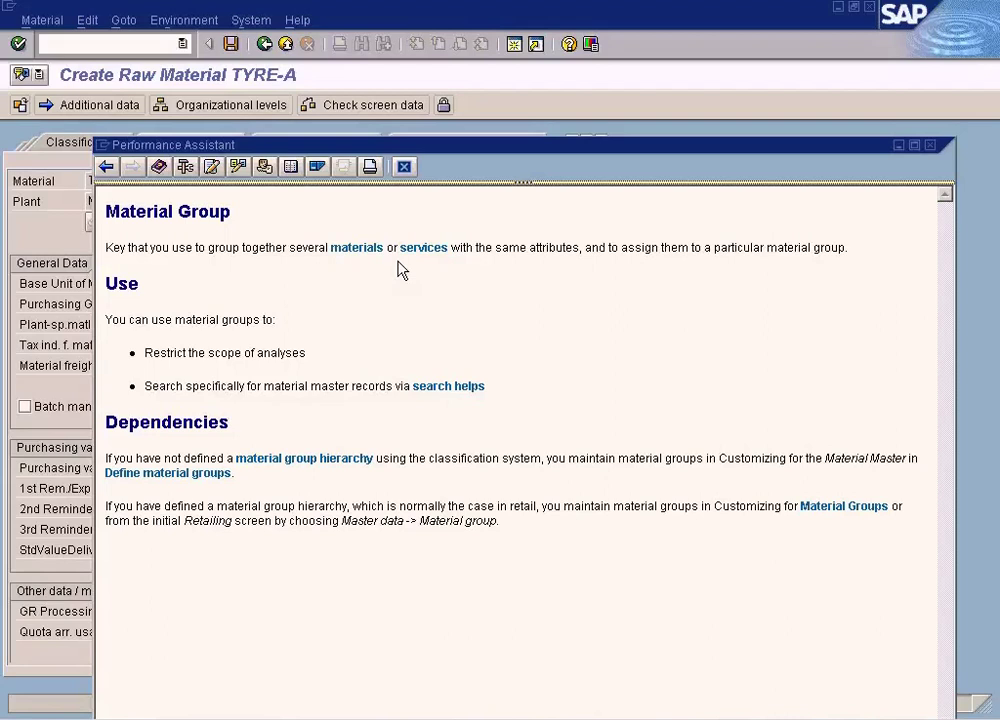
pyautogui.click(404, 168)
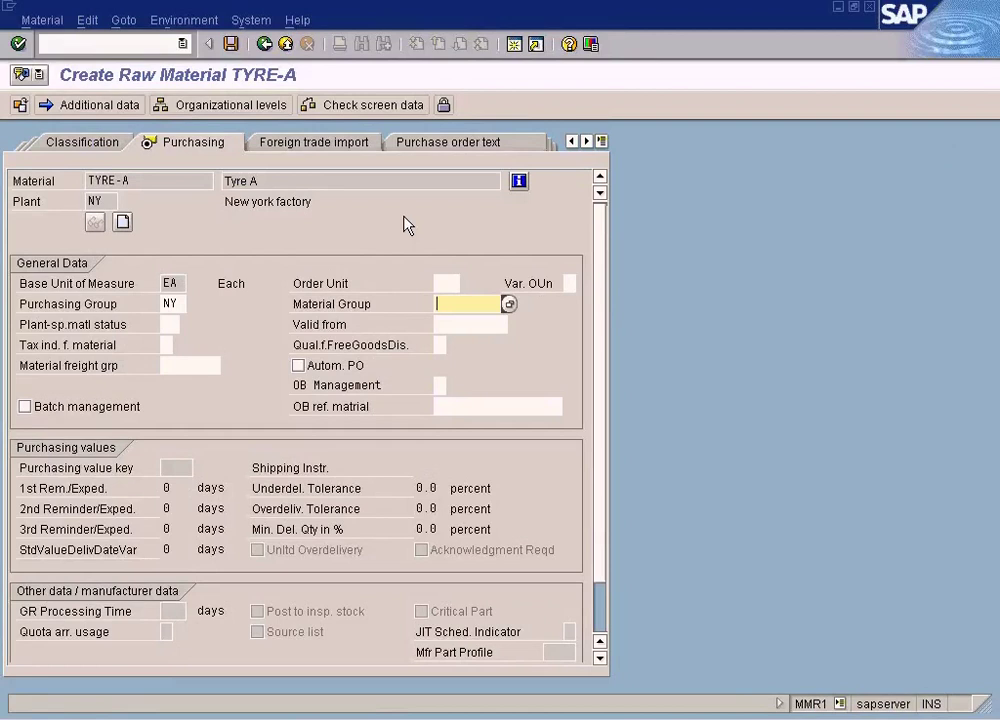
pyautogui.write('TYRE')
pyautogui.press('BackSpace')
pyautogui.press('BackSpace')
pyautogui.press('BackSpace')
pyautogui.press('BackSpace')
# From the Material Group field's help, go to customizing without specifying a project and execute Define Material Groups under Settings for Key Fields.
pyautogui.press('F1')
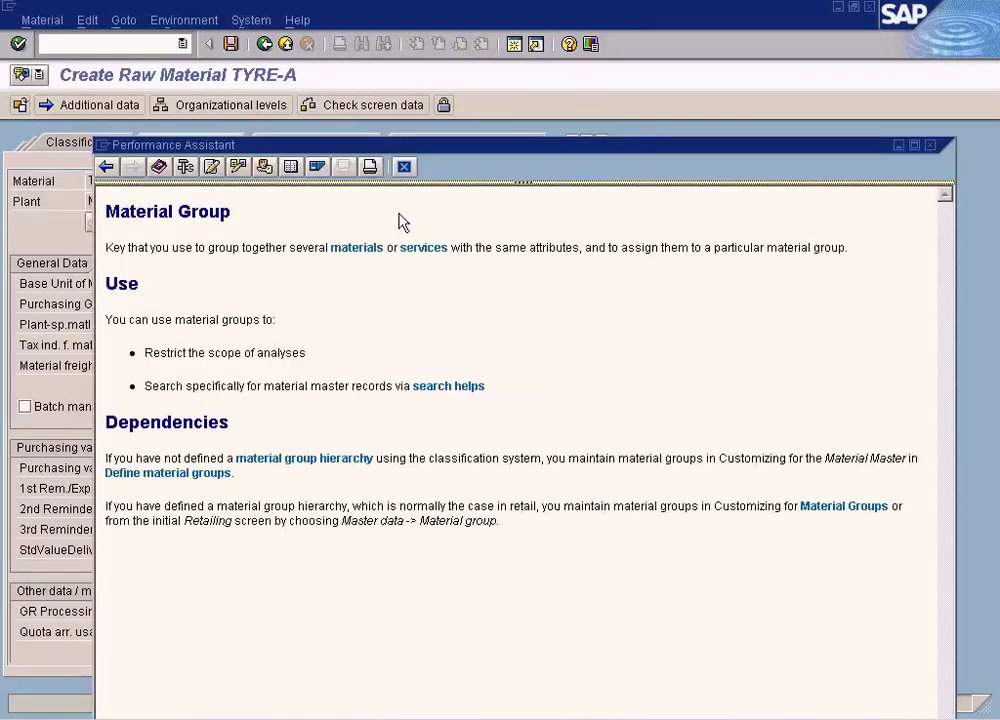
pyautogui.click(265, 168)
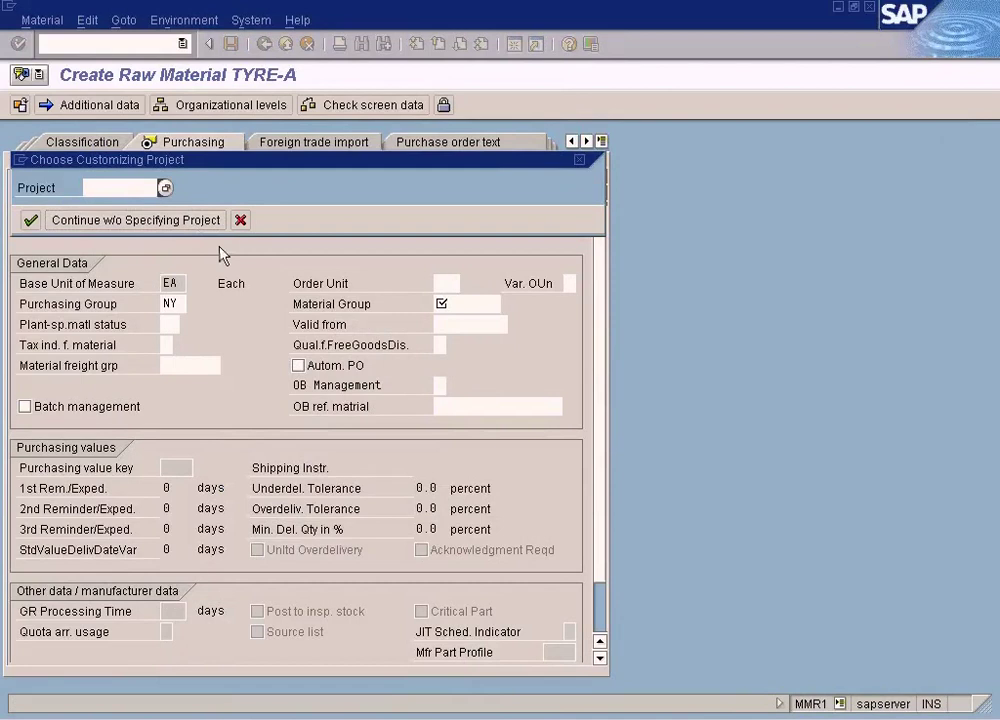
pyautogui.press('Return')
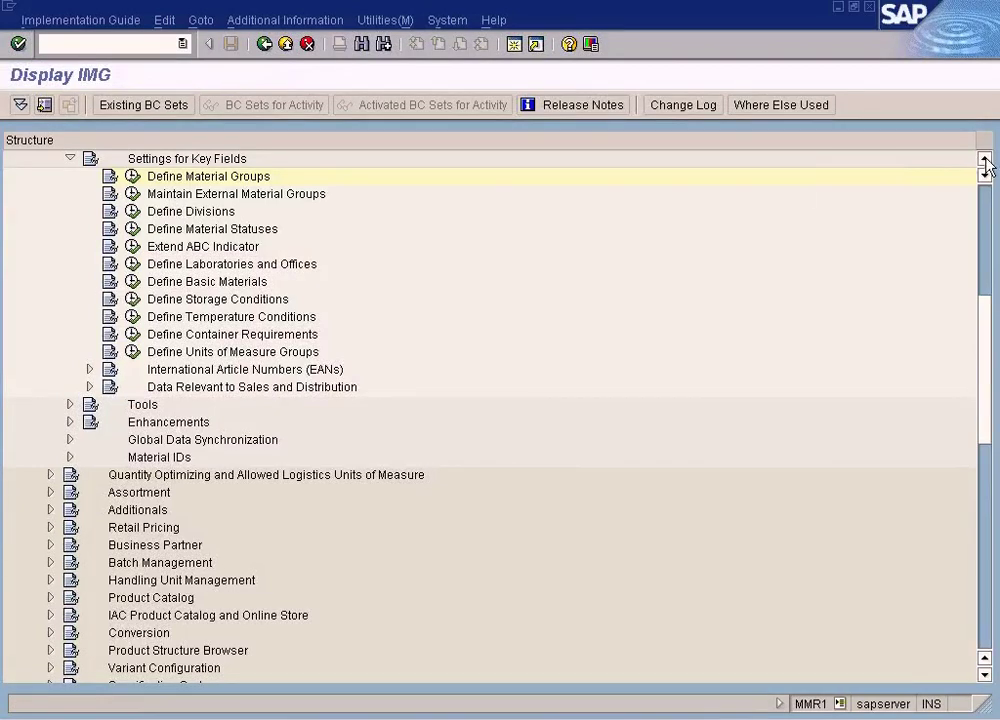
pyautogui.click(984, 158)
pyautogui.moveTo(984, 160); pyautogui.dragTo(986, 165)
pyautogui.click(133, 337)
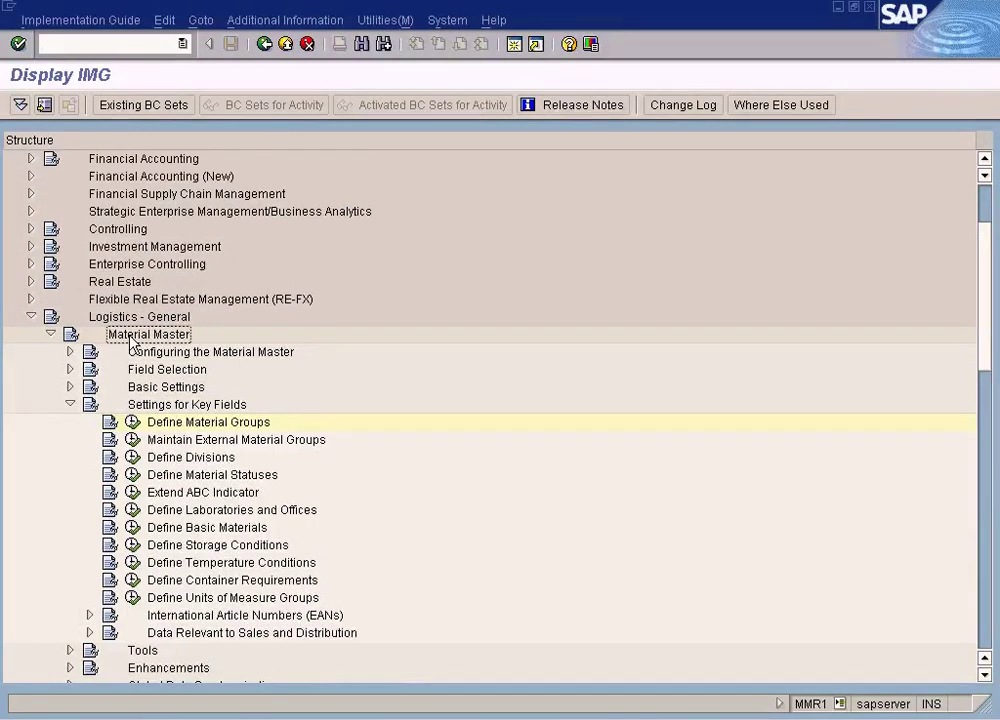
pyautogui.click(138, 405)
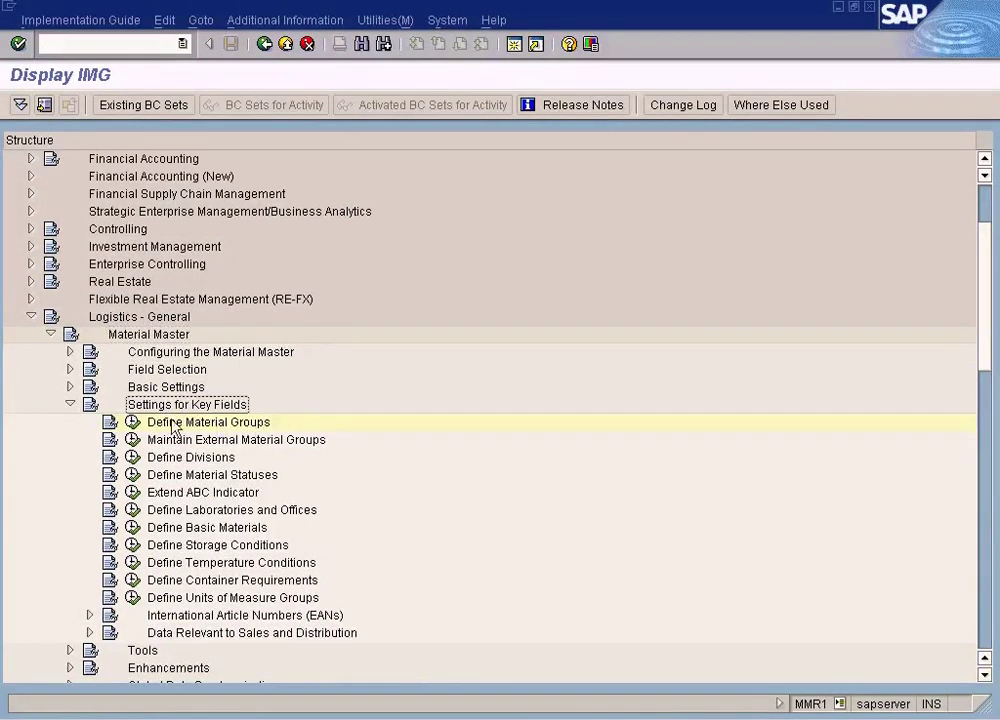
pyautogui.click(132, 422)
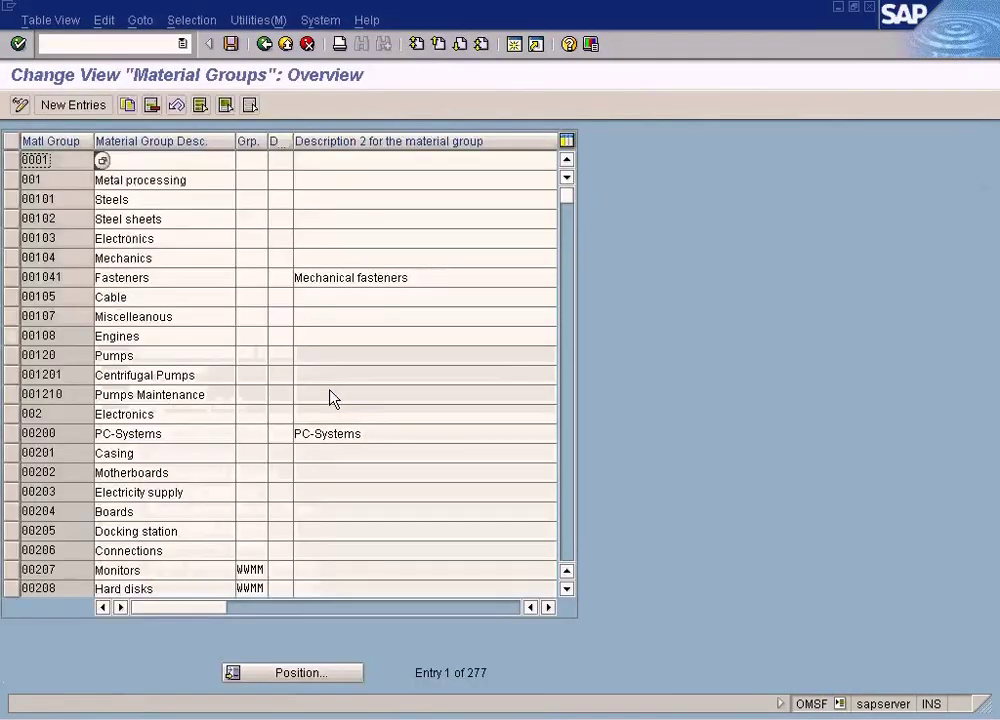
# Create a new material group TYRE with the description TYRE and save it.
pyautogui.click(73, 105)
pyautogui.write('TYRE')
pyautogui.press('Tab')
pyautogui.write('TYRE')
pyautogui.click(230, 44)
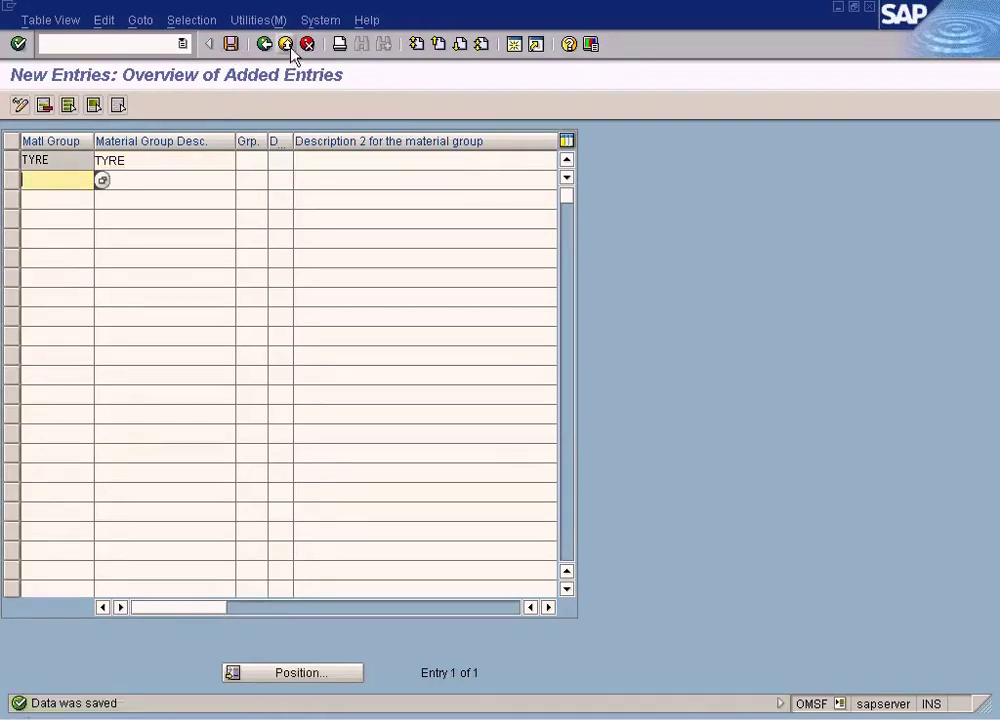
# Return from customizing to the Purchasing view of TYRE-A, set the Material Group to TYRE, and save the material.
pyautogui.click(285, 44)
pyautogui.click(264, 44)
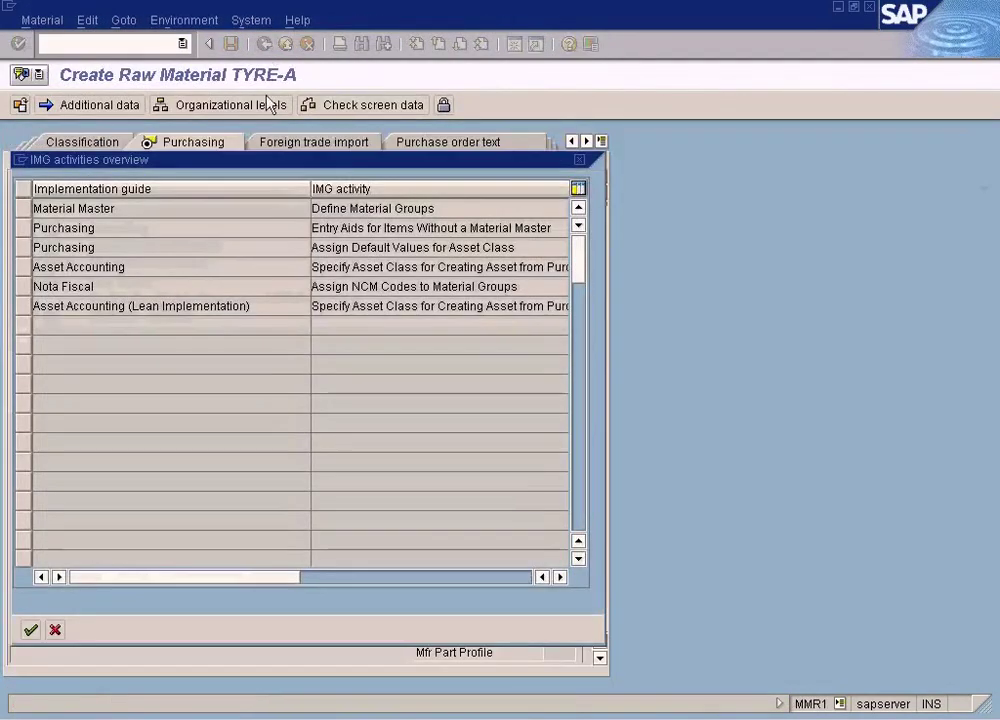
pyautogui.click(55, 629)
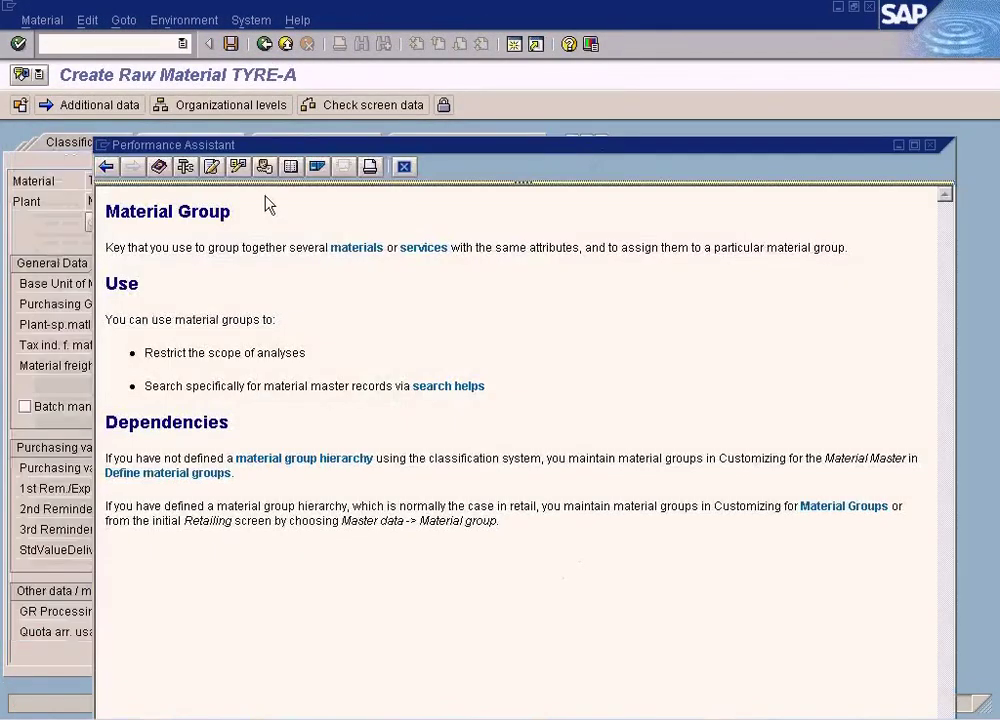
pyautogui.click(404, 166)
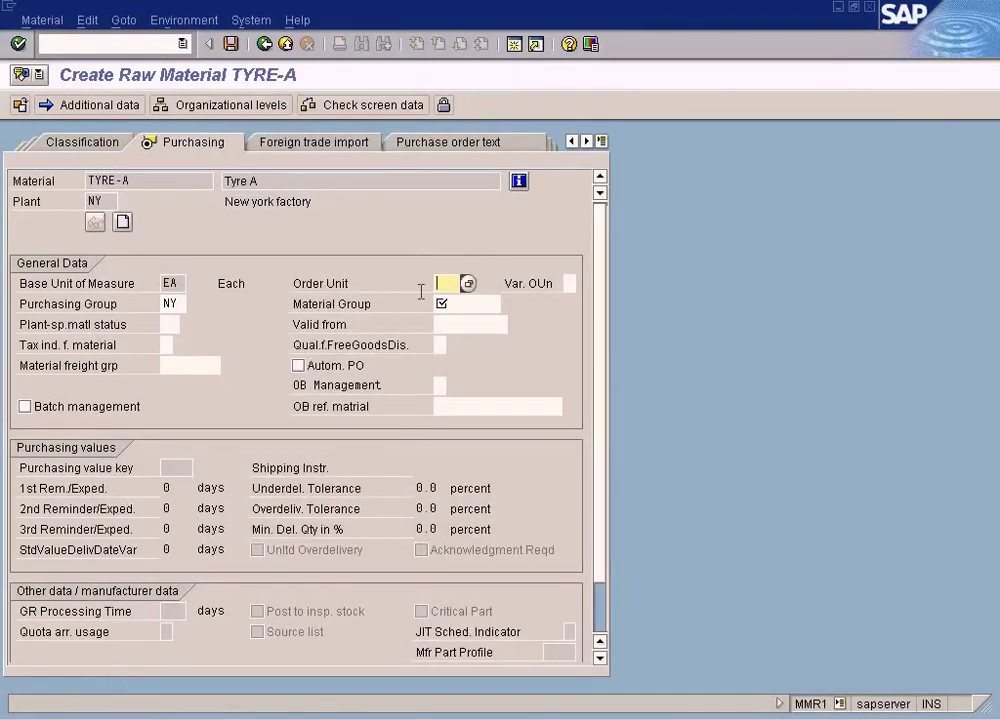
pyautogui.click(457, 306)
pyautogui.write('TYRE')
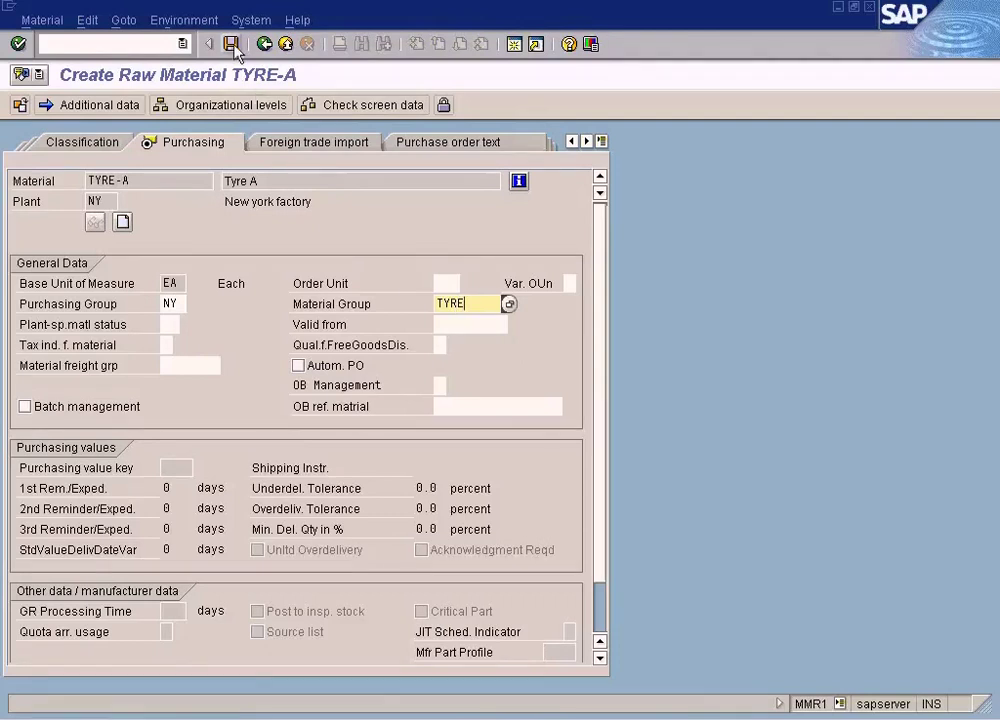
pyautogui.click(231, 44)
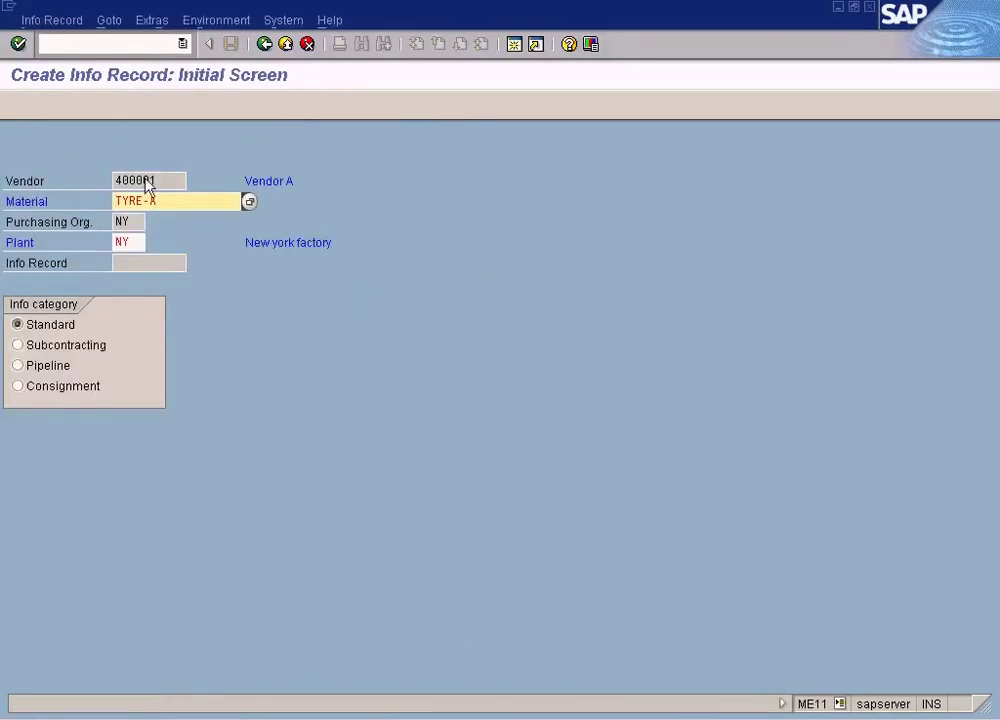
# Restart creating the info record for Vendor A, material TYRE-A, purchasing organization NY and plant NY, and continue to its general data.
pyautogui.press('Return')
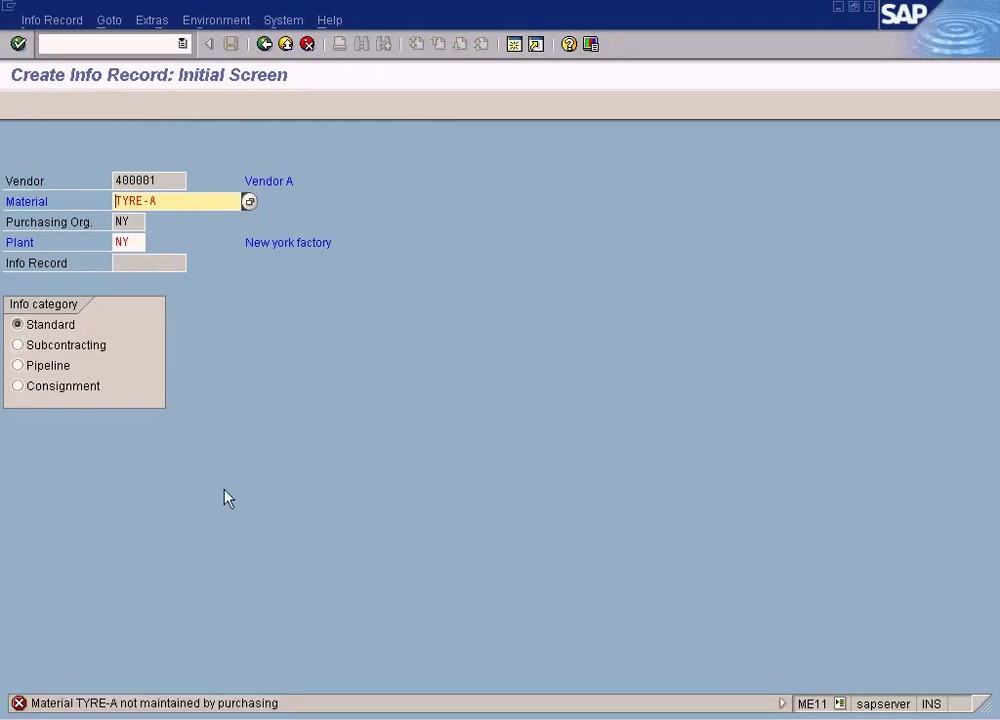
pyautogui.click(264, 44)
pyautogui.doubleClick(176, 389)
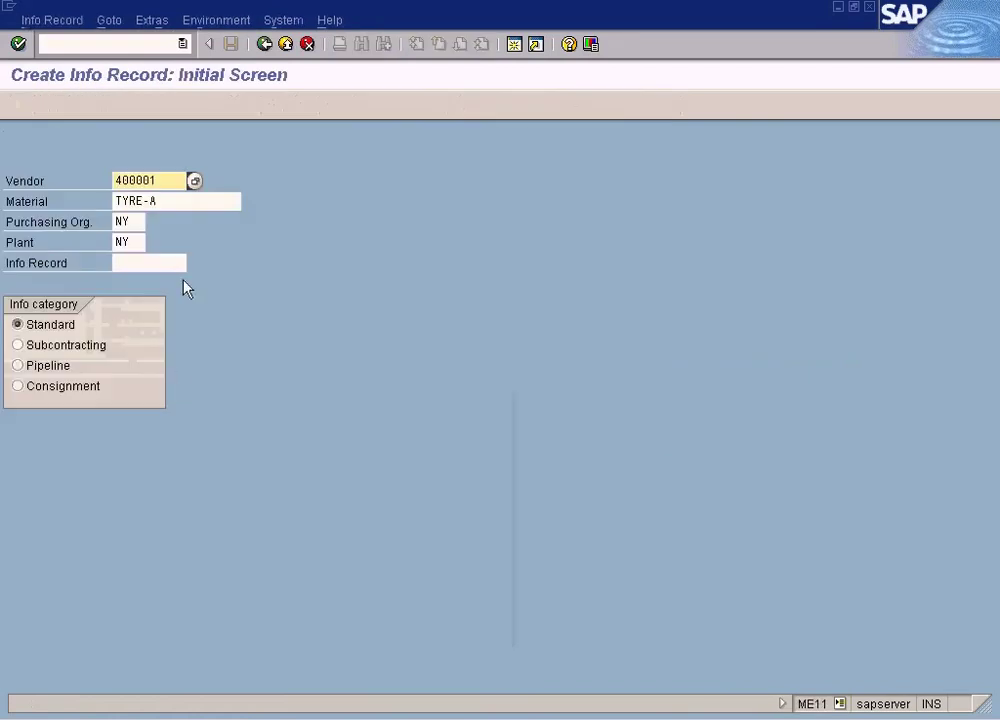
pyautogui.click(142, 238)
pyautogui.press('Return')
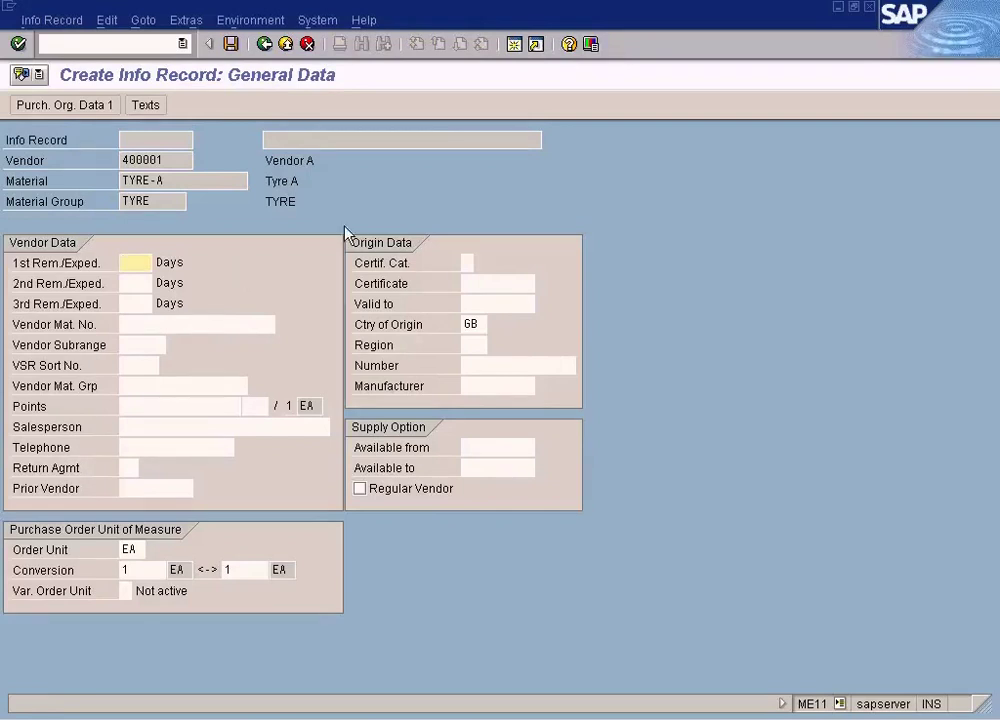
# Search for existing purchasing info records of the vendor in purchasing organization NY from the Info Record field, and close the search.
pyautogui.click(140, 141)
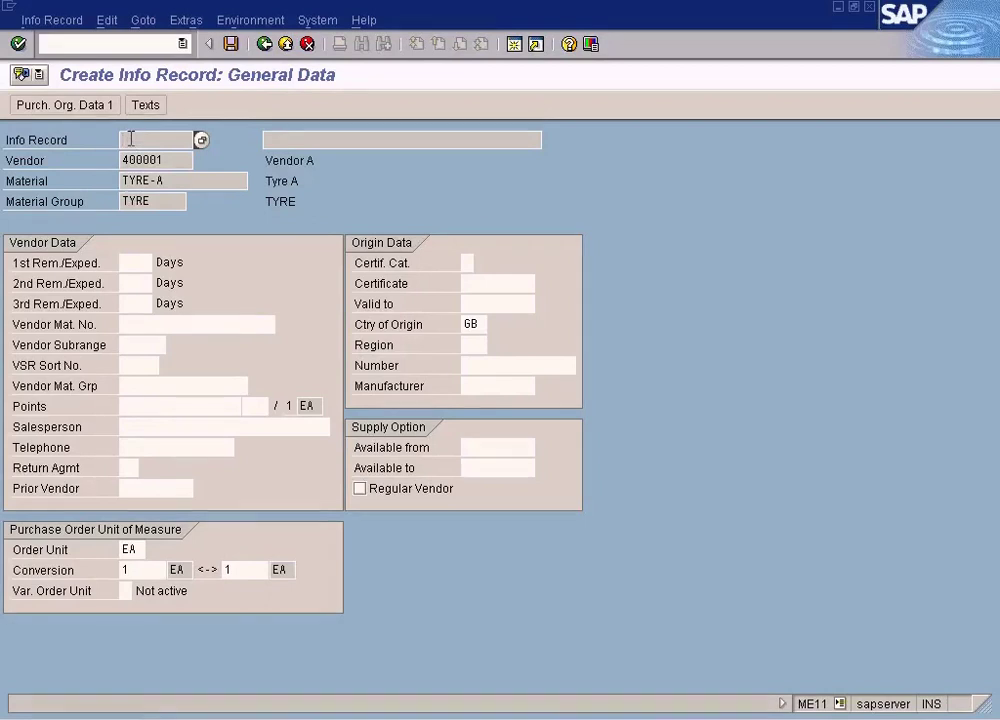
pyautogui.click(199, 143)
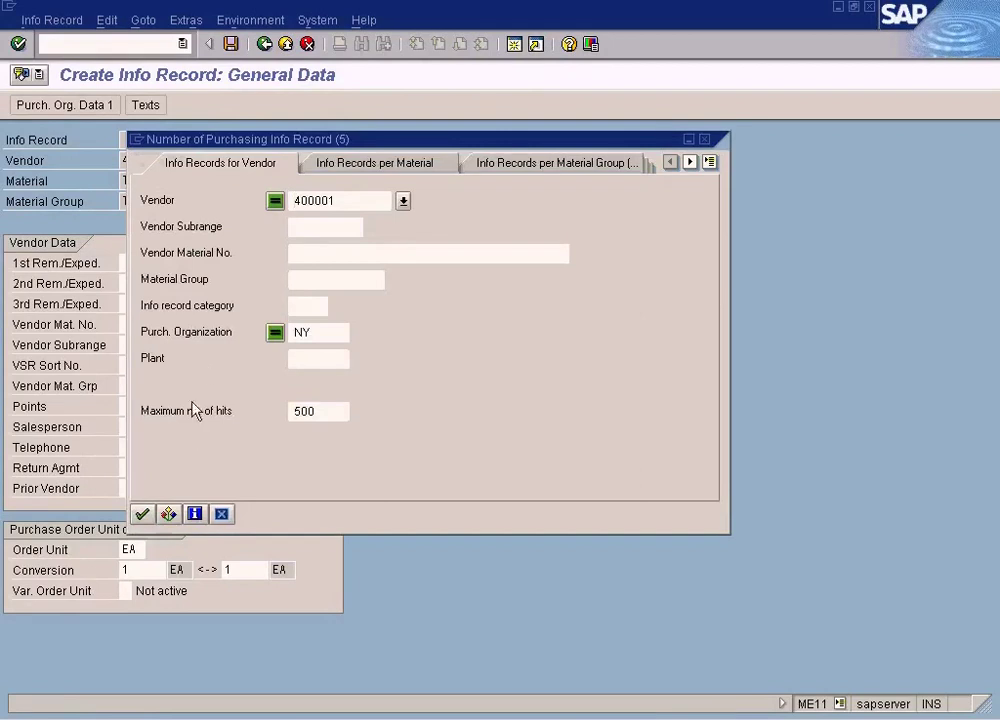
pyautogui.click(143, 514)
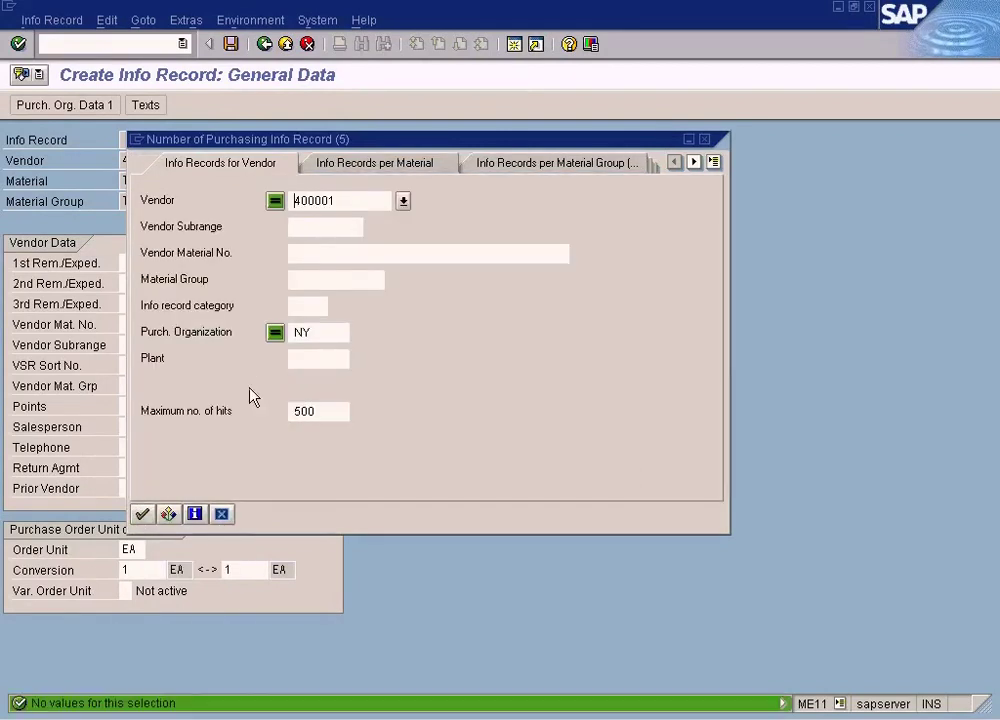
pyautogui.click(222, 514)
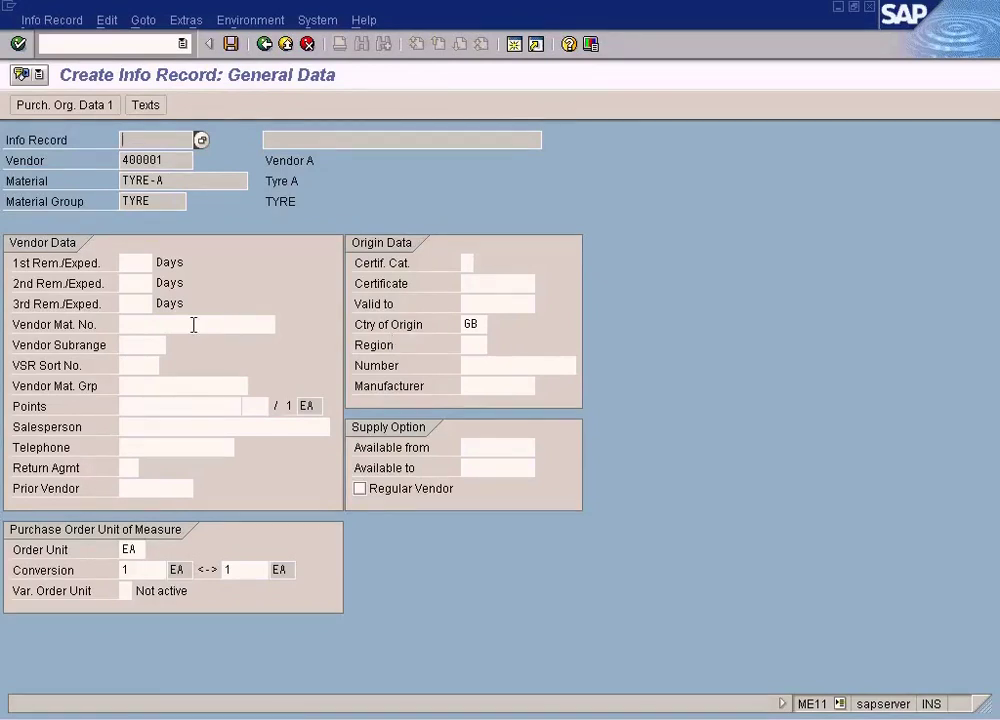
# Enter TYRE-001 as the vendor material number in the Vendor Data of the info record.
pyautogui.press('Tab')
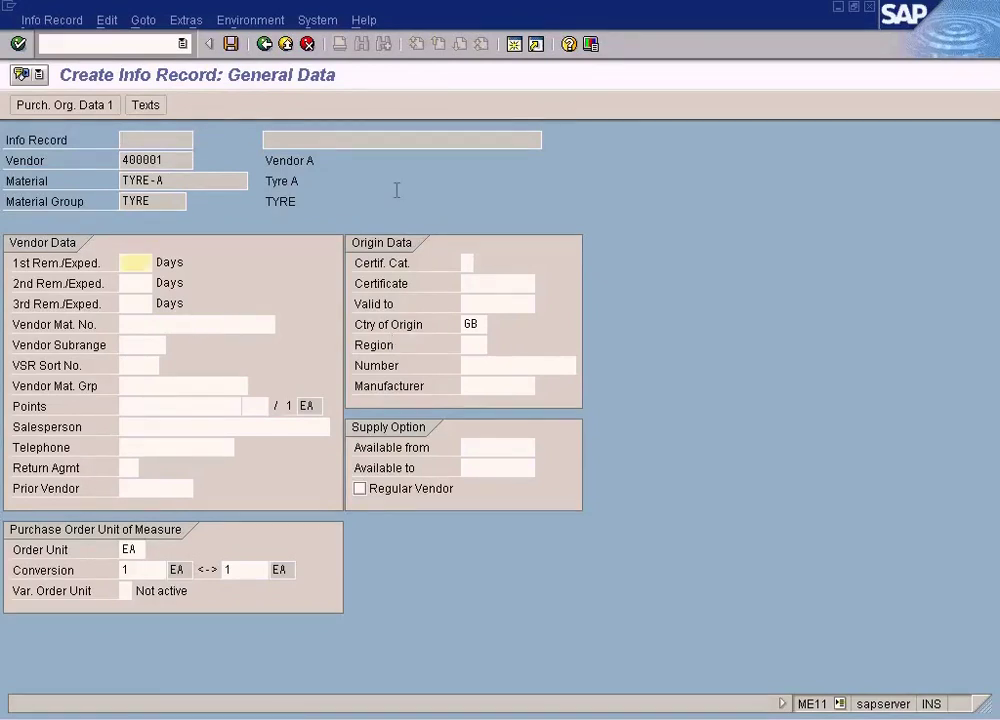
pyautogui.click(130, 279)
pyautogui.click(132, 264)
pyautogui.click(135, 303)
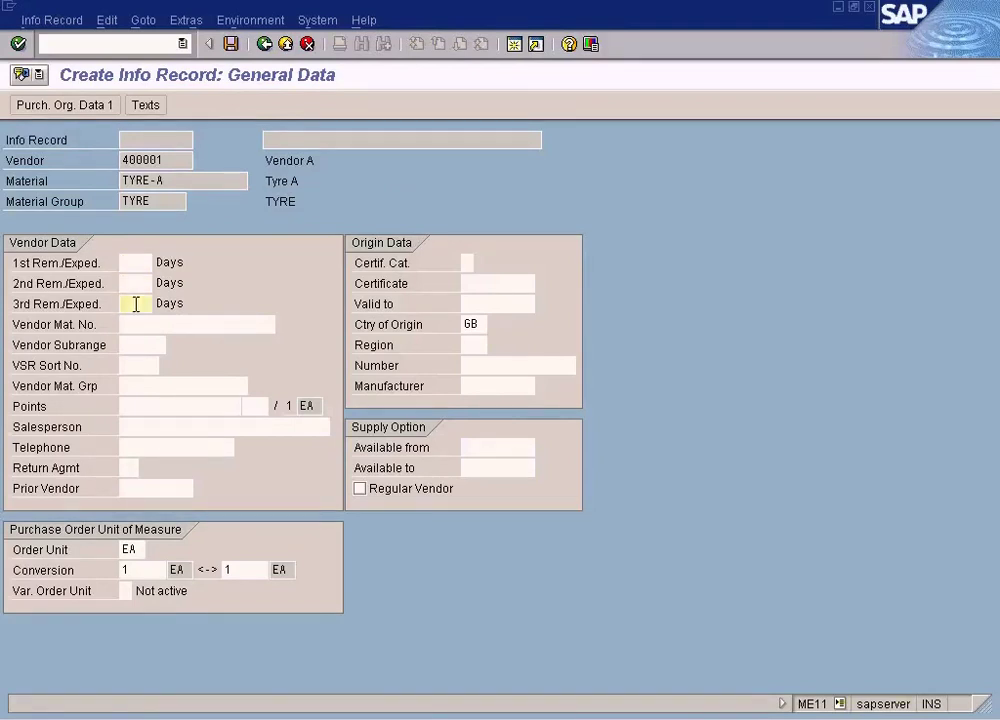
pyautogui.click(138, 325)
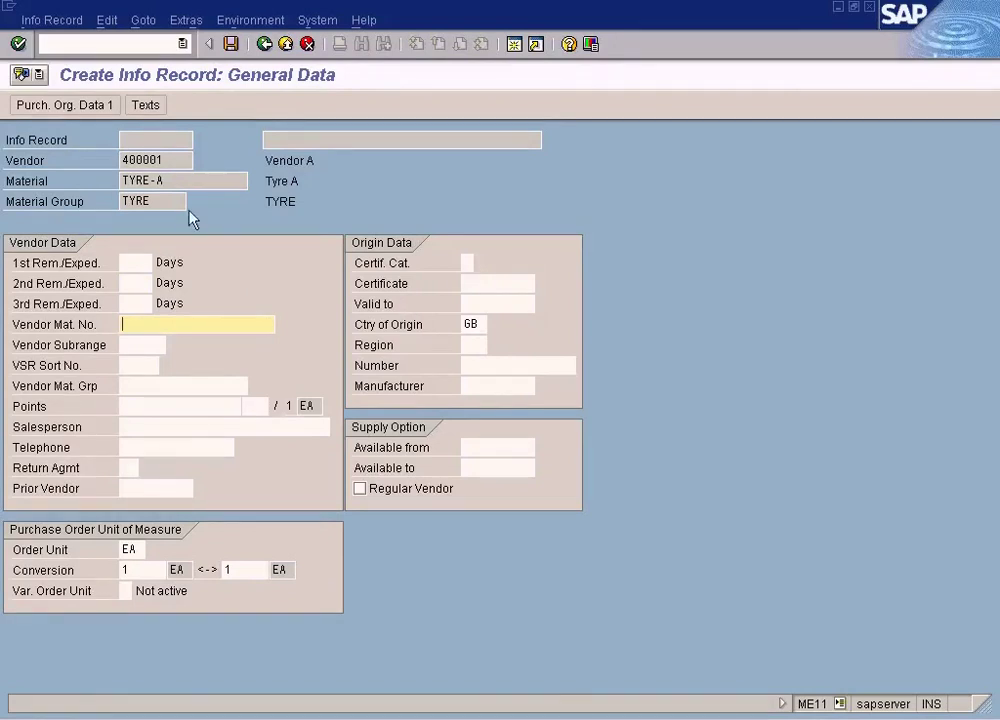
pyautogui.doubleClick(190, 180)
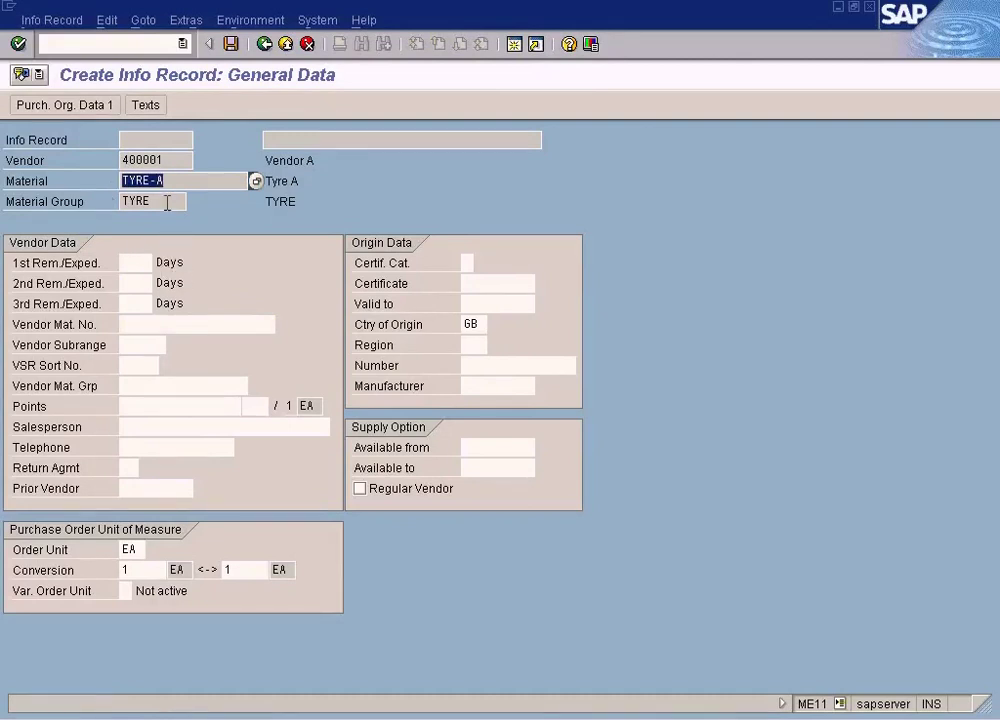
pyautogui.click(167, 202)
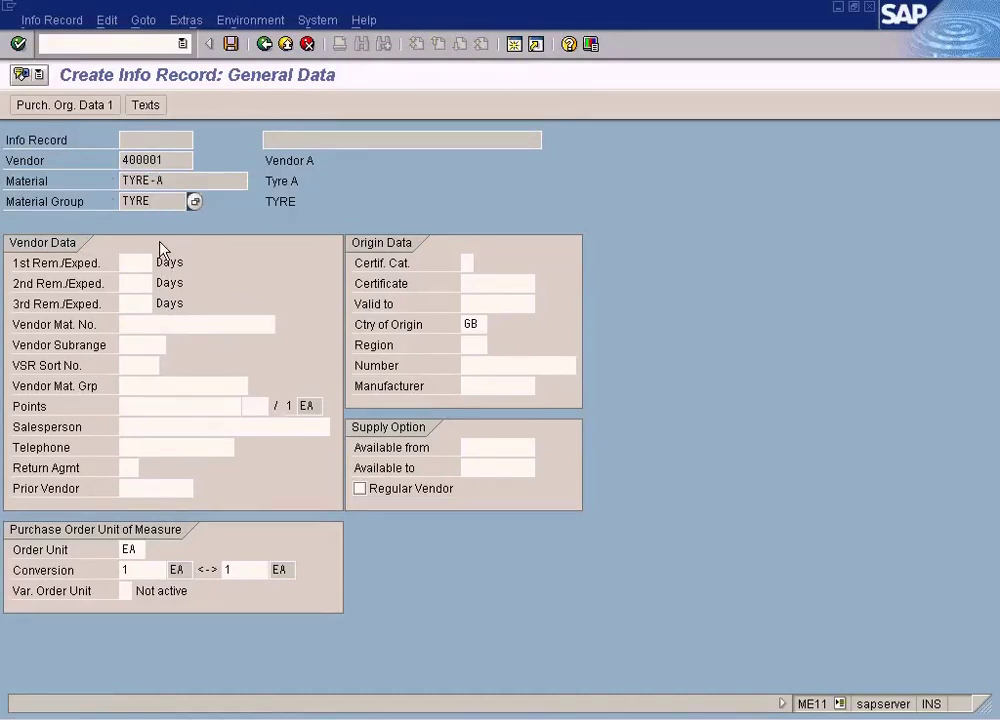
pyautogui.doubleClick(172, 180)
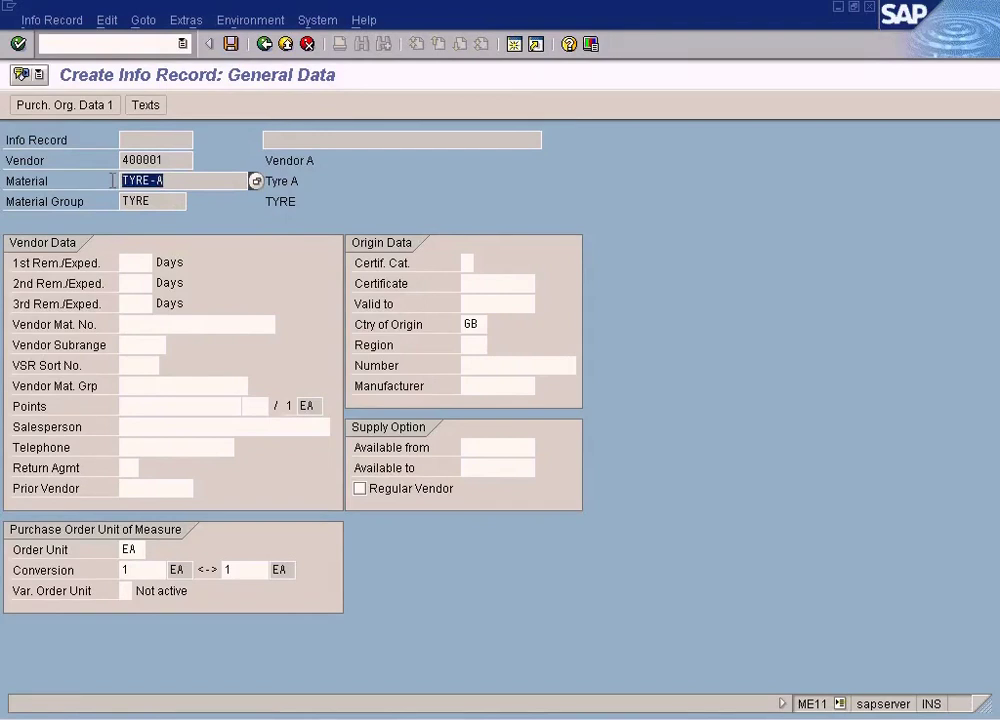
pyautogui.click(199, 320)
pyautogui.write('TYRE-001')
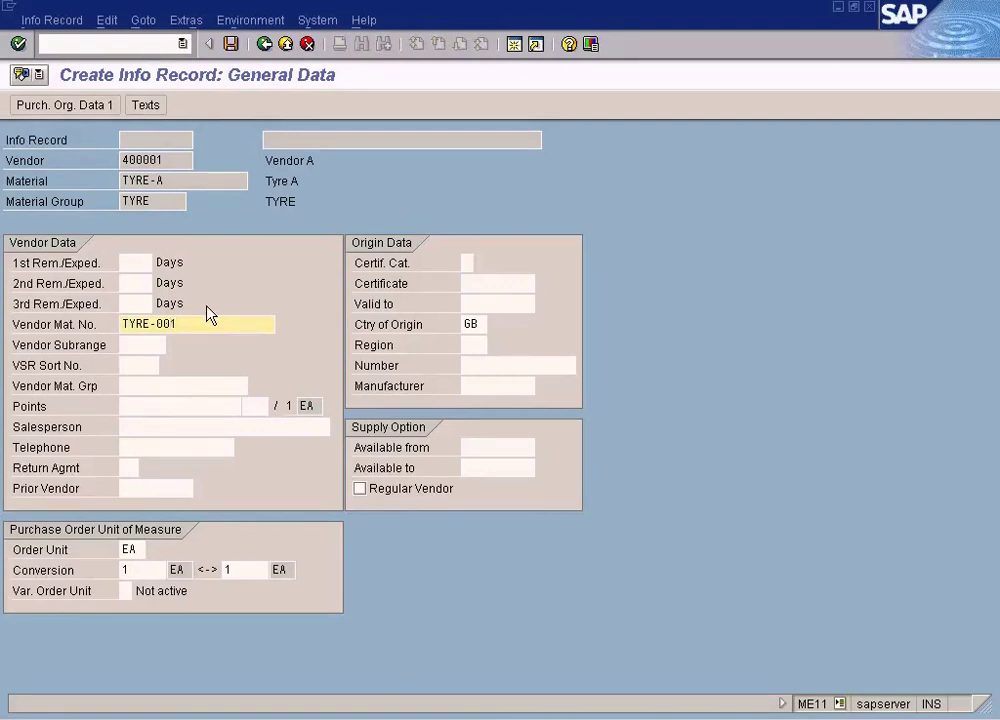
# Compare the own material number with the vendor's material number, and look over the vendor subrange, vendor material group and salesperson fields.
pyautogui.click(183, 181)
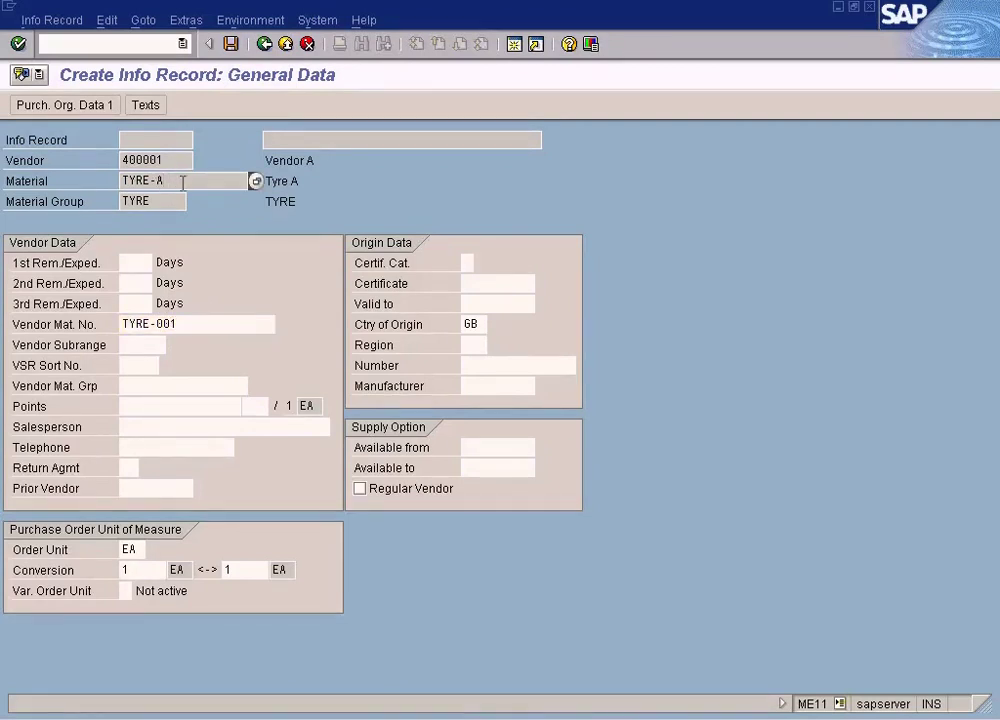
pyautogui.moveTo(183, 183); pyautogui.dragTo(100, 181)
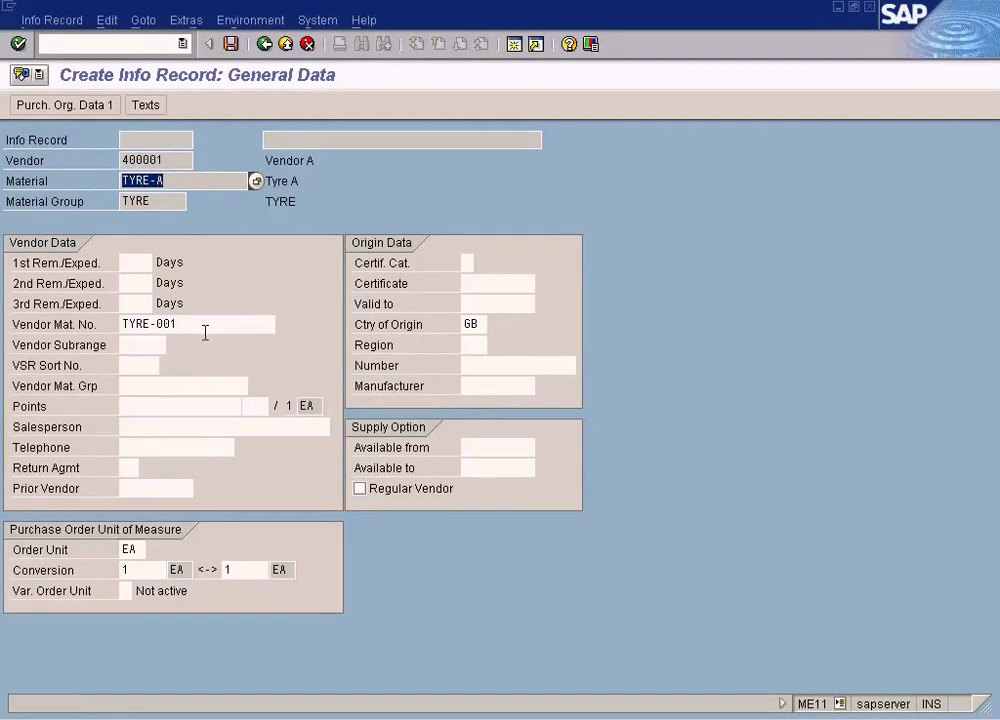
pyautogui.moveTo(205, 325); pyautogui.dragTo(89, 322)
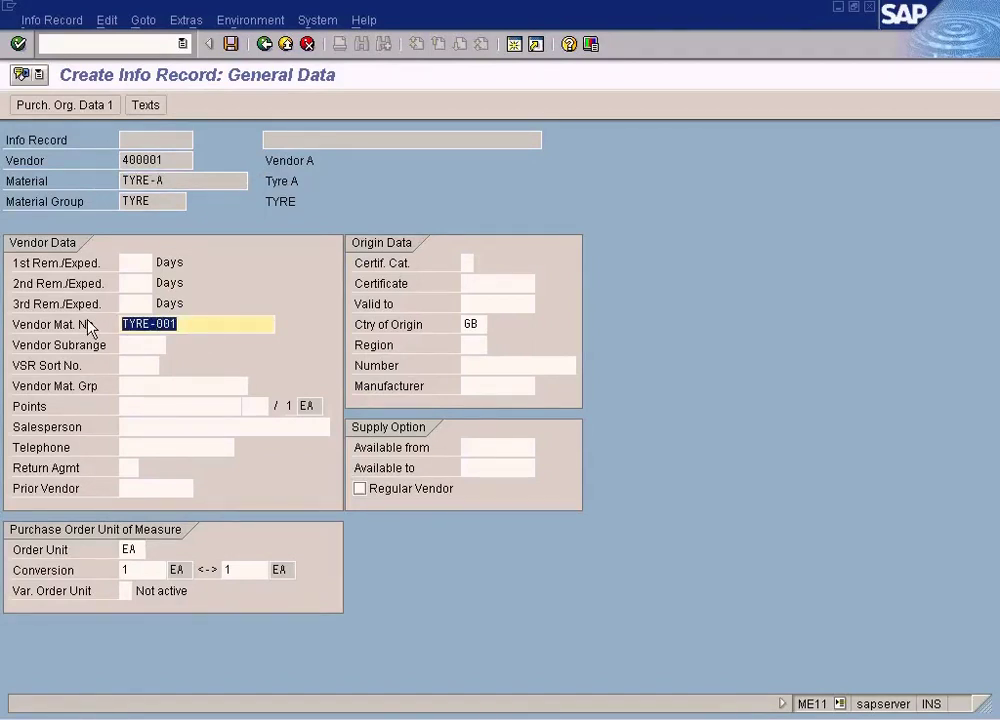
pyautogui.click(155, 345)
pyautogui.click(192, 321)
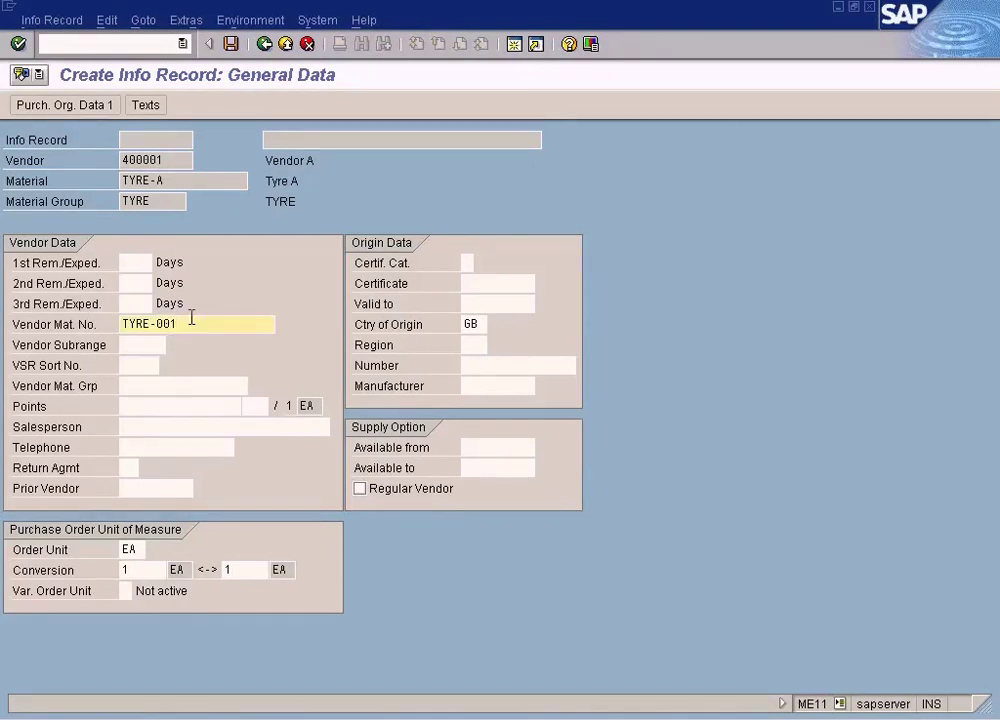
pyautogui.click(153, 385)
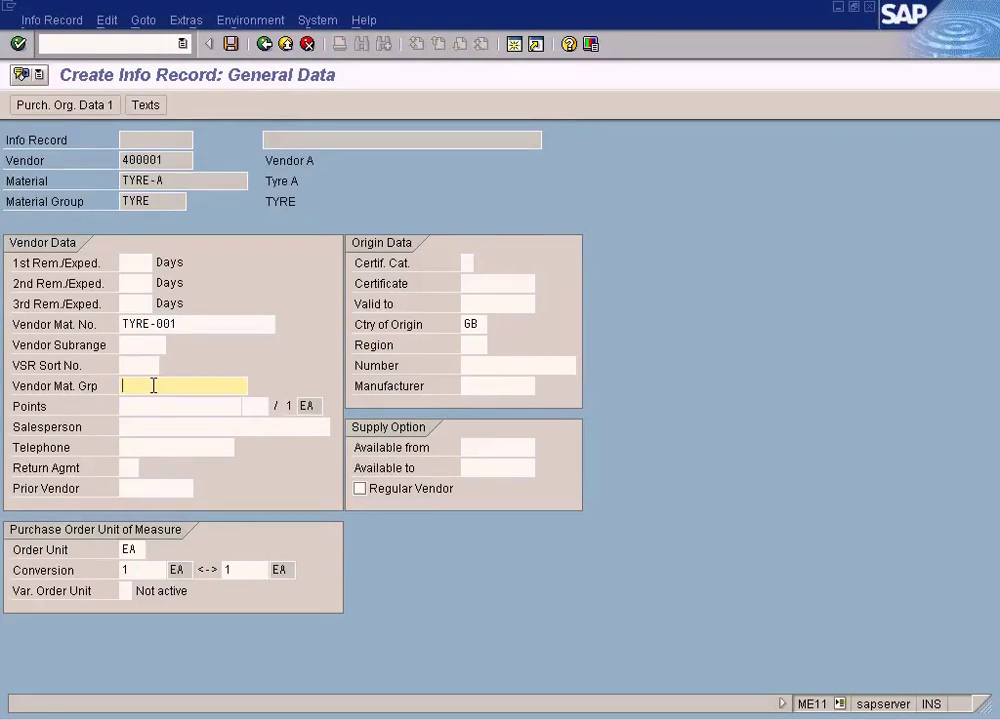
pyautogui.moveTo(205, 322); pyautogui.dragTo(130, 328)
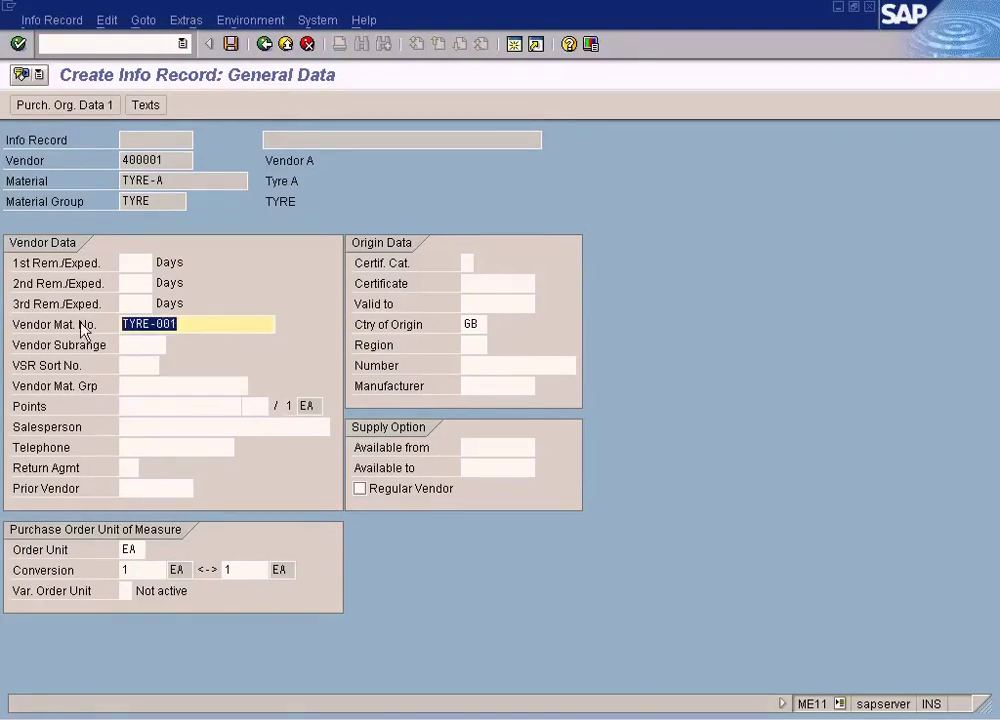
pyautogui.click(210, 380)
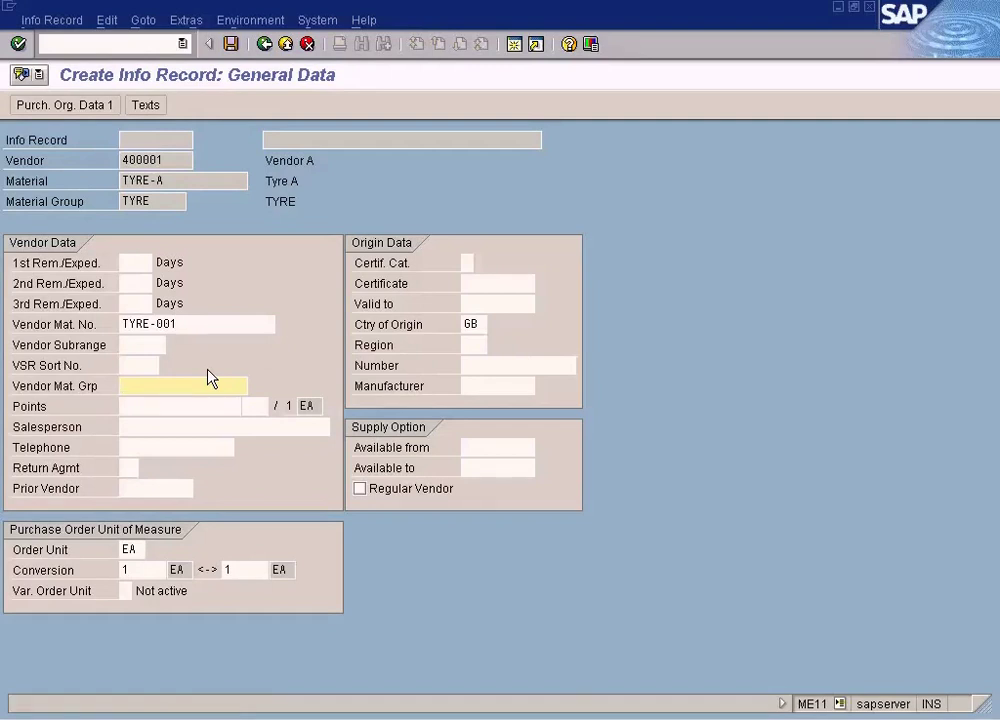
pyautogui.click(190, 424)
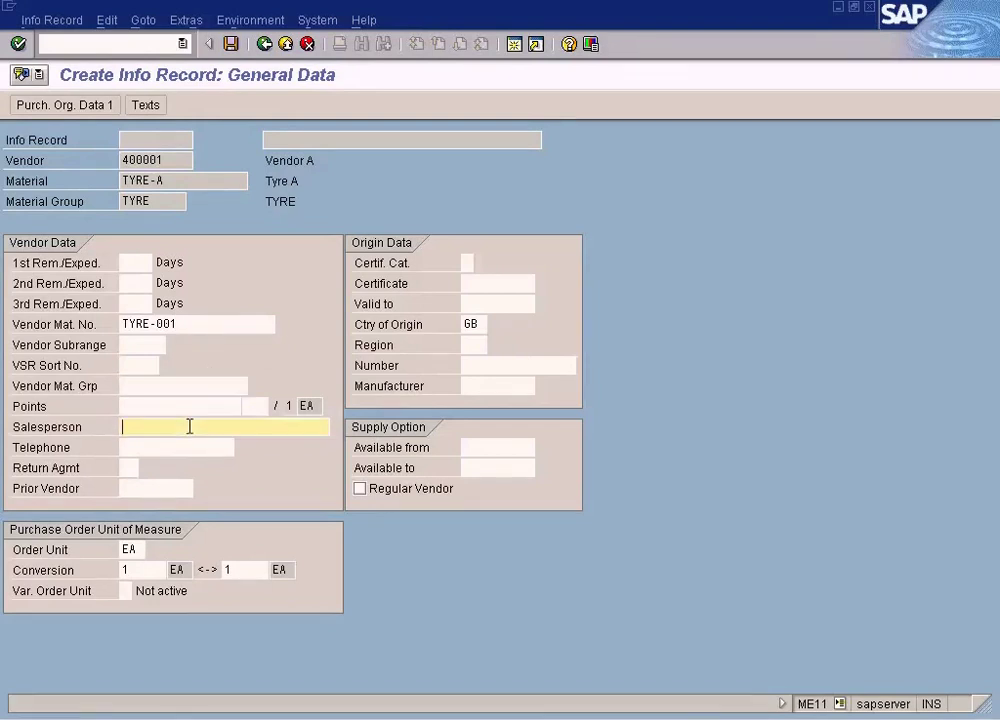
pyautogui.click(195, 321)
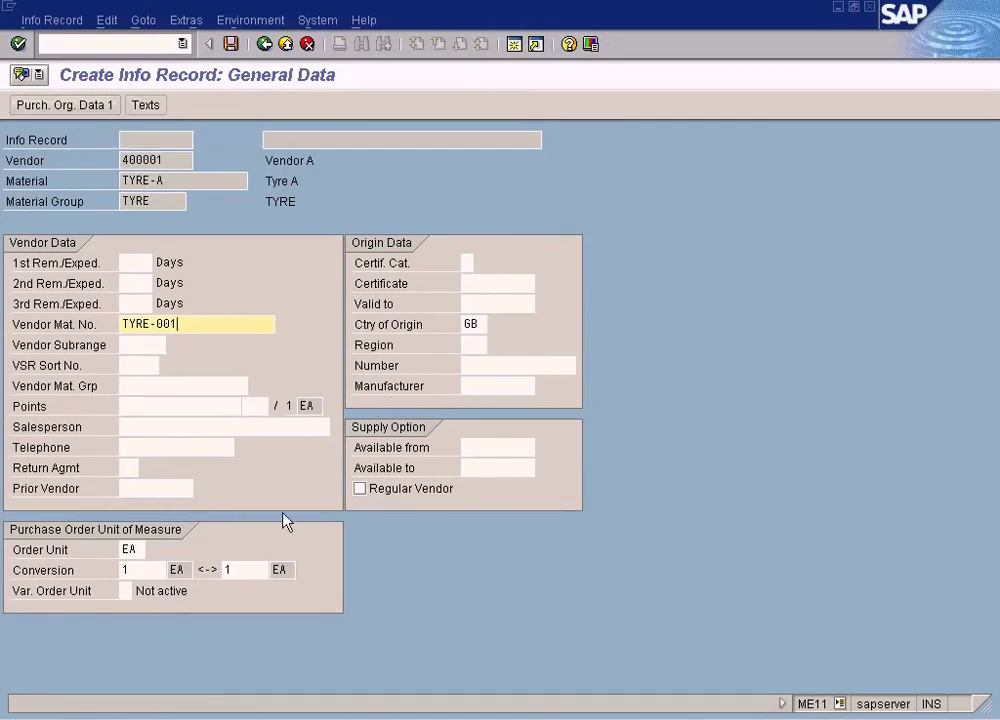
# Go to the info record's Purch. Organization Data 1 and set the planned delivery time to 4 days.
pyautogui.click(69, 108)
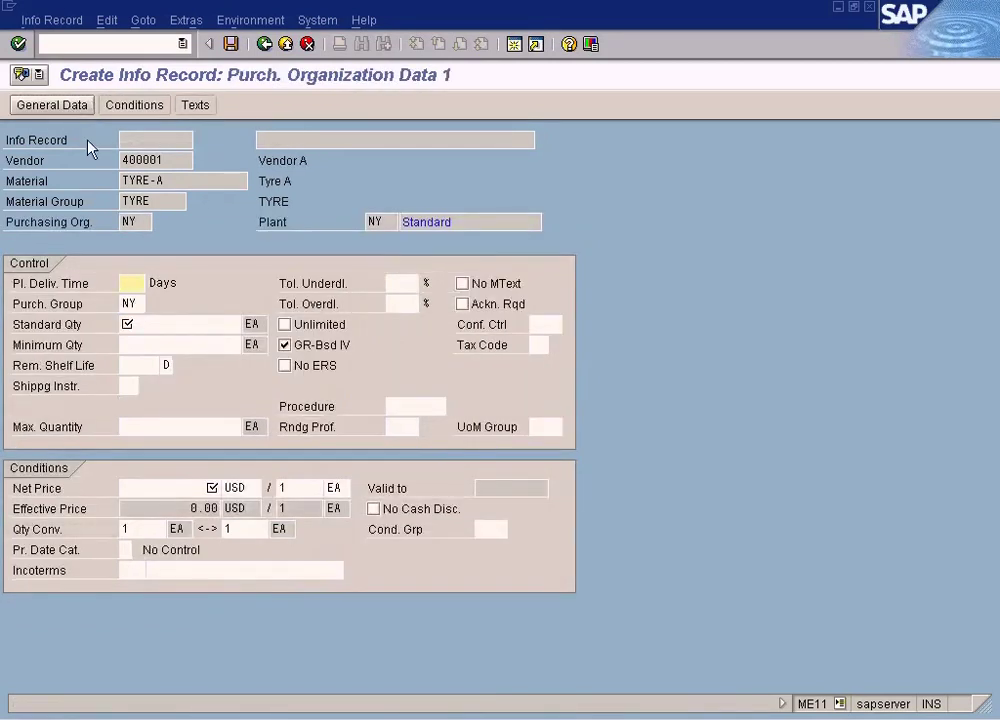
pyautogui.click(140, 221)
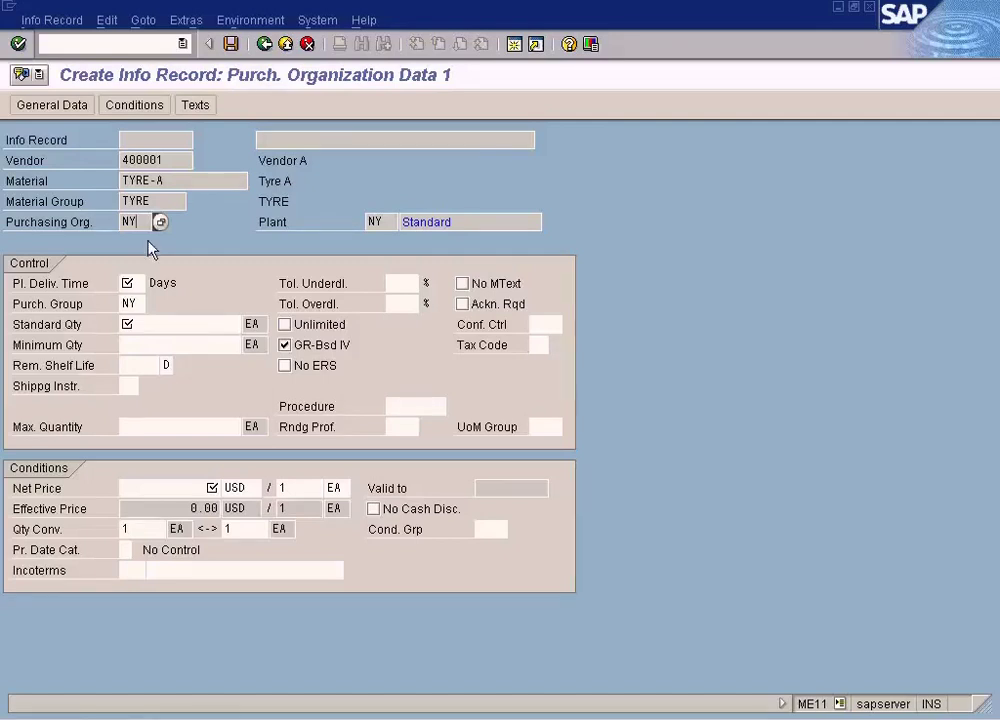
pyautogui.click(133, 281)
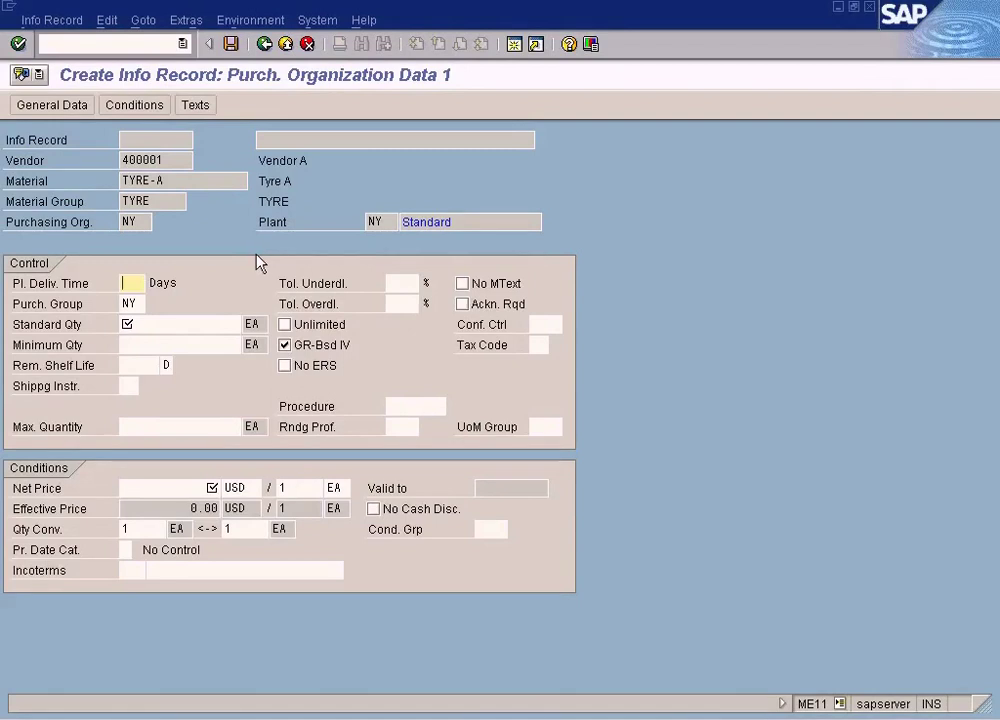
pyautogui.write('4')
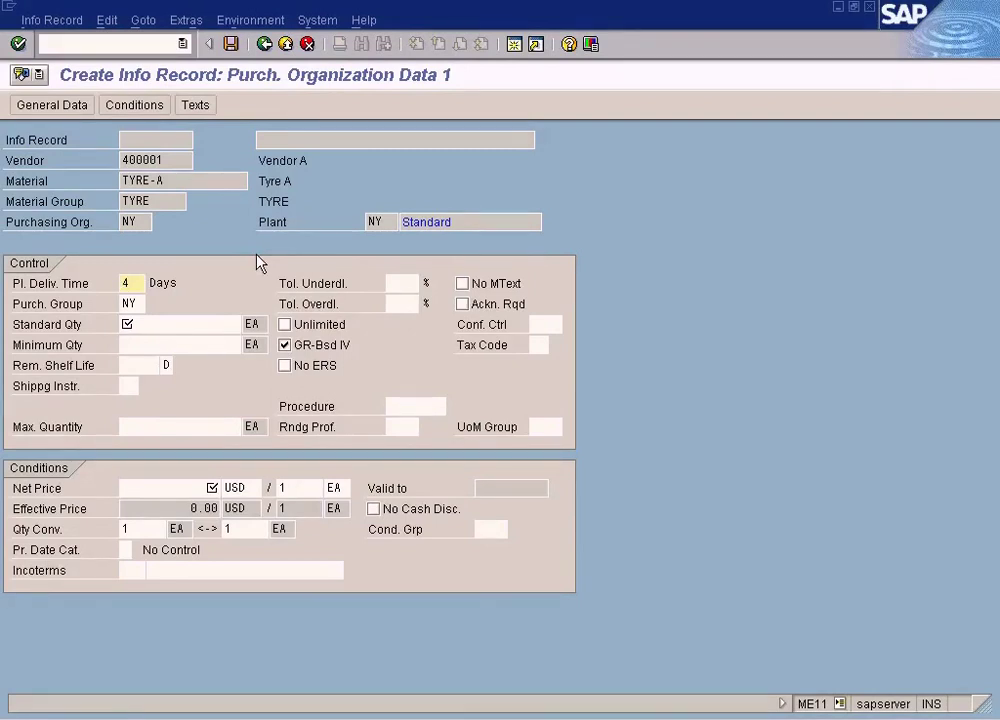
# Set both the standard quantity and the minimum quantity to 10 EA.
pyautogui.click(183, 322)
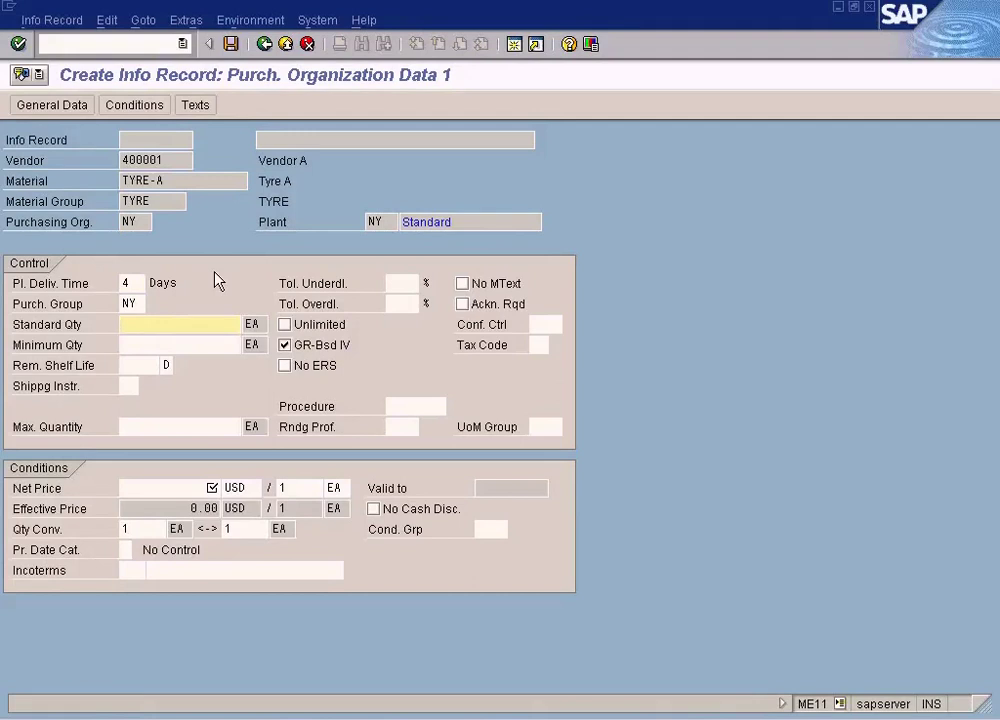
pyautogui.write('10')
pyautogui.press('Tab')
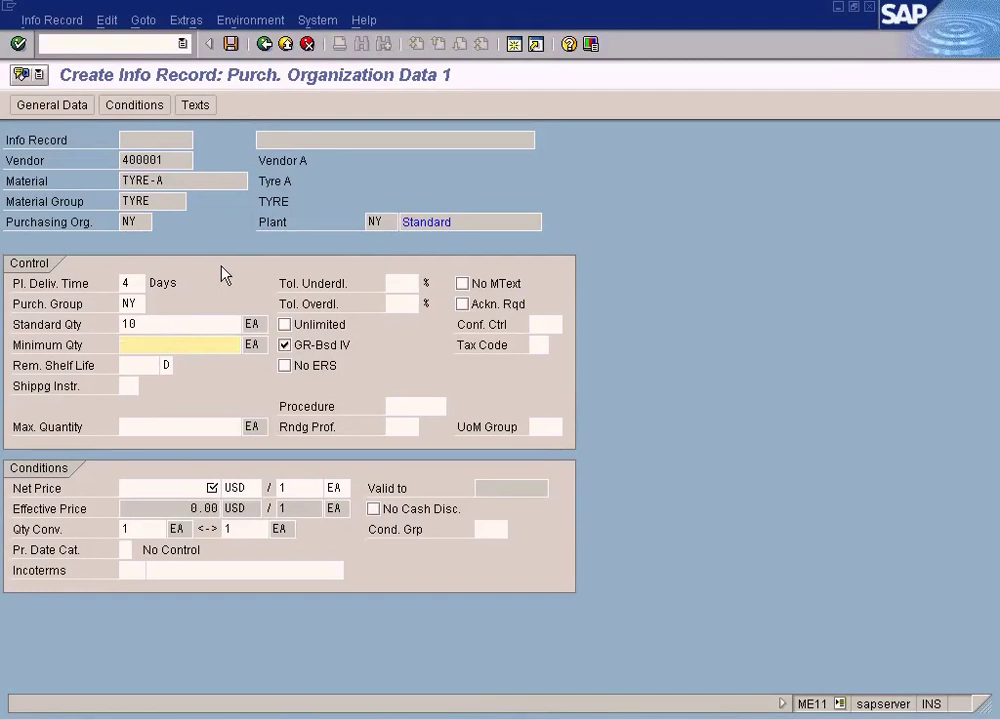
pyautogui.write('10')
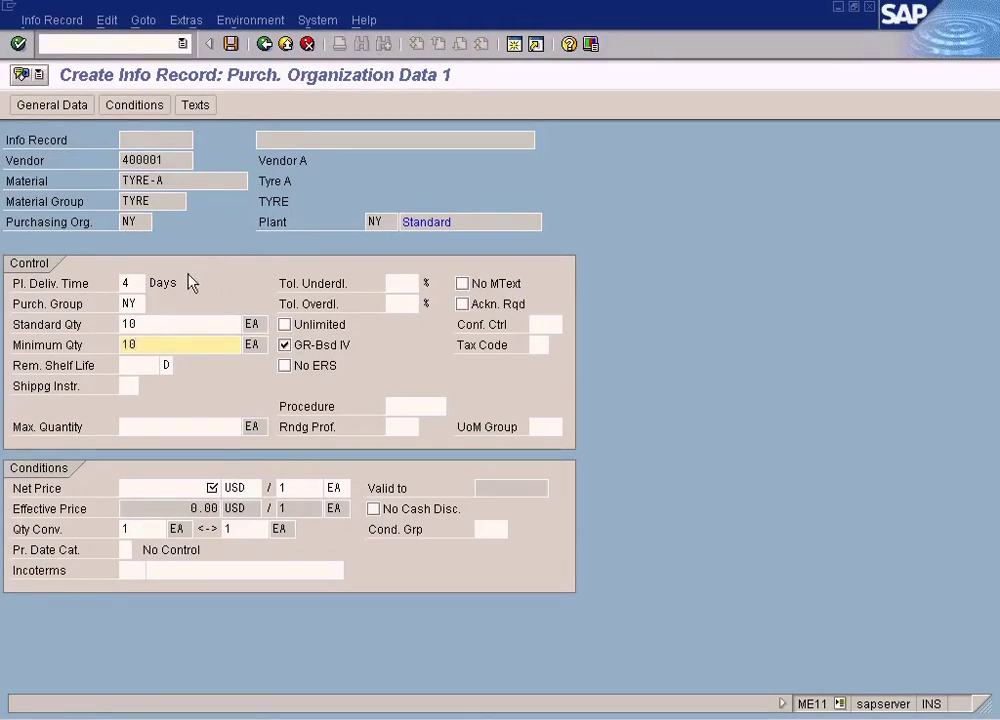
# Set the net price to 50 USD per 1 EA in the info record's conditions and save the info record.
pyautogui.click(145, 324)
pyautogui.press('Tab')
pyautogui.click(190, 488)
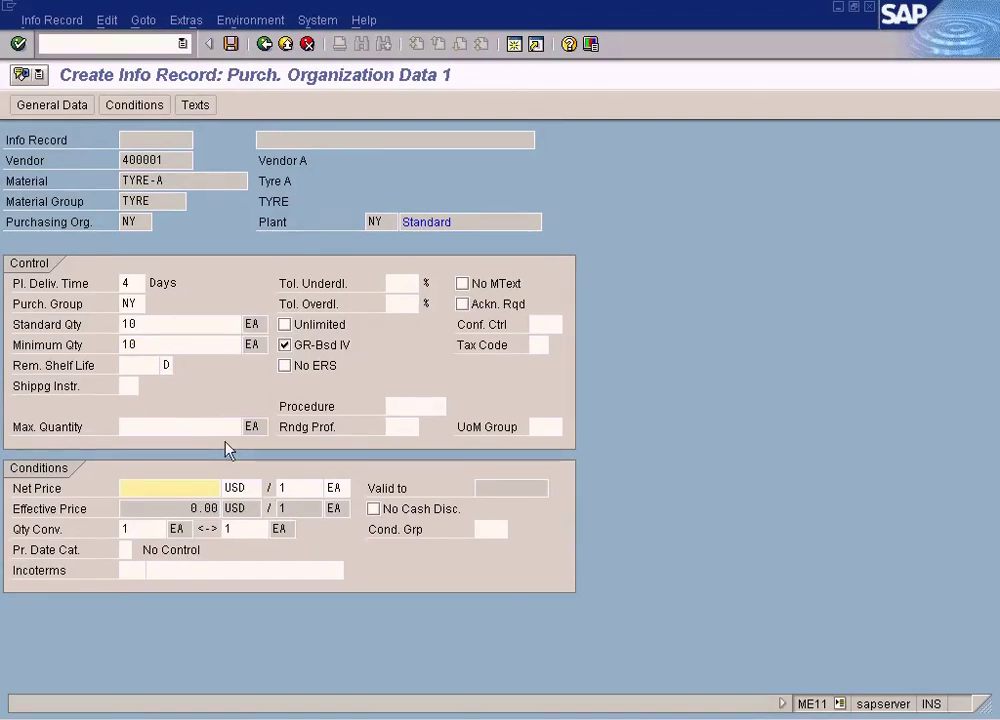
pyautogui.write('5')
pyautogui.write('0')
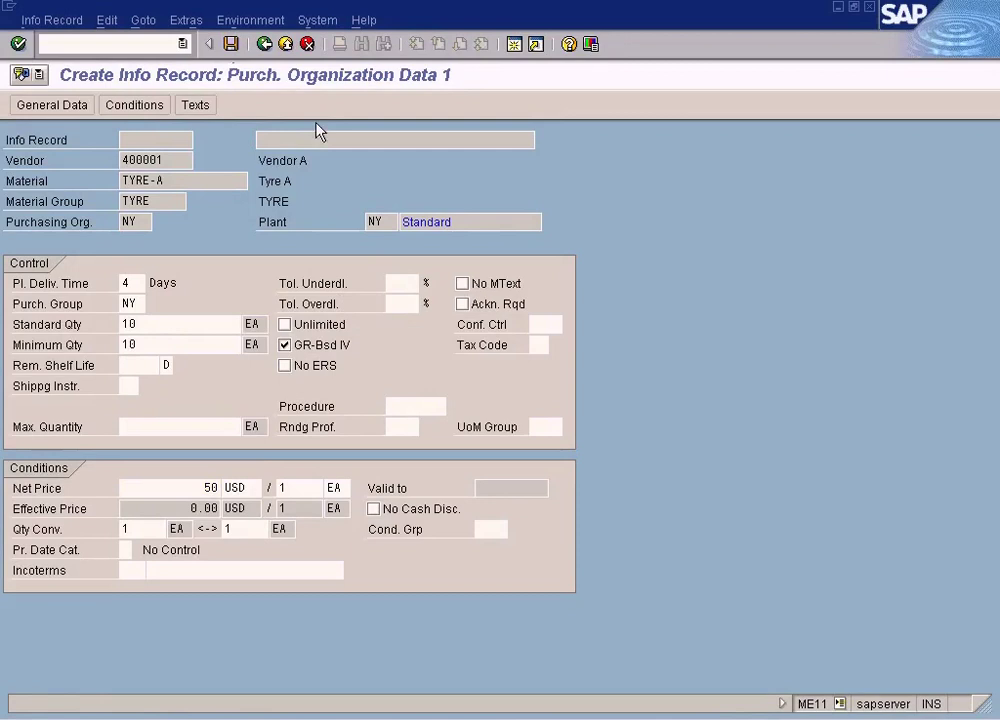
pyautogui.click(443, 223)
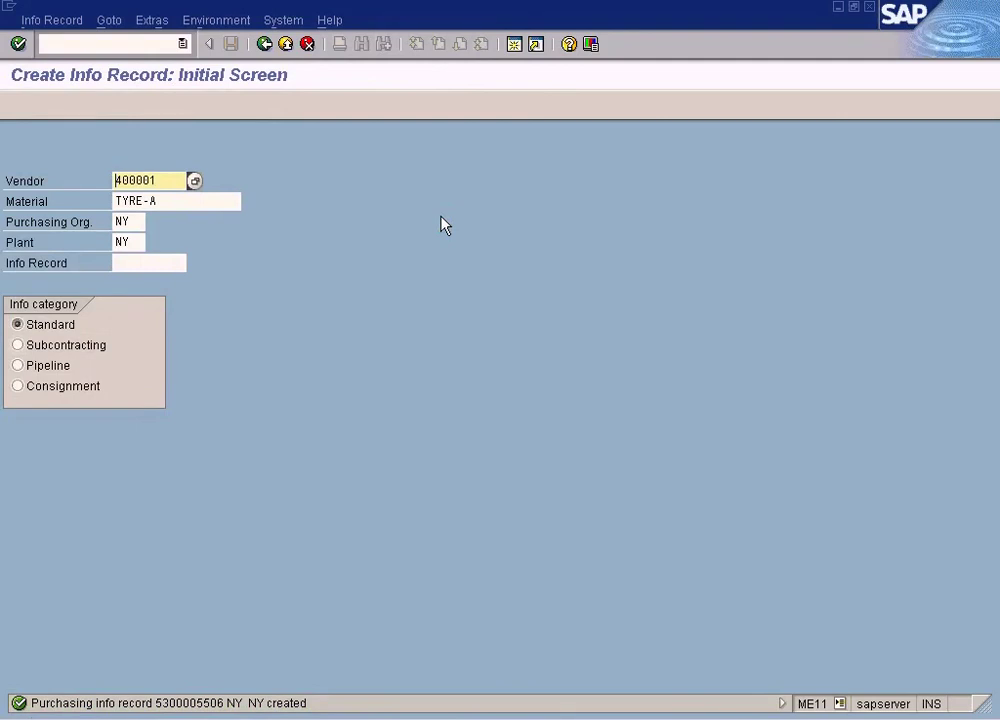
# Copy the new info record's number from the creation message and paste it into the Info Record field.
pyautogui.doubleClick(207, 705)
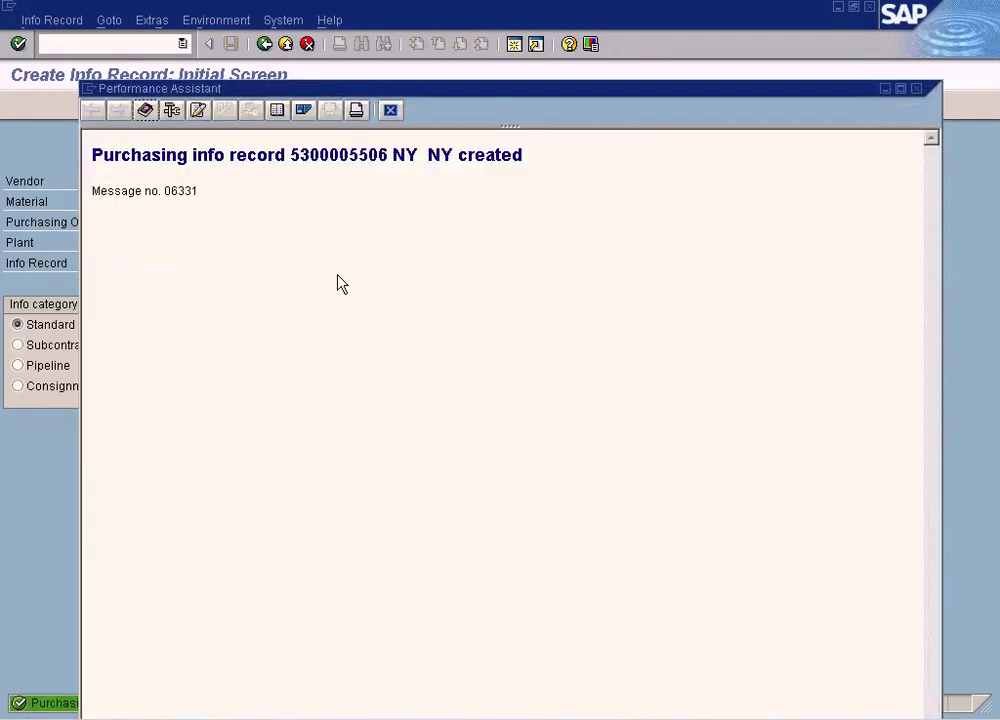
pyautogui.doubleClick(356, 156)
pyautogui.hotkey('ctrl', 'c')
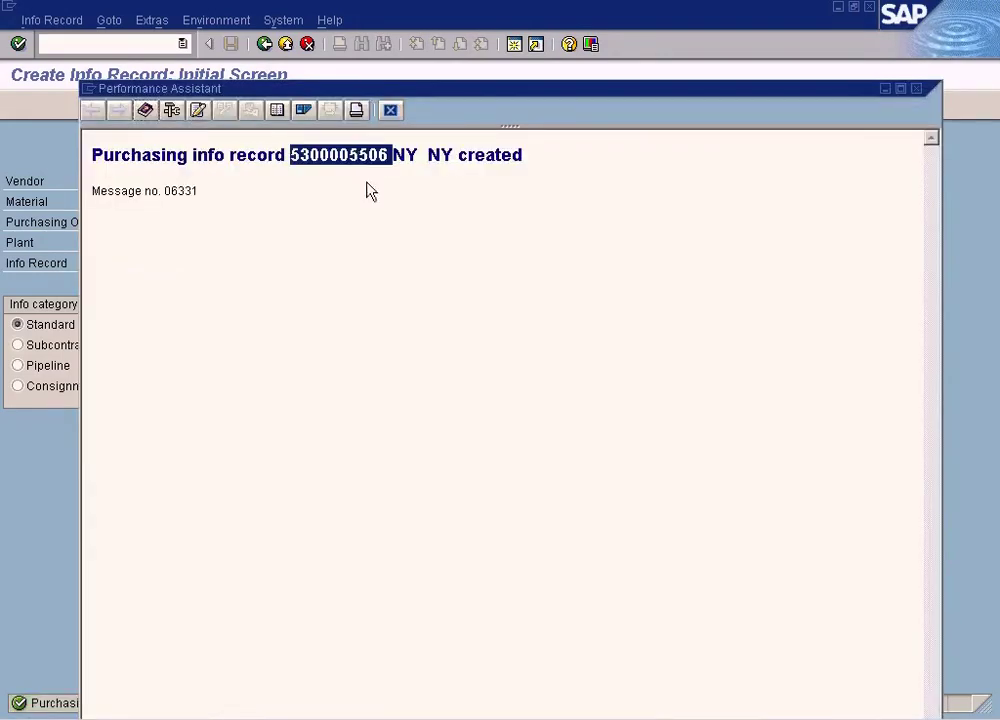
pyautogui.click(391, 111)
pyautogui.click(178, 264)
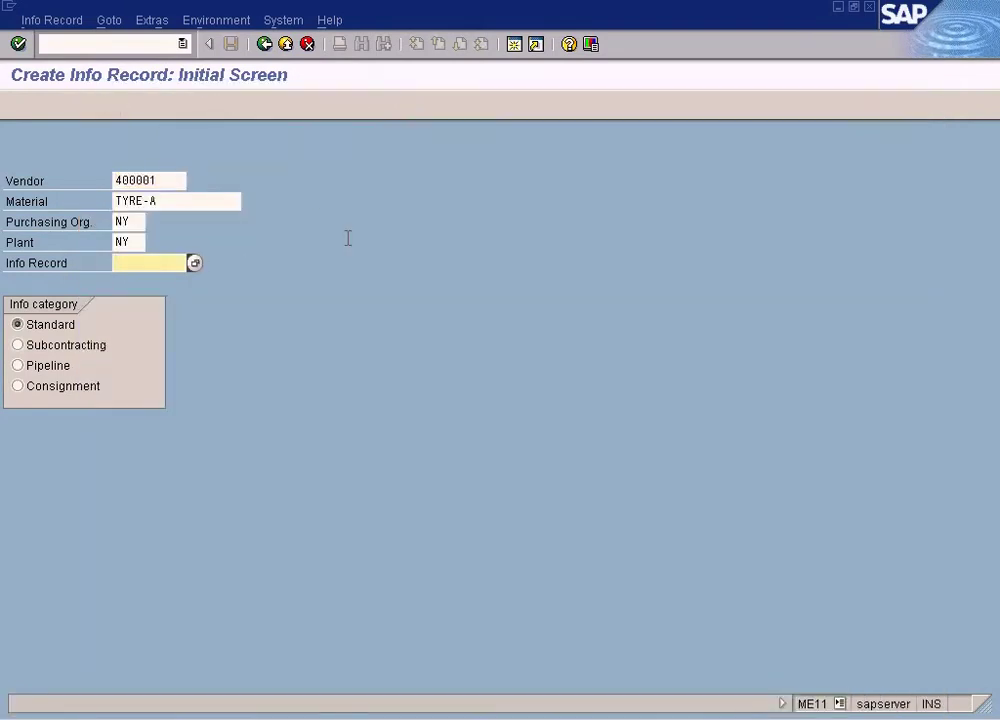
pyautogui.hotkey('ctrl', 'v')
# Switch to changing info records and open the new info record by its copied number.
pyautogui.click(66, 22)
pyautogui.click(76, 93)
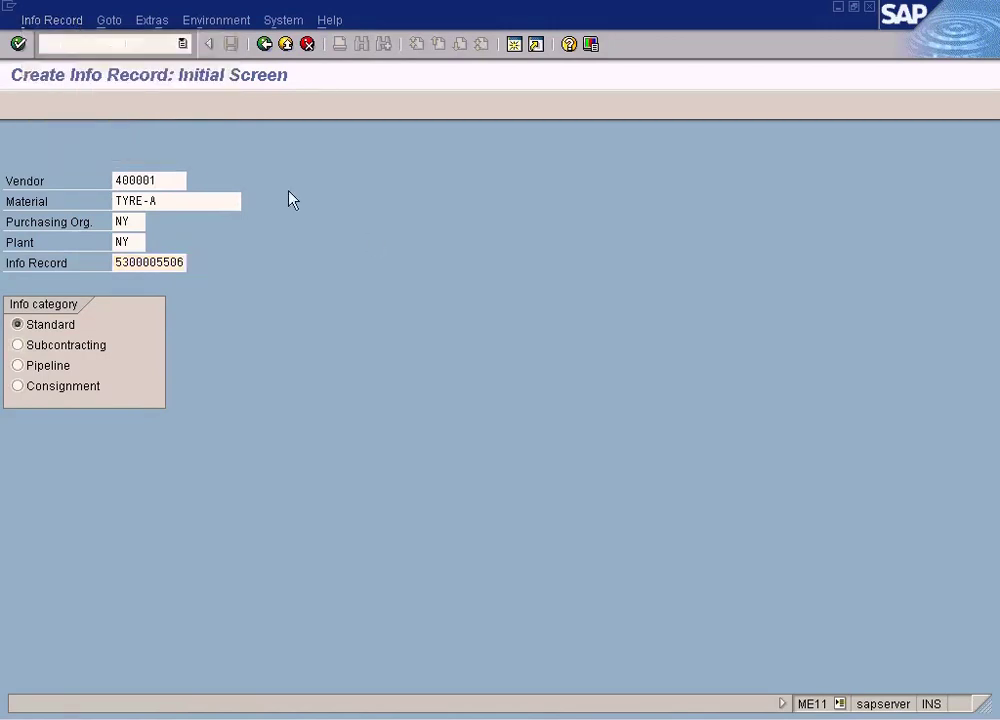
pyautogui.click(161, 263)
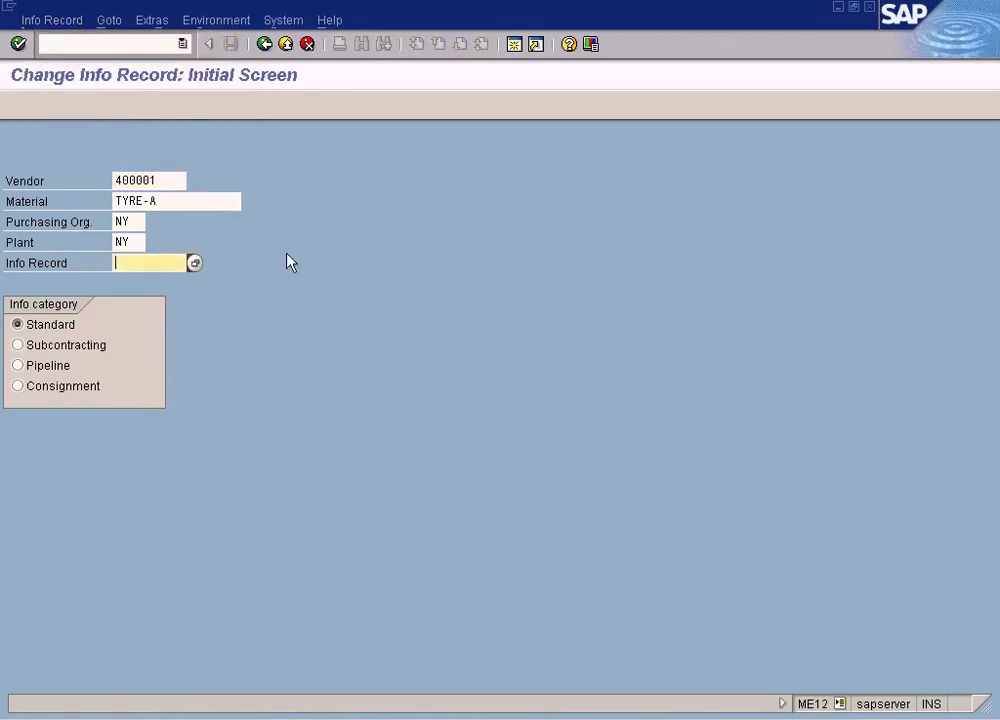
pyautogui.hotkey('ctrl', 'v')
pyautogui.press('Return')
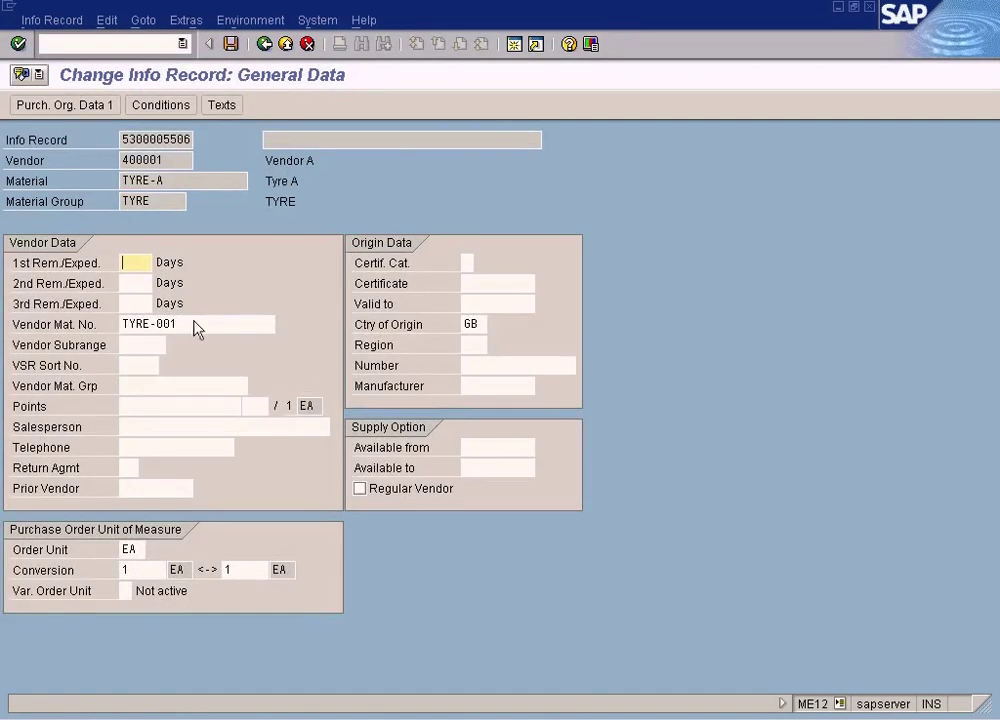
# Review the info record's Purch. Organization Data 1 and its condition validity periods, and return to the initial screen.
pyautogui.click(89, 105)
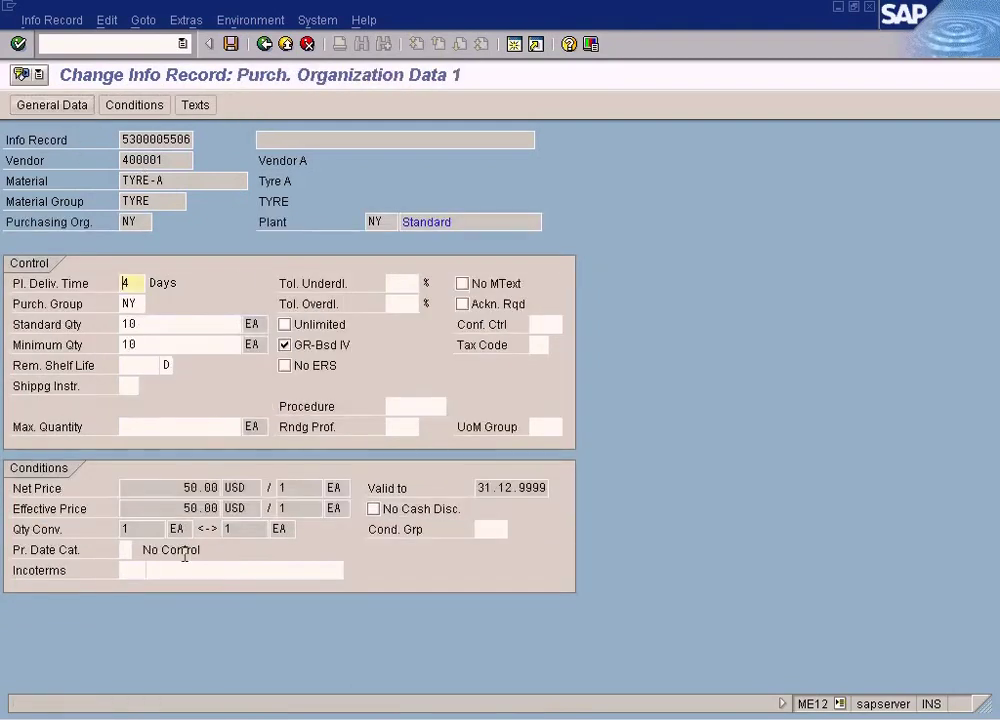
pyautogui.click(133, 104)
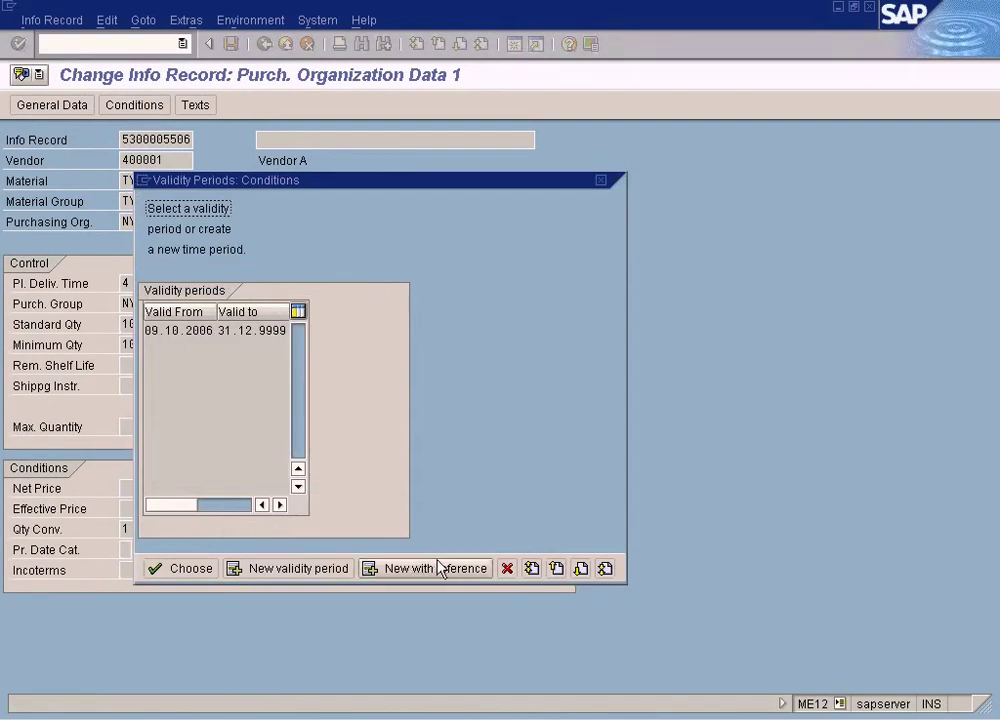
pyautogui.click(601, 184)
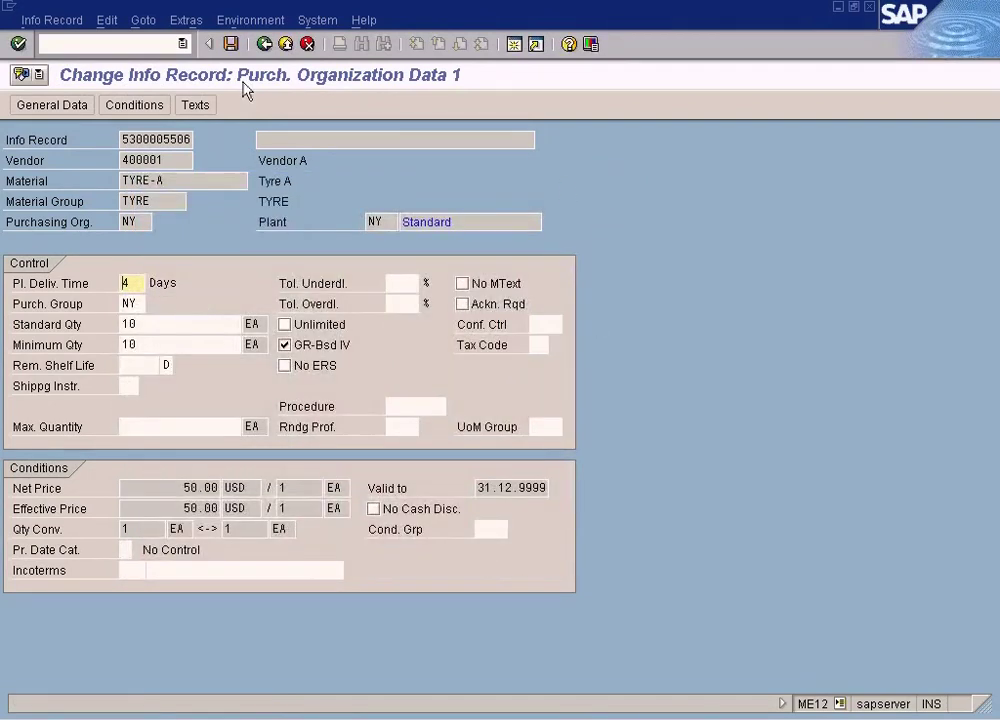
pyautogui.doubleClick(124, 146)
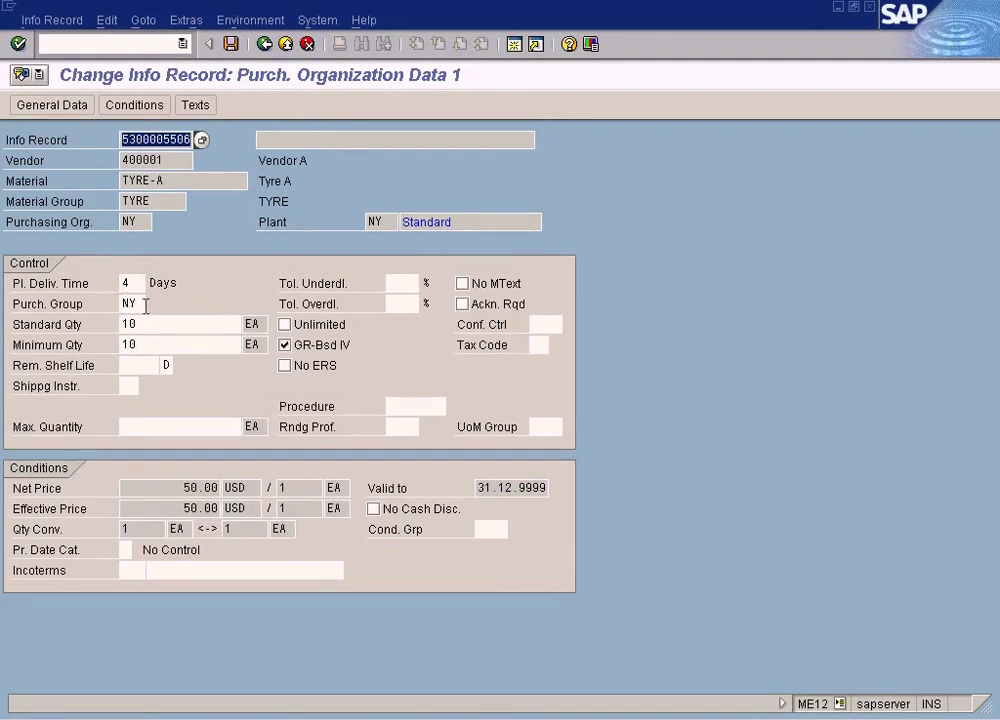
pyautogui.click(265, 45)
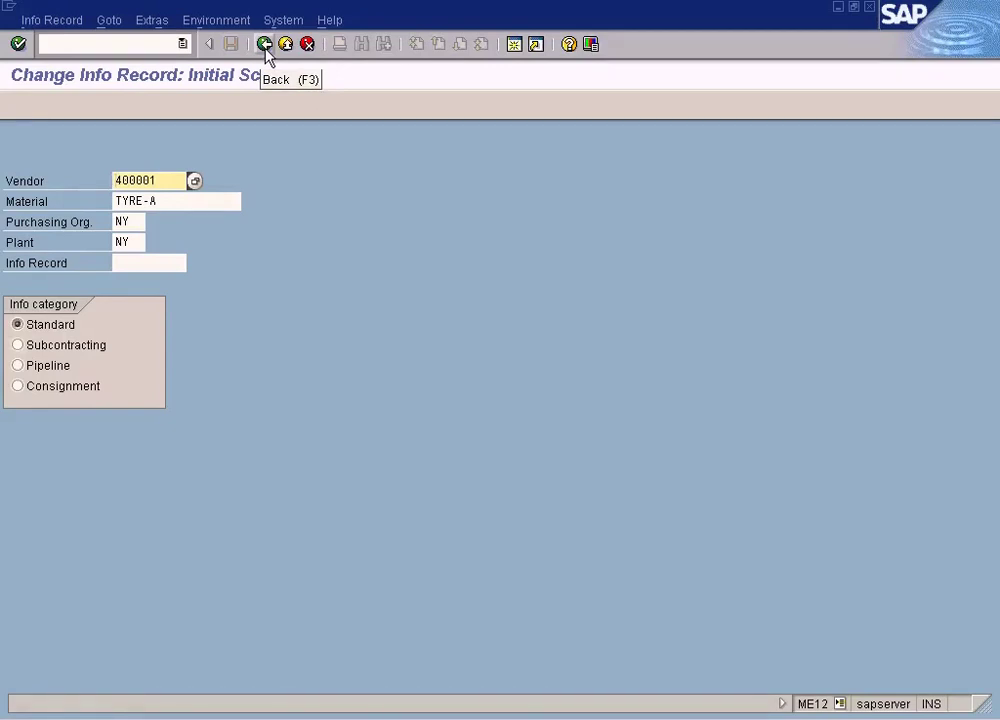
# Try to open the info record for Vendor B and material TYRE-A for changing by entering Vendor B's number.
pyautogui.click(151, 258)
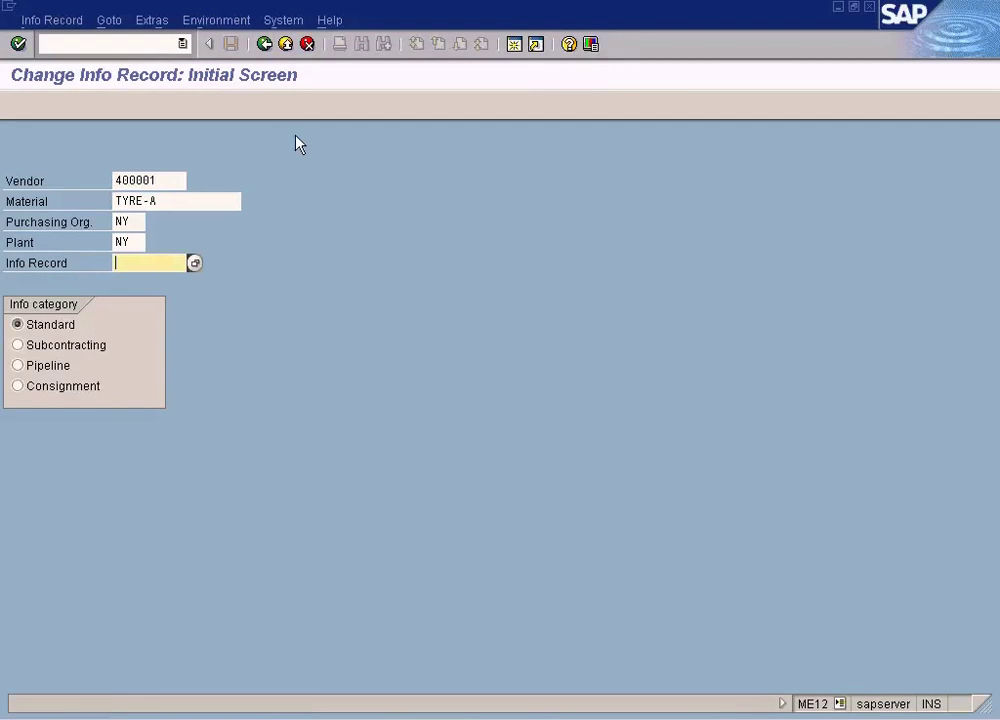
pyautogui.click(170, 199)
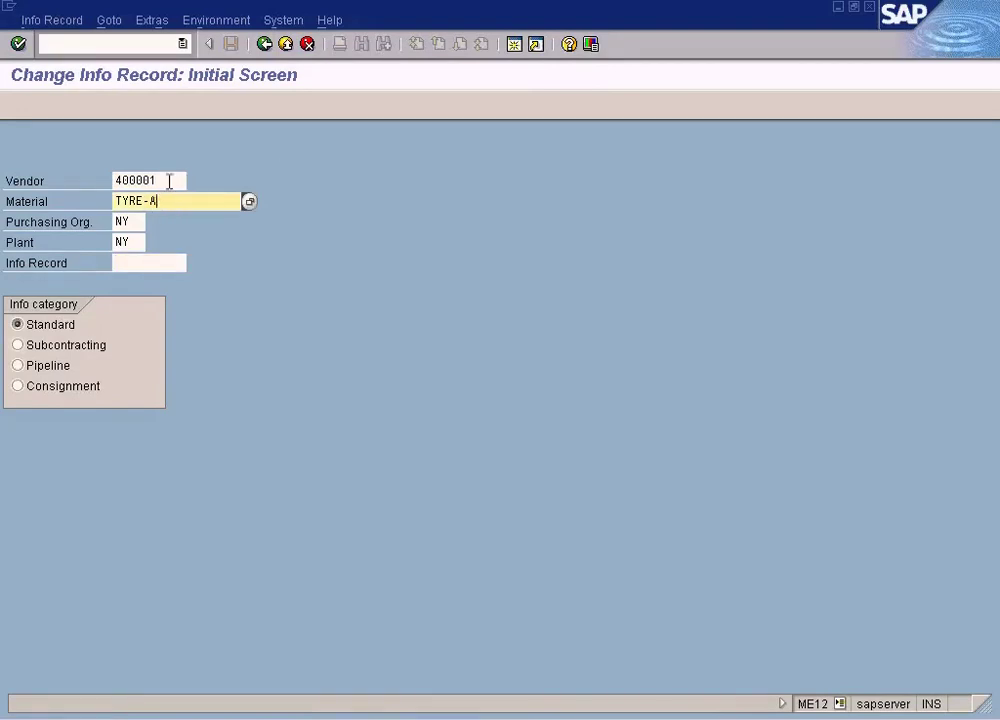
pyautogui.doubleClick(170, 181)
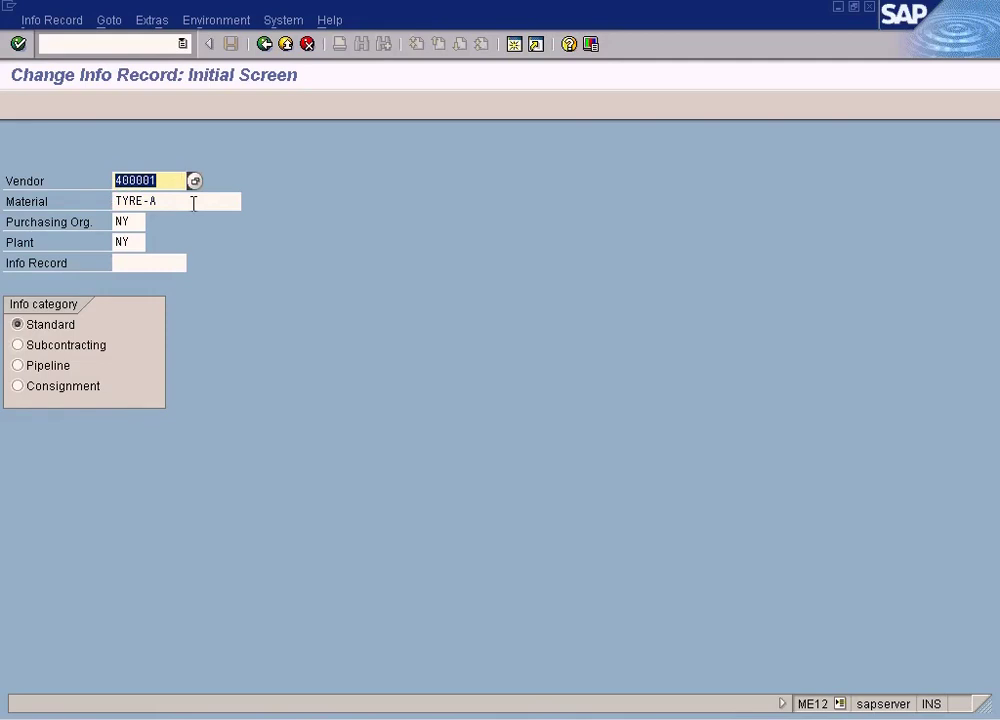
pyautogui.click(167, 178)
pyautogui.press('BackSpace')
pyautogui.write('2')
pyautogui.press('Return')
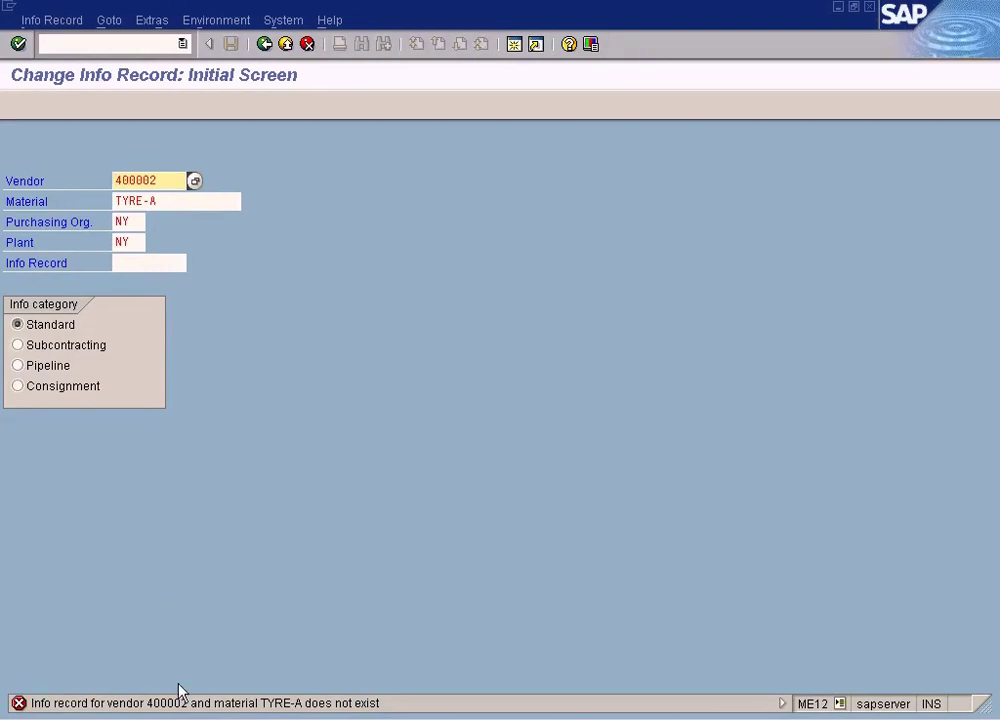
# Try to create an info record for TYRE-A from Vendor B in purchasing organization NY, and return to SAP Easy Access.
pyautogui.click(53, 22)
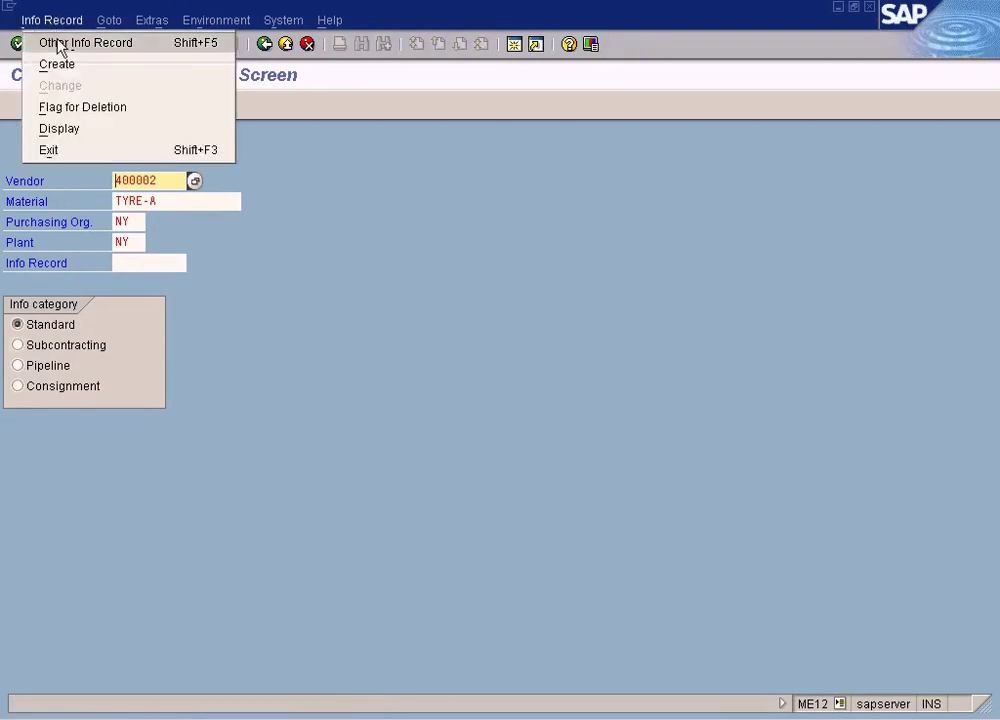
pyautogui.click(70, 66)
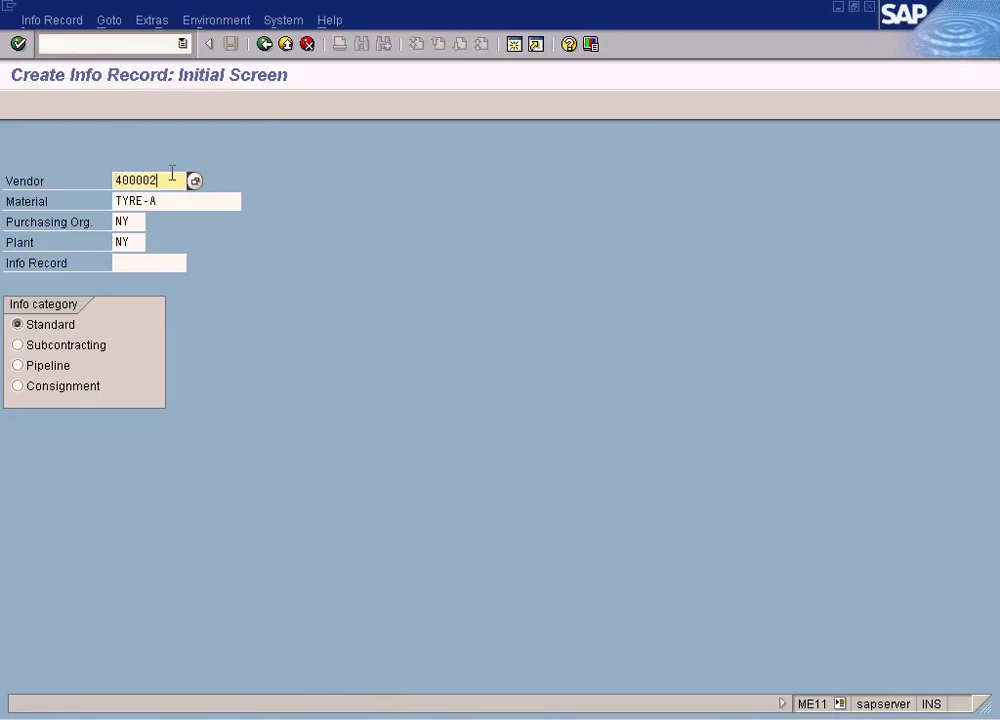
pyautogui.press('Return')
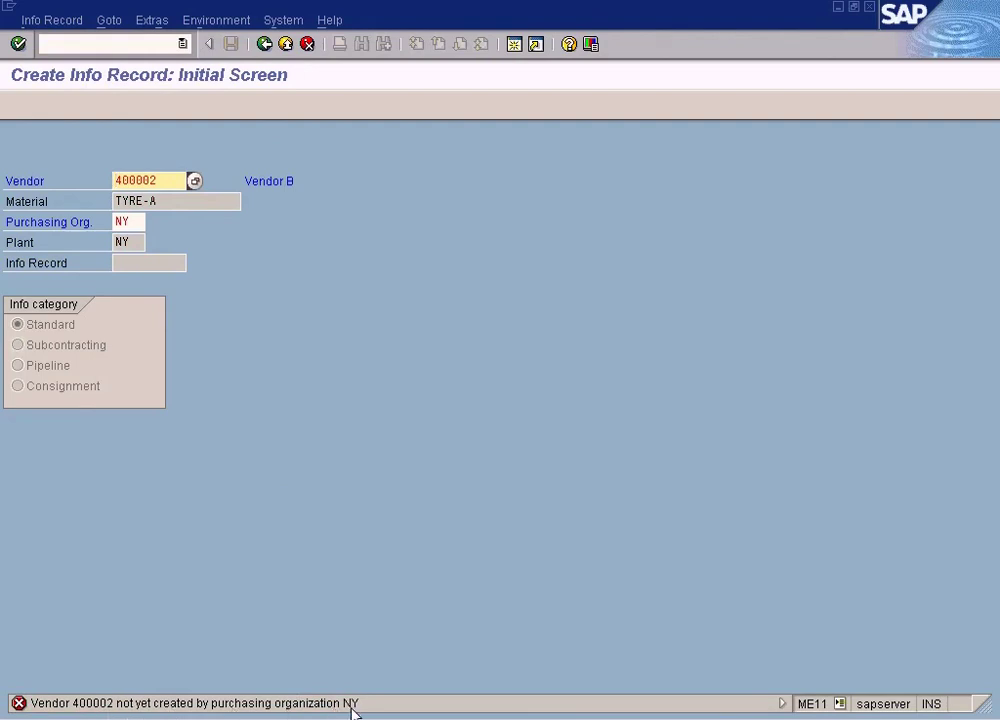
pyautogui.moveTo(171, 184); pyautogui.dragTo(68, 170)
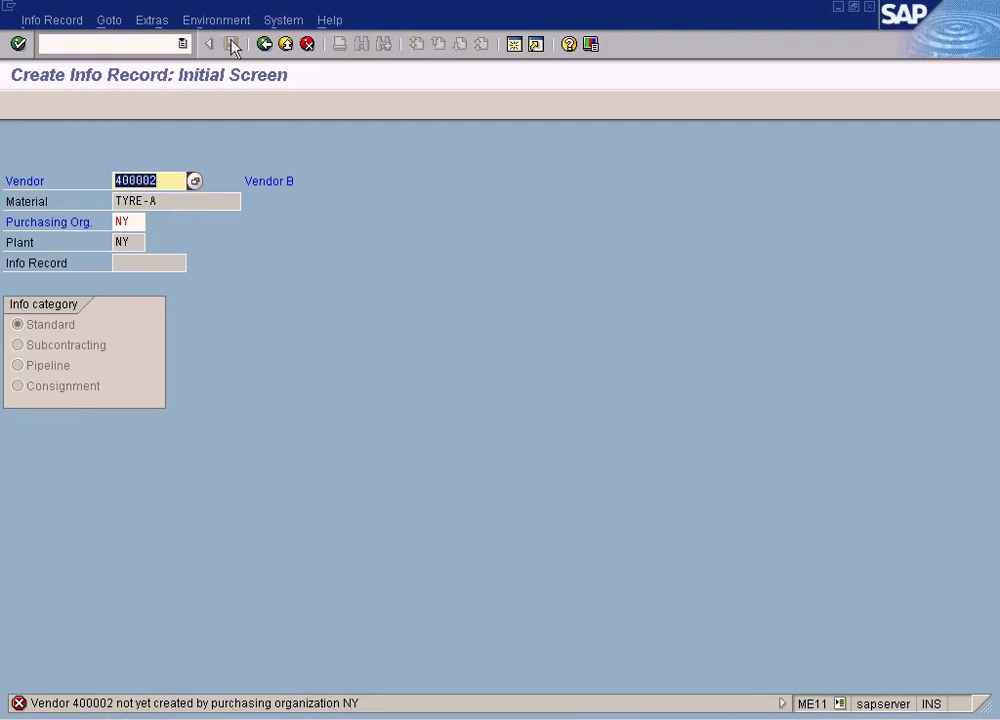
pyautogui.click(285, 44)
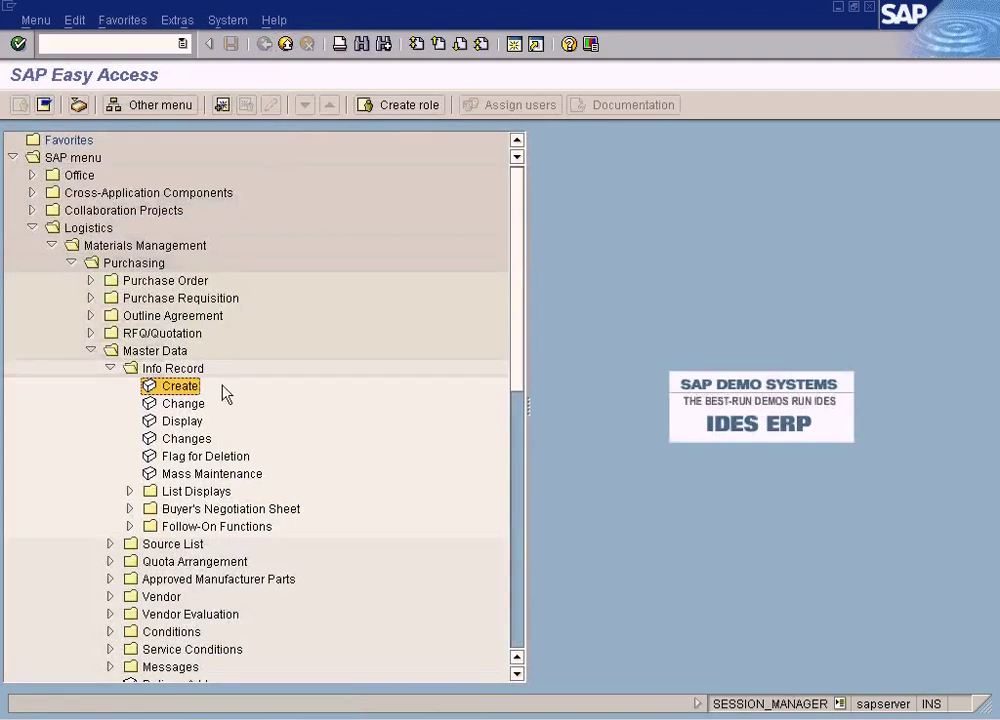
# Start creating purchasing data for Vendor B in purchasing organization NY from the purchasing master data.
pyautogui.click(90, 351)
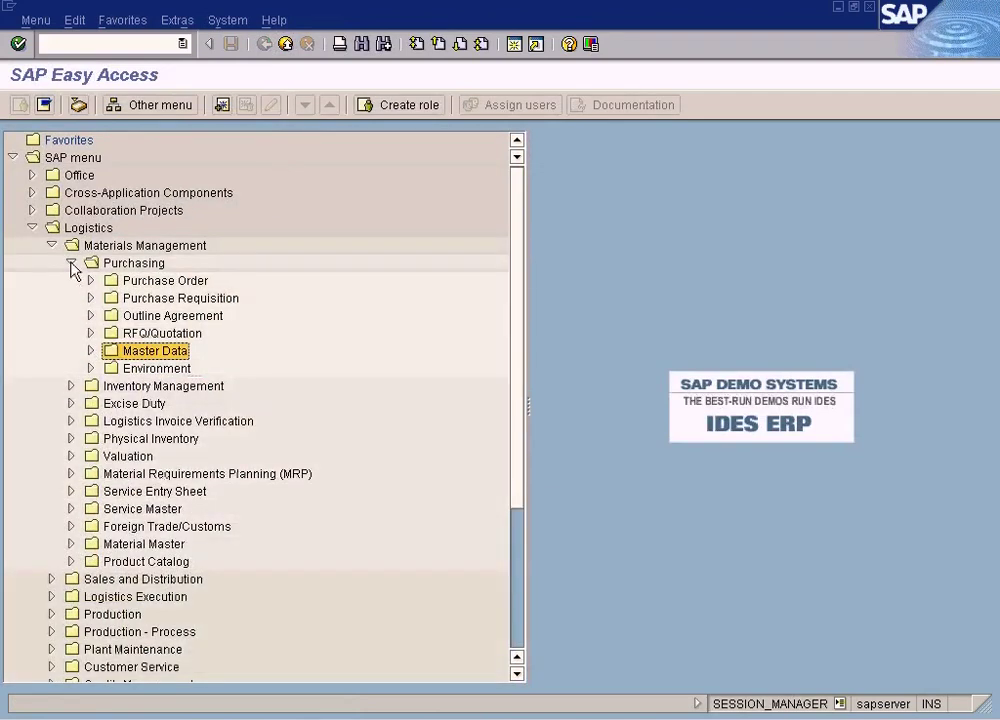
pyautogui.click(71, 263)
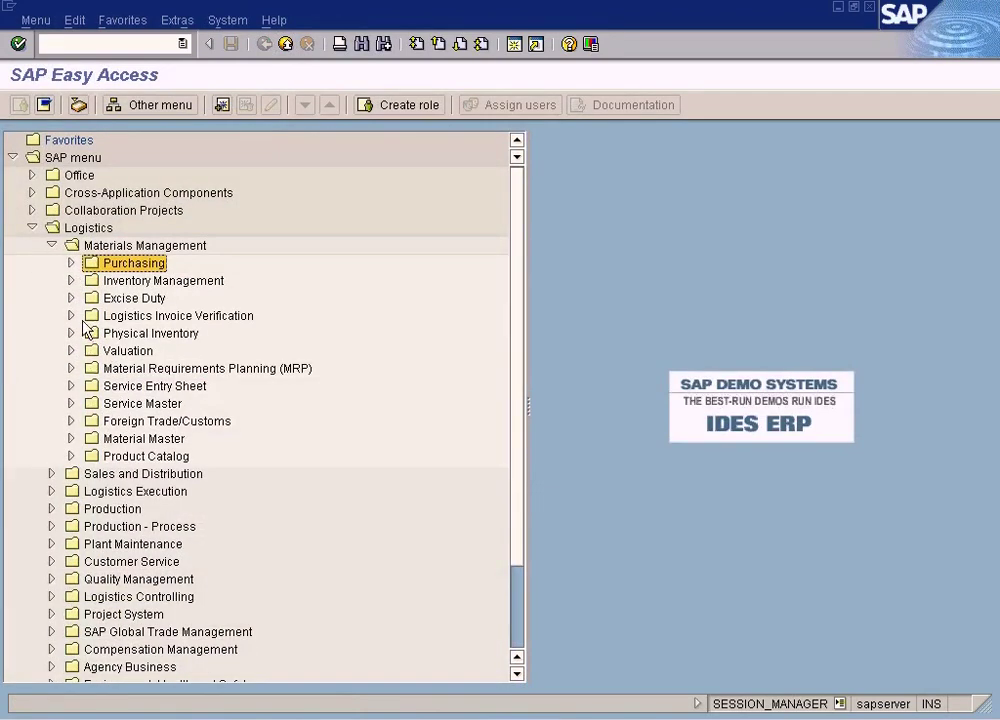
pyautogui.click(71, 263)
pyautogui.click(90, 349)
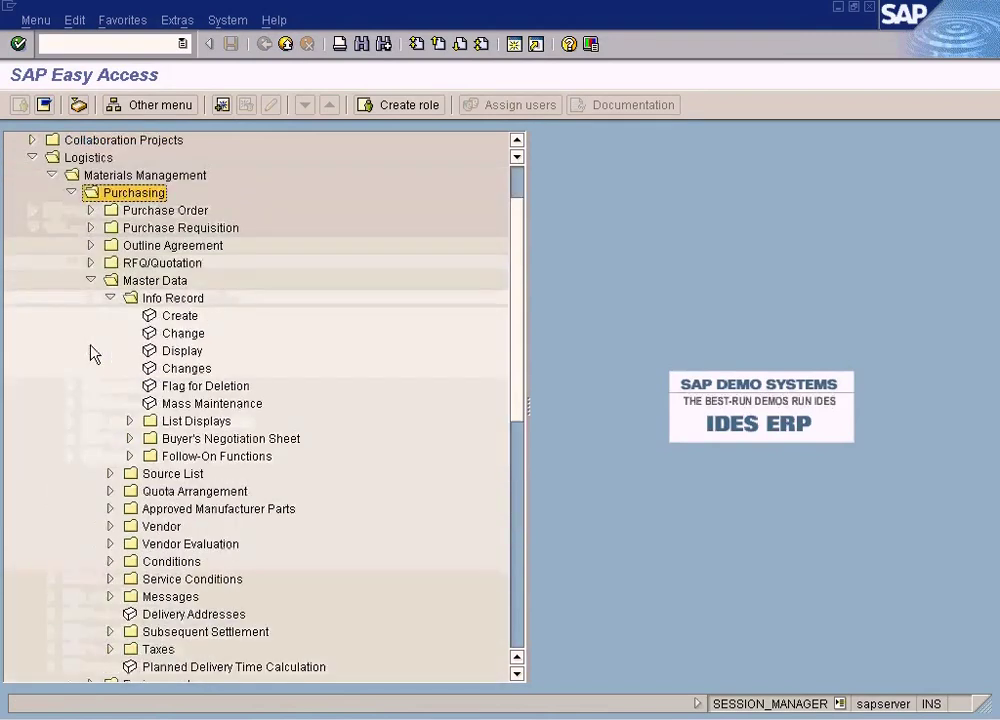
pyautogui.click(110, 298)
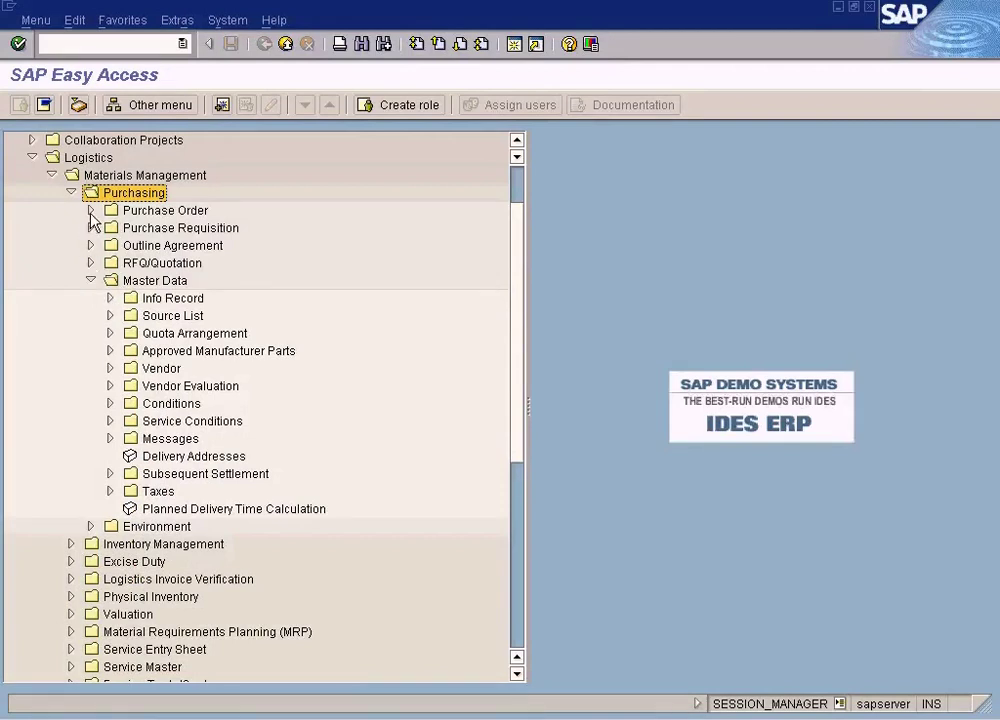
pyautogui.click(110, 368)
pyautogui.click(129, 386)
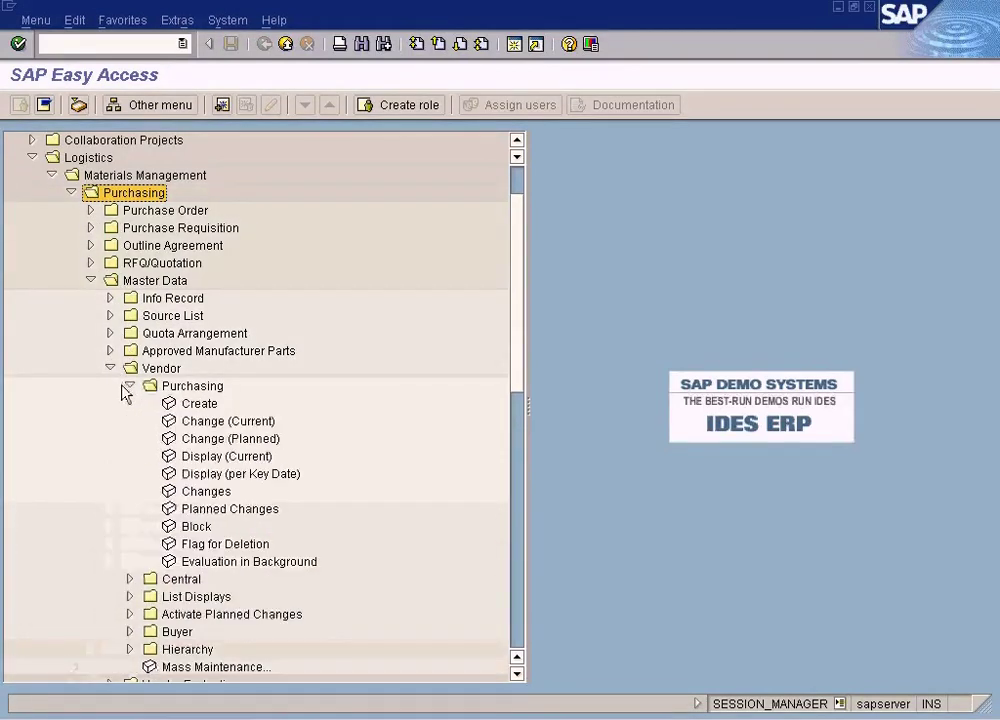
pyautogui.doubleClick(194, 405)
pyautogui.write('400002')
pyautogui.press('Return')
# Set Vendor B's order currency to USD, enable GR-based invoice verification, set the minimum order value to 20 and save.
pyautogui.write('USD')
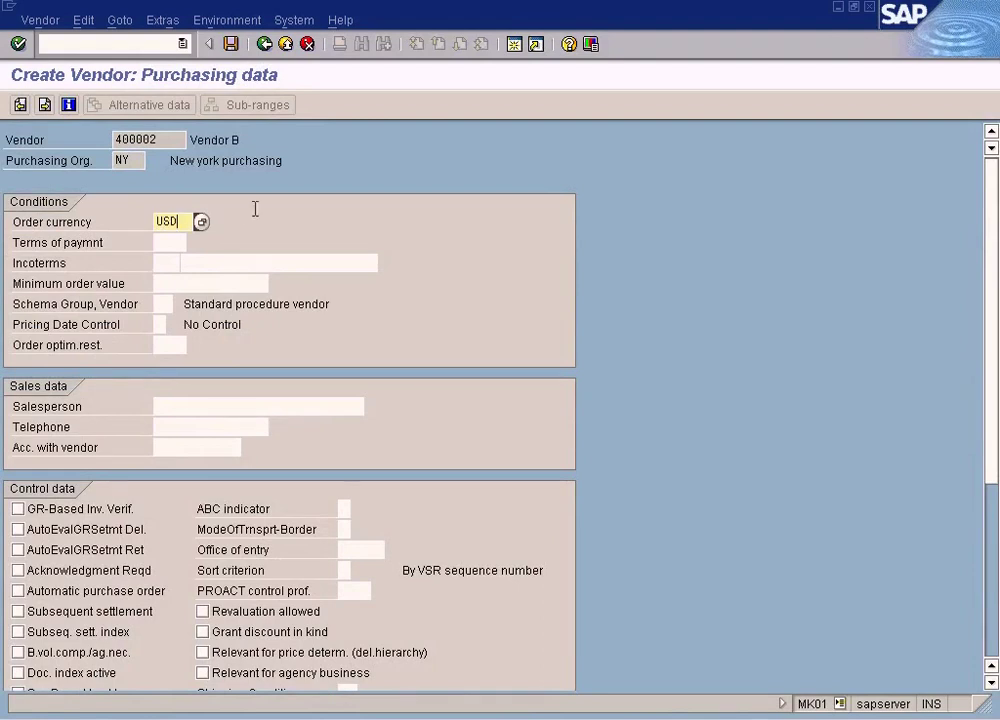
pyautogui.click(85, 511)
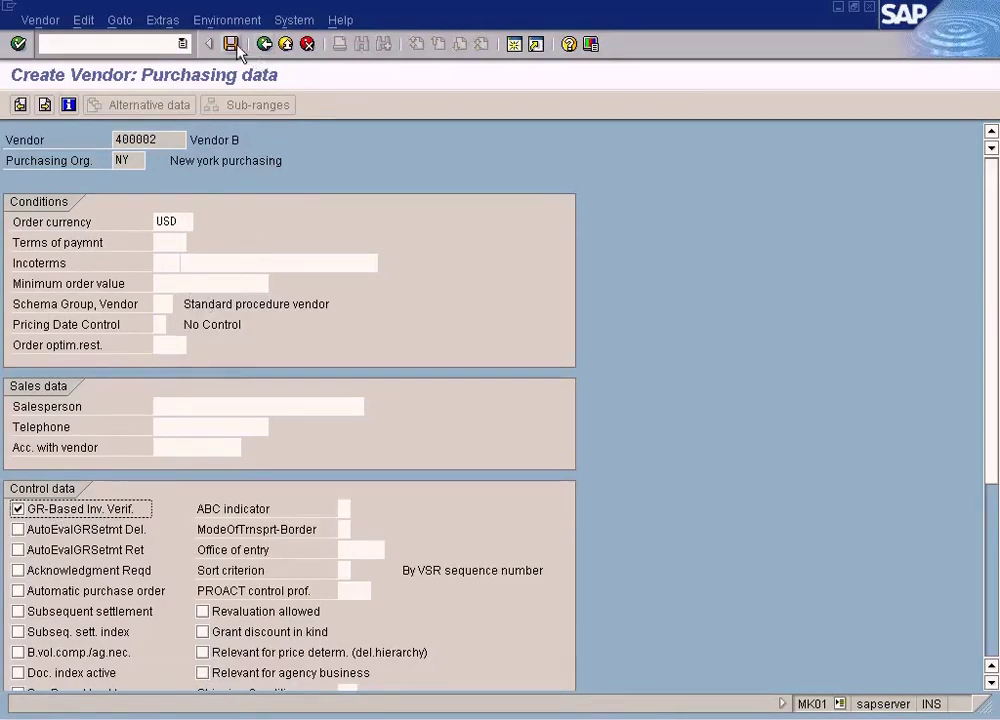
pyautogui.click(203, 283)
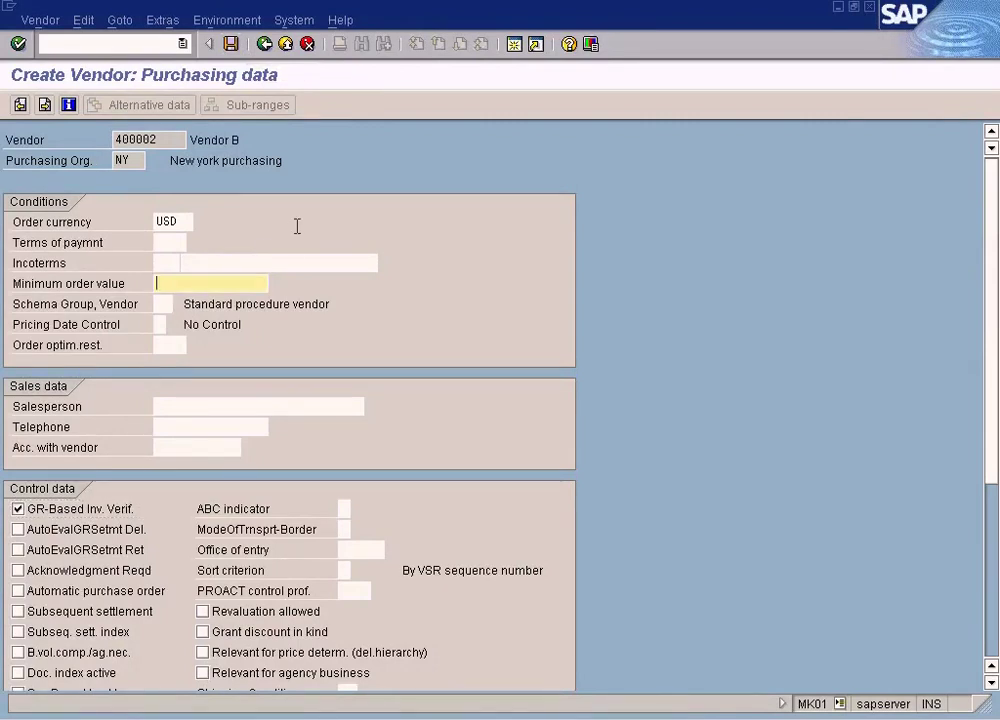
pyautogui.write('20')
pyautogui.click(231, 45)
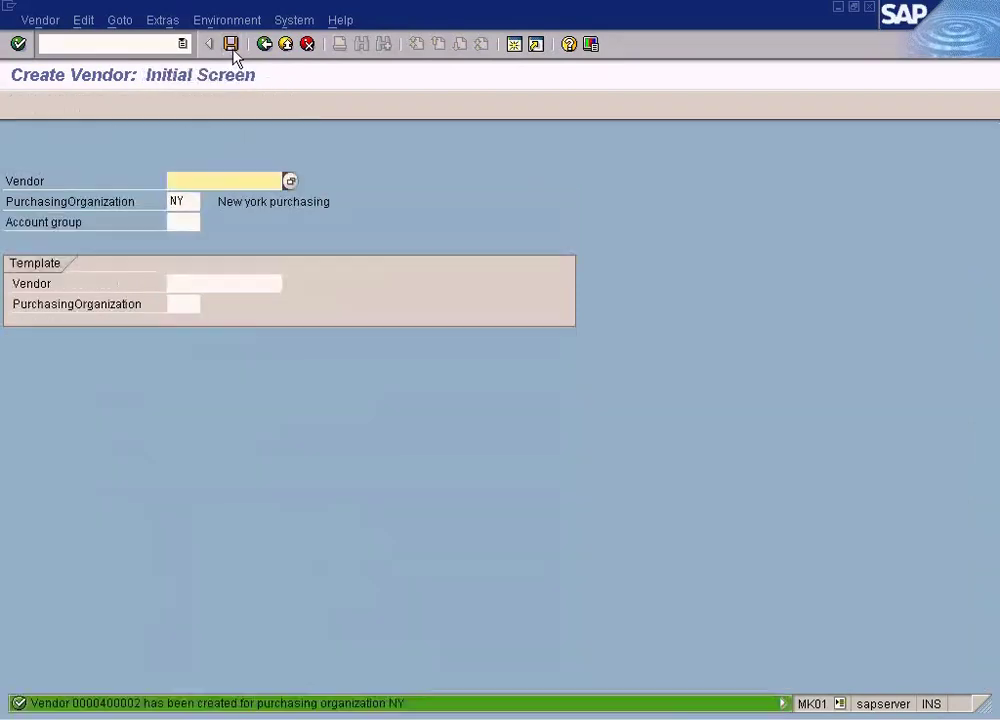
# Start creating a standard info record for TYRE-A from Vendor B in purchasing organization and plant NY.
pyautogui.click(285, 45)
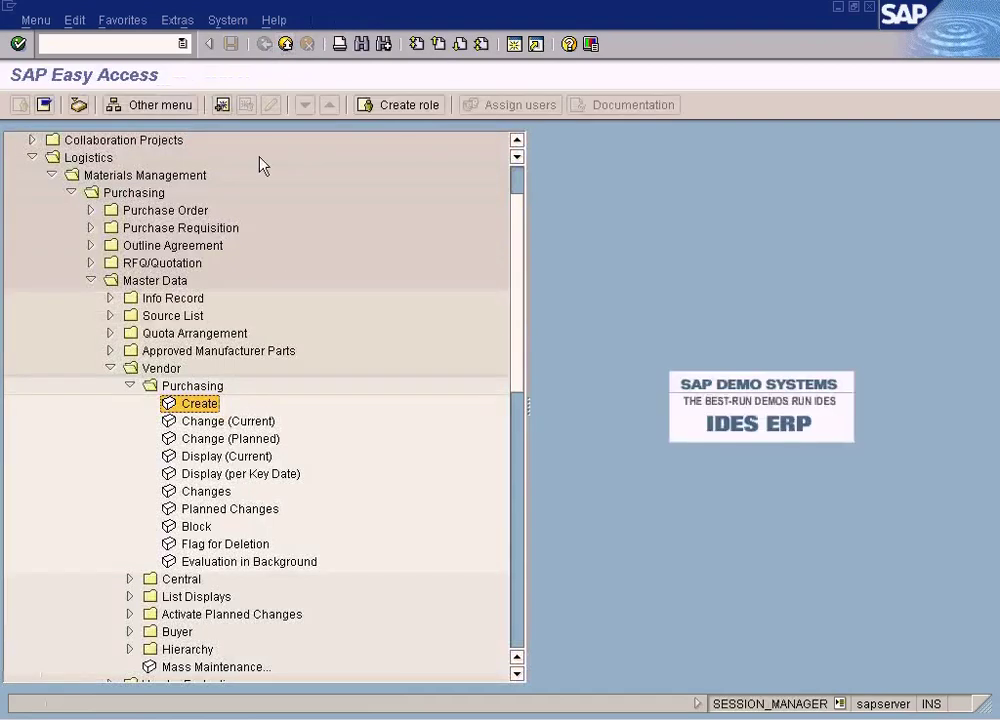
pyautogui.click(110, 298)
pyautogui.doubleClick(188, 316)
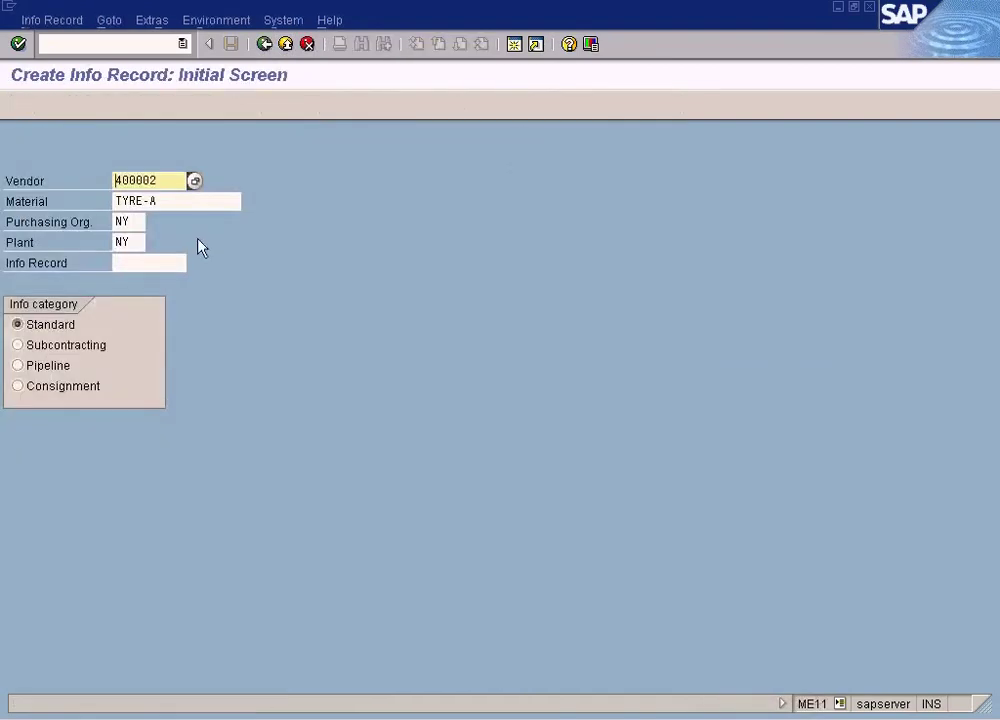
pyautogui.press('Return')
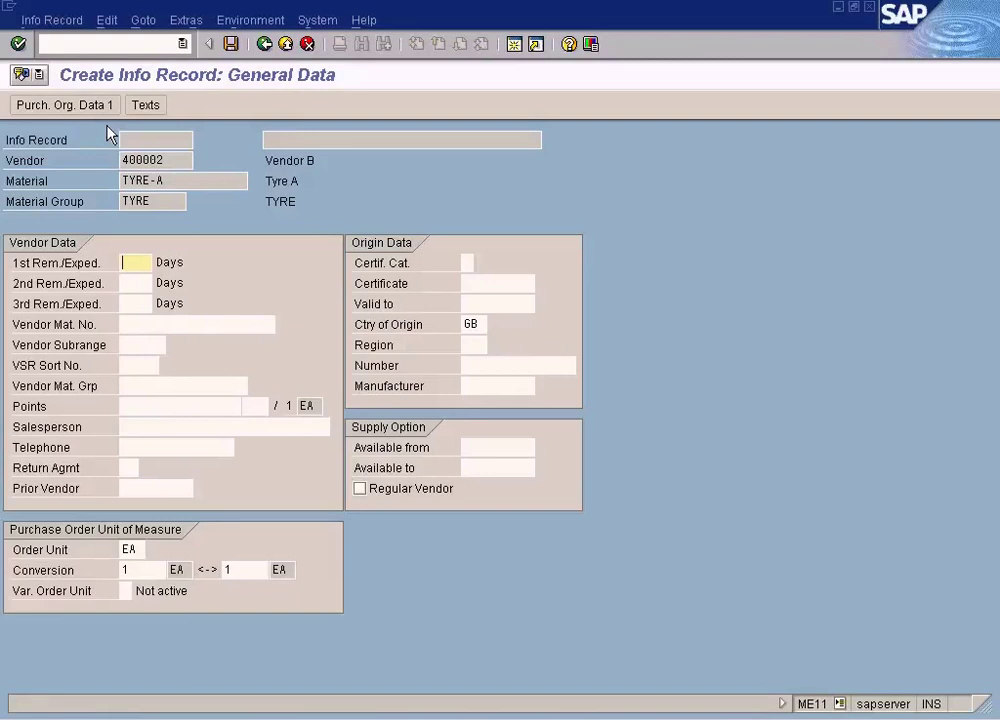
# In the purchasing organization data for TYRE-A from Vendor B, set the planned delivery time to 5 days and the standard quantity to 15 EA.
pyautogui.click(89, 106)
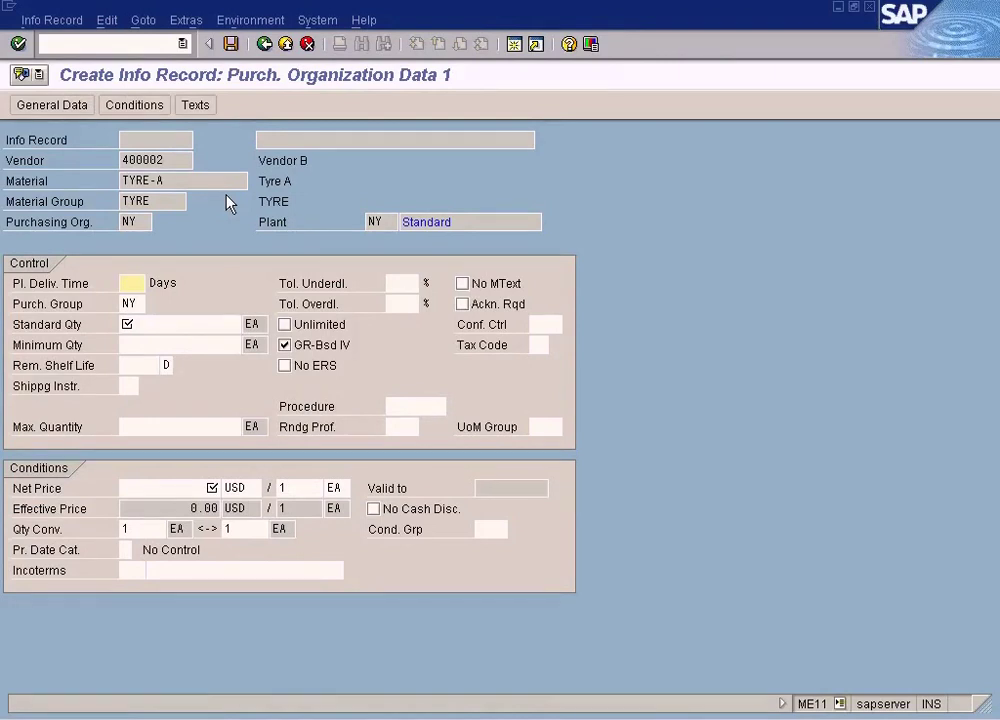
pyautogui.click(176, 328)
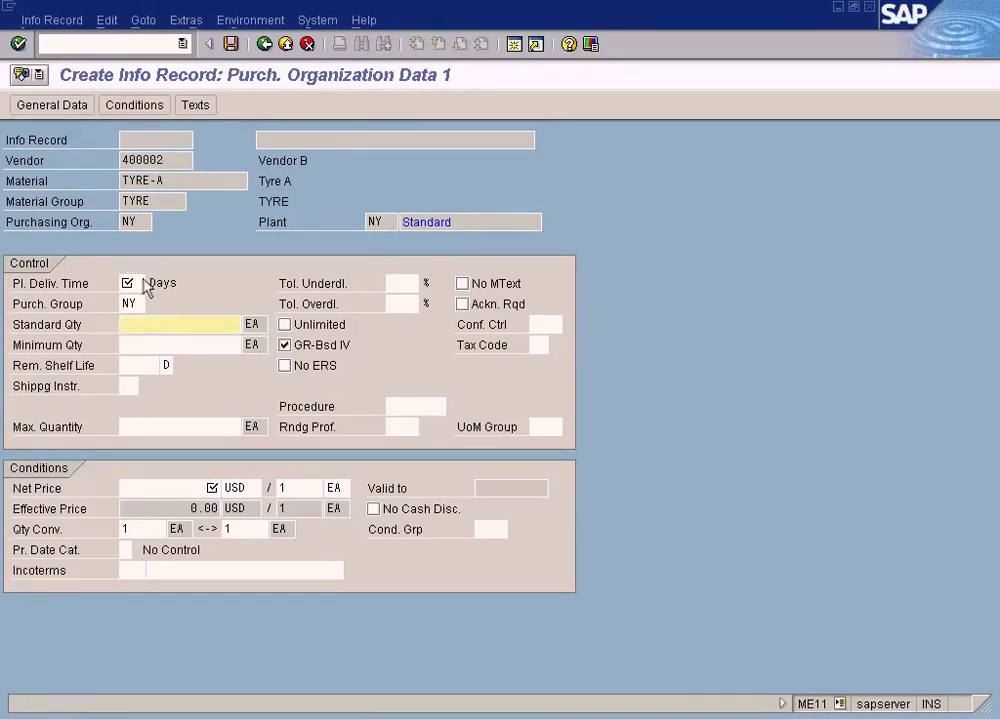
pyautogui.click(142, 282)
pyautogui.write('5')
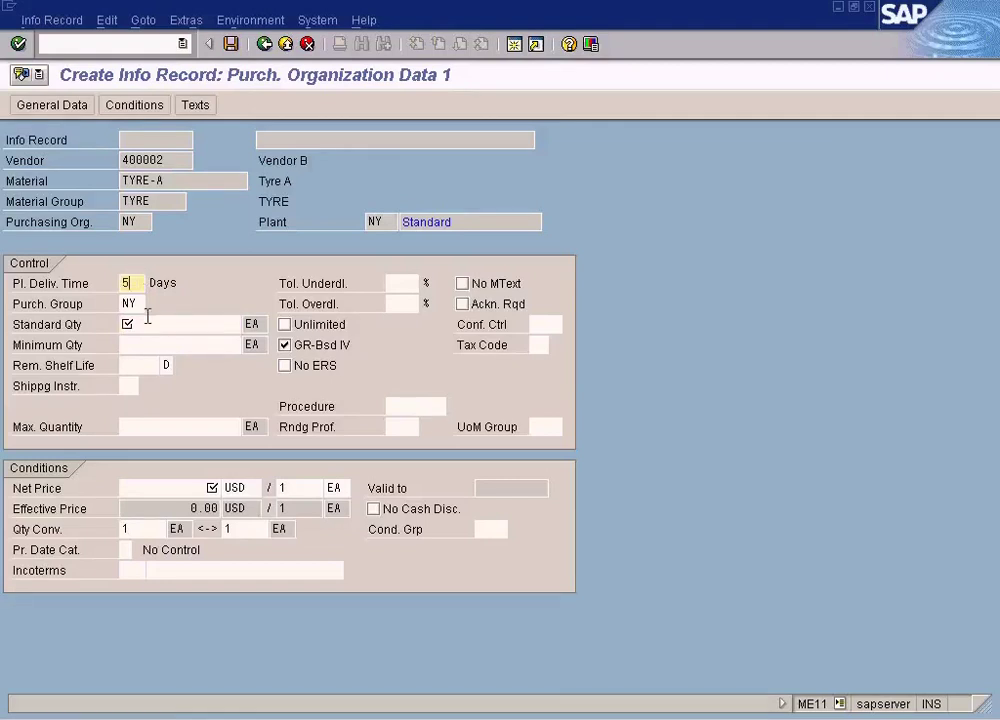
pyautogui.click(147, 322)
pyautogui.write('15')
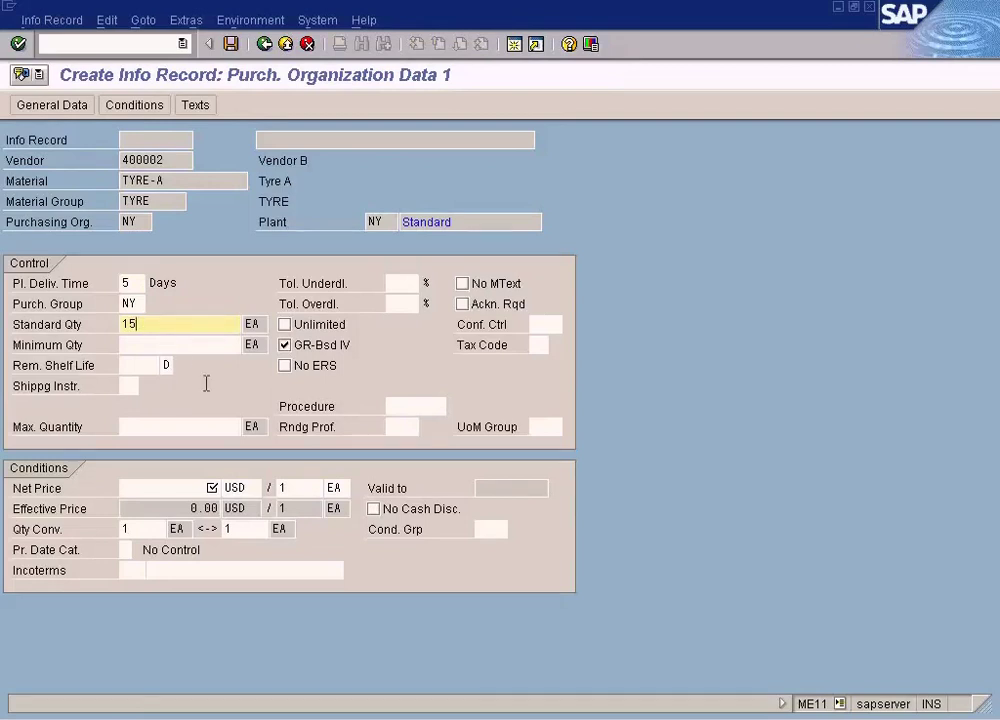
pyautogui.press('Down')
pyautogui.press('Down')
pyautogui.press('Down')
pyautogui.press('Down')
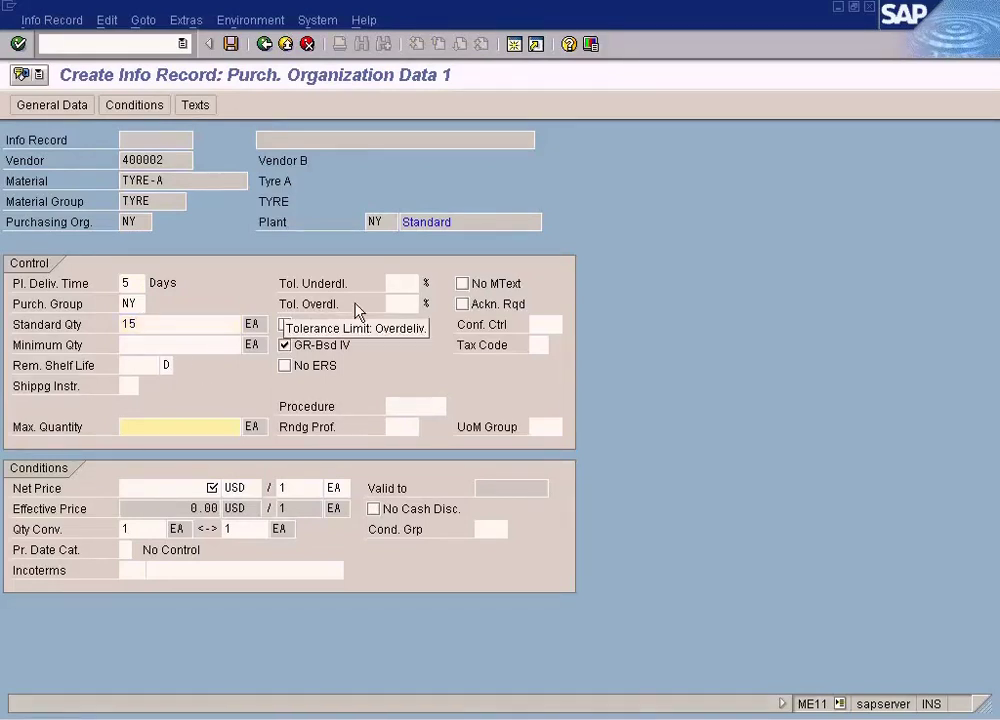
# Set the net price to 20 USD per 1 EA and save the info record.
pyautogui.click(196, 487)
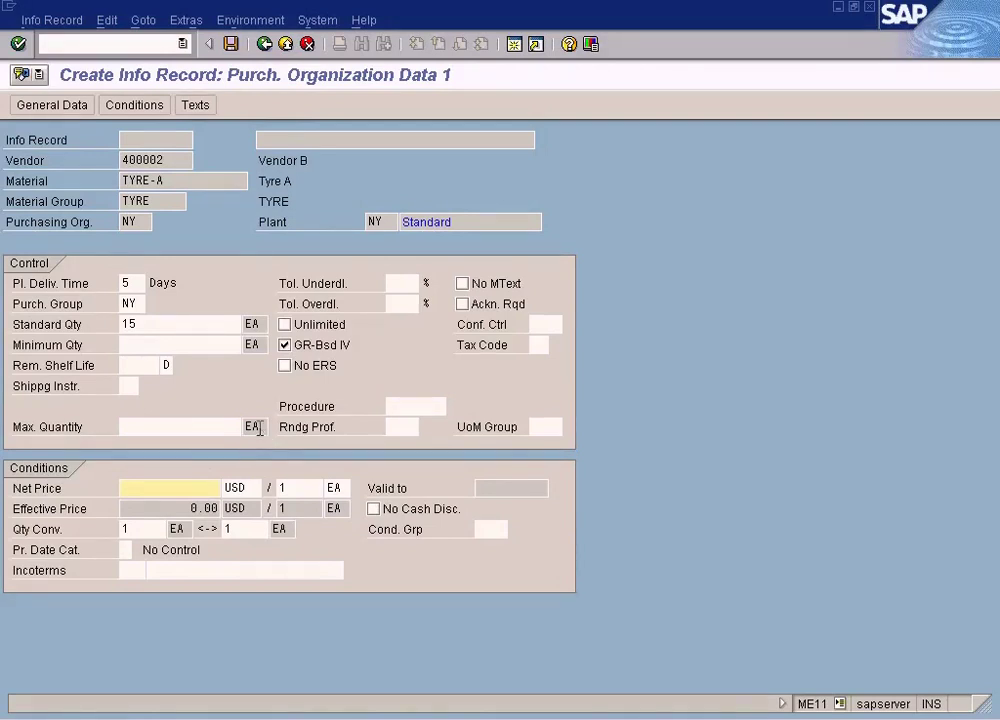
pyautogui.write('20')
pyautogui.click(231, 46)
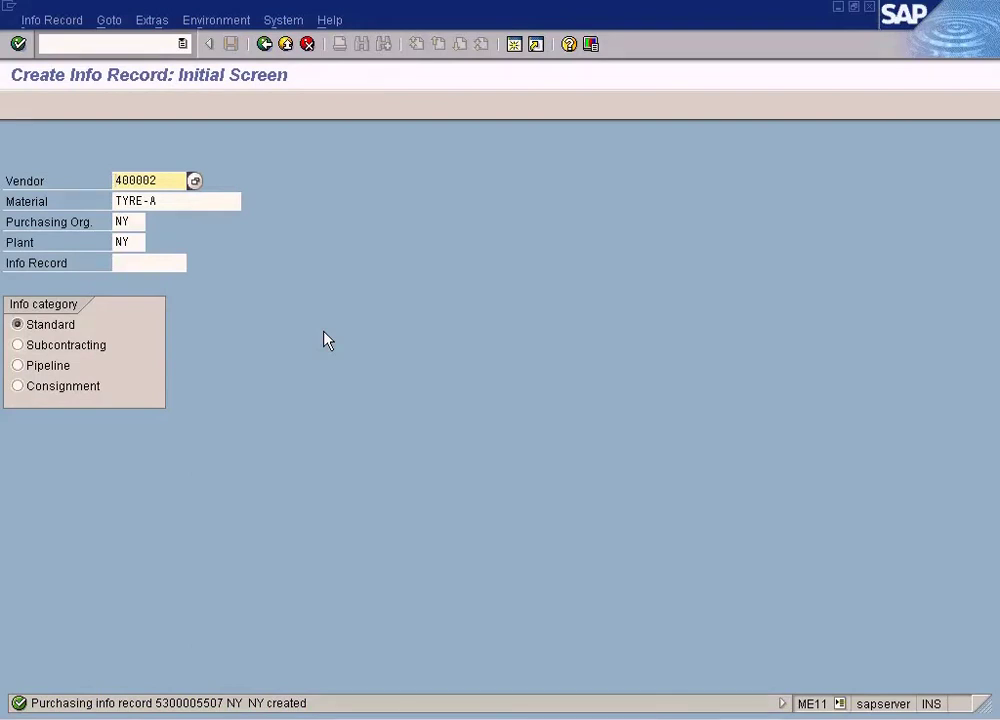
# Leave info record creation and switch to the SAP MM Training document in Word.
pyautogui.click(286, 48)
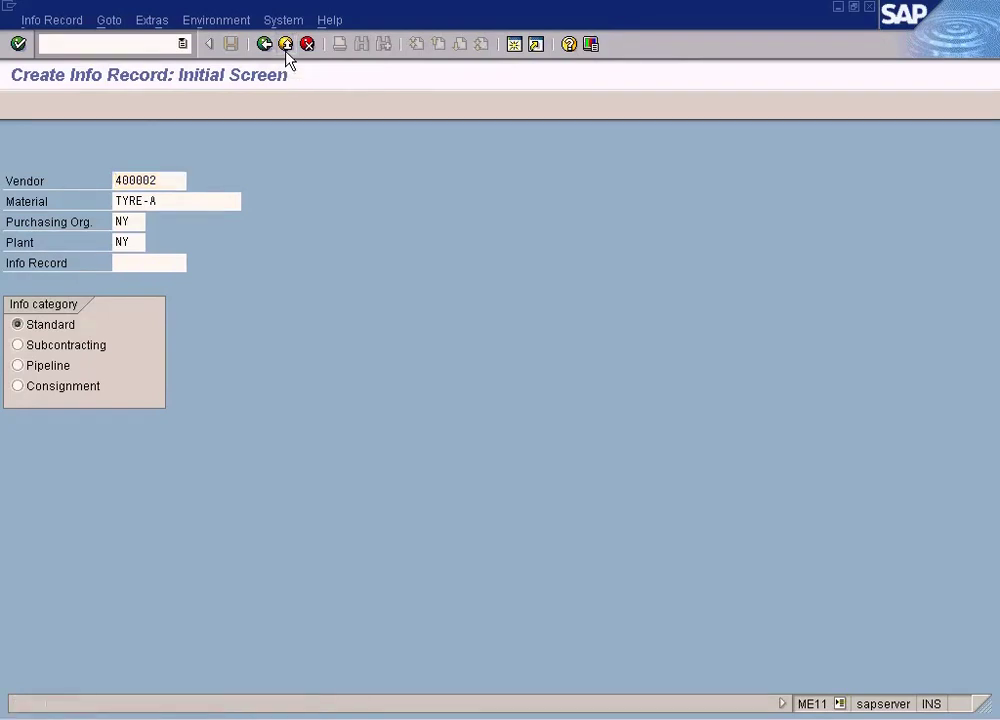
pyautogui.click(429, 714)
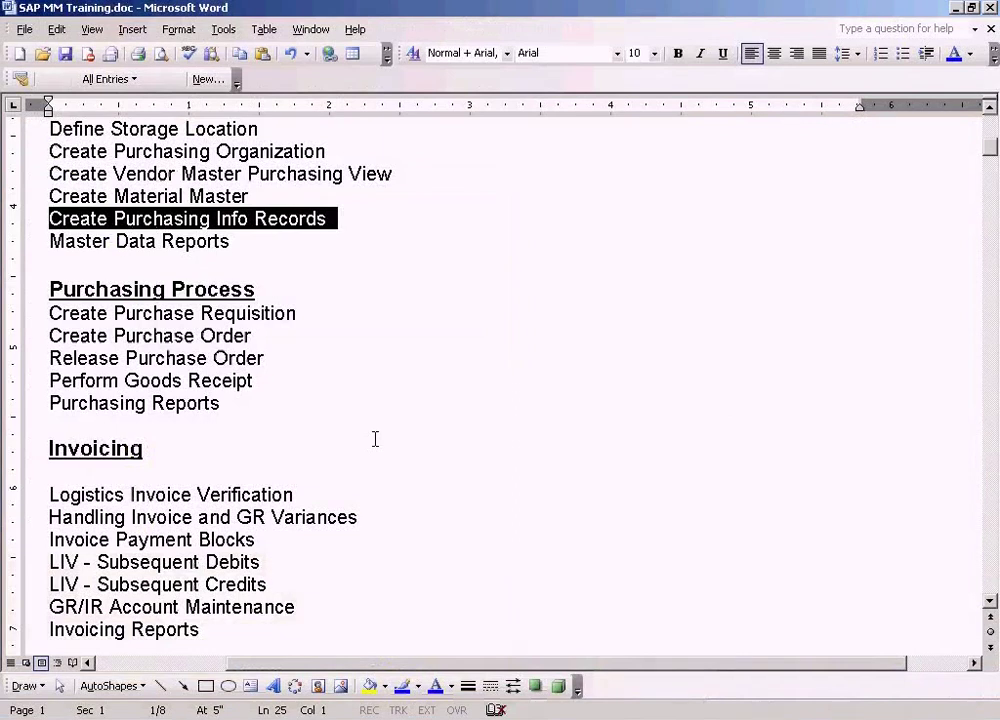